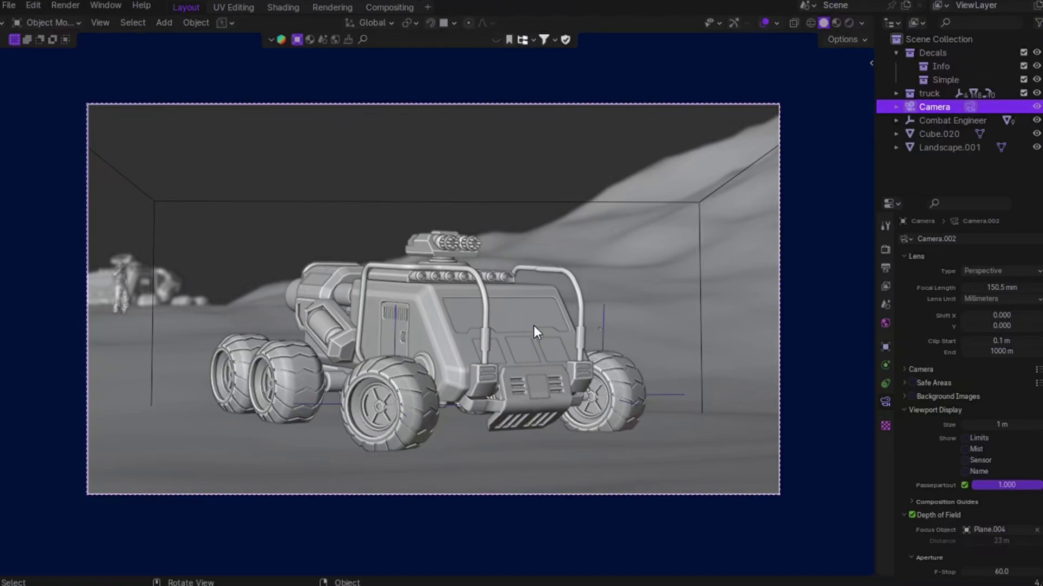
- Inspect the materials on the rover's front wheel and windshield glass, orbit around the vehicle, and return to the camera view
left_click(415, 361)
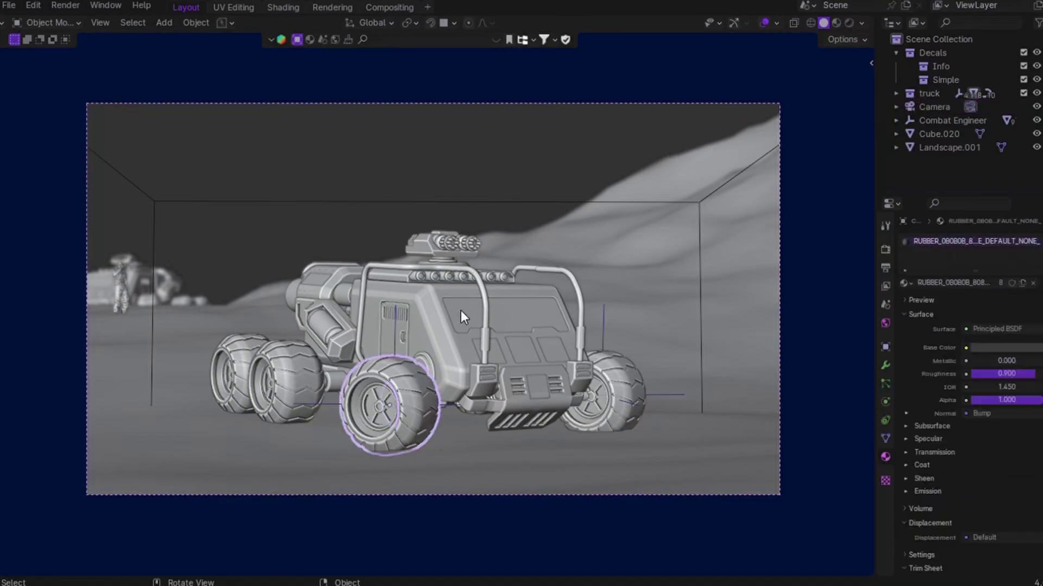
left_click(464, 311)
middle_click_drag(465, 311, 464, 311)
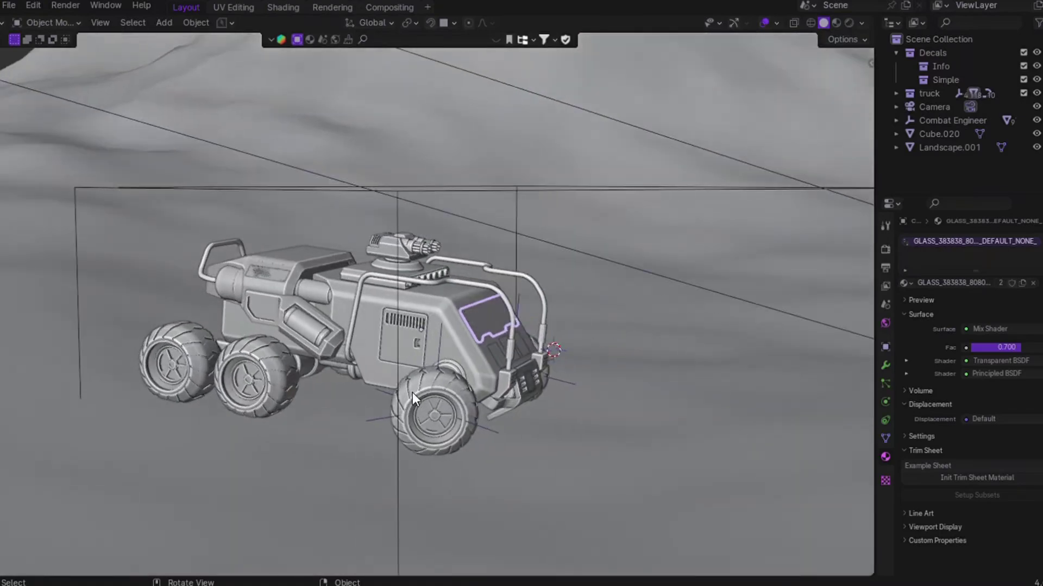
key("KP_0")
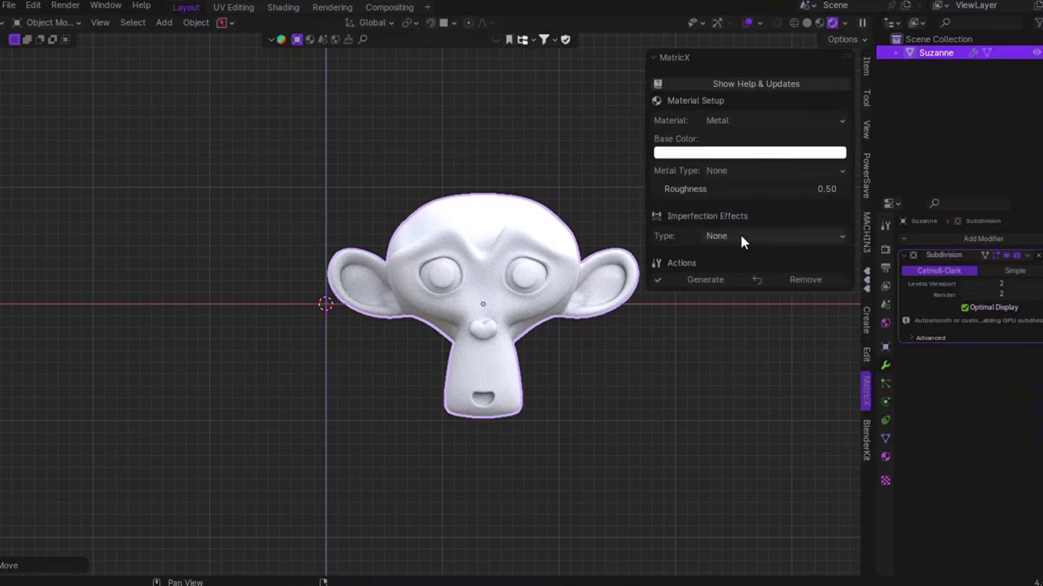
- Generate a MatricX Metal material on Suzanne with a dark grey base color and the Edge Wear imperfection
left_click(735, 155)
left_click_drag(716, 336, 679, 337)
left_click(691, 346)
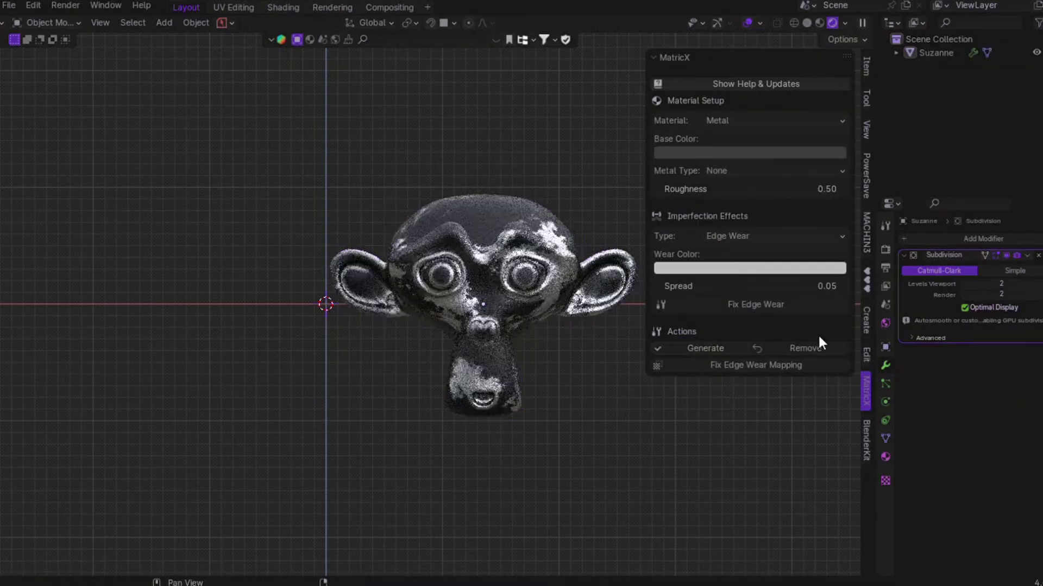
- Switch the imperfection type to Rust, generate the rusted metal material, and set its spread to 0.19
mouse_move(755, 289)
left_mouse_down()
mouse_move(804, 290)
mouse_move(704, 289)
mouse_move(751, 289)
left_mouse_up()
left_click(749, 236)
left_click(727, 249)
left_click(672, 330)
left_click_drag(734, 274, 743, 279)
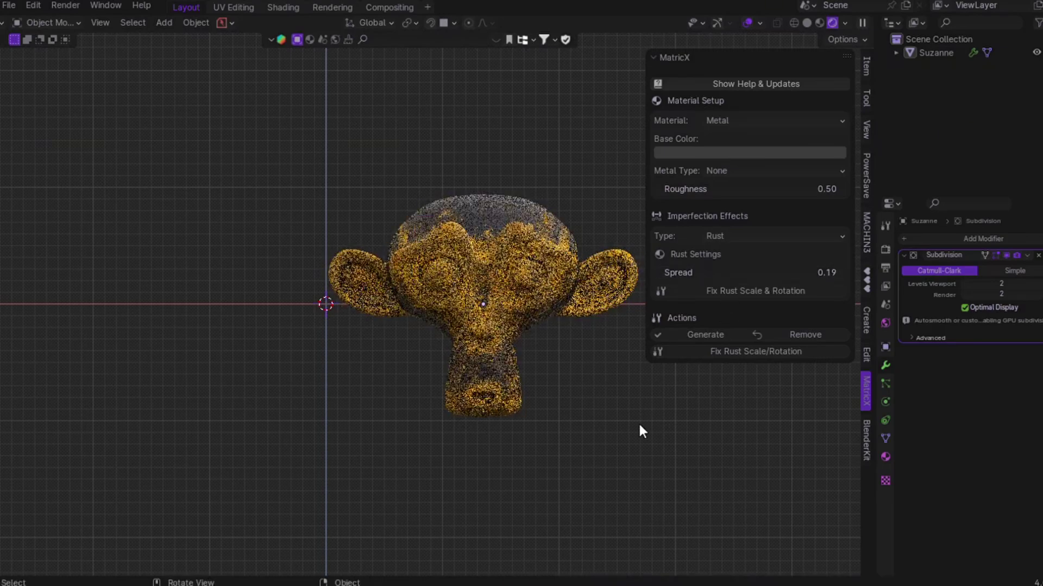
- Switch Suzanne's imperfection type to Dirt with a near-black dirt color and generate the material
left_click(724, 236)
left_click(726, 279)
left_click(603, 283)
left_click(725, 270)
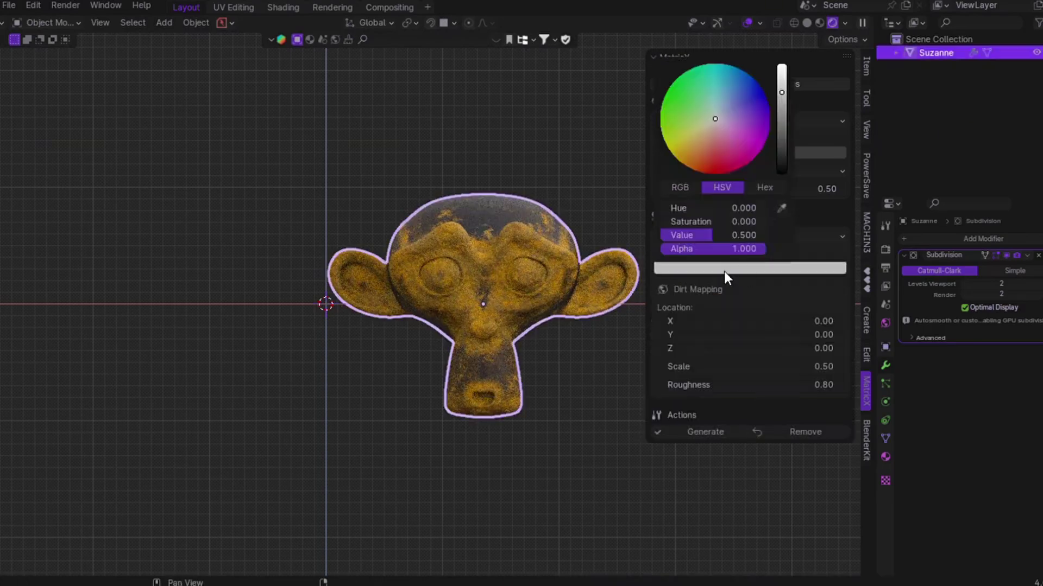
left_click_drag(781, 76, 781, 162)
- Set the base color to near-black and the dirt color to light grey, and regenerate the dirt material
left_click(760, 153)
left_click_drag(781, 251, 781, 231)
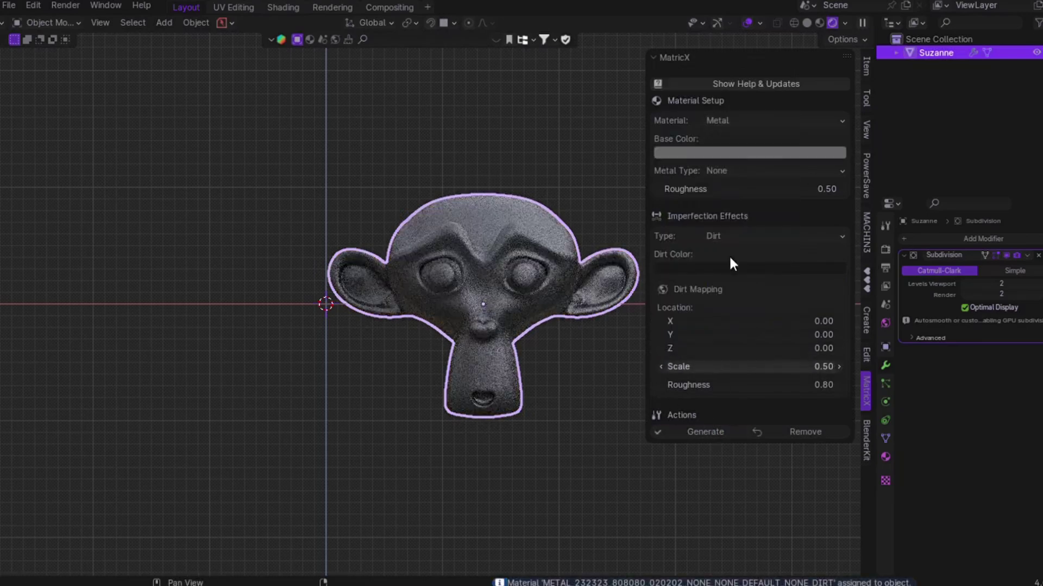
left_click(723, 275)
left_click(715, 432)
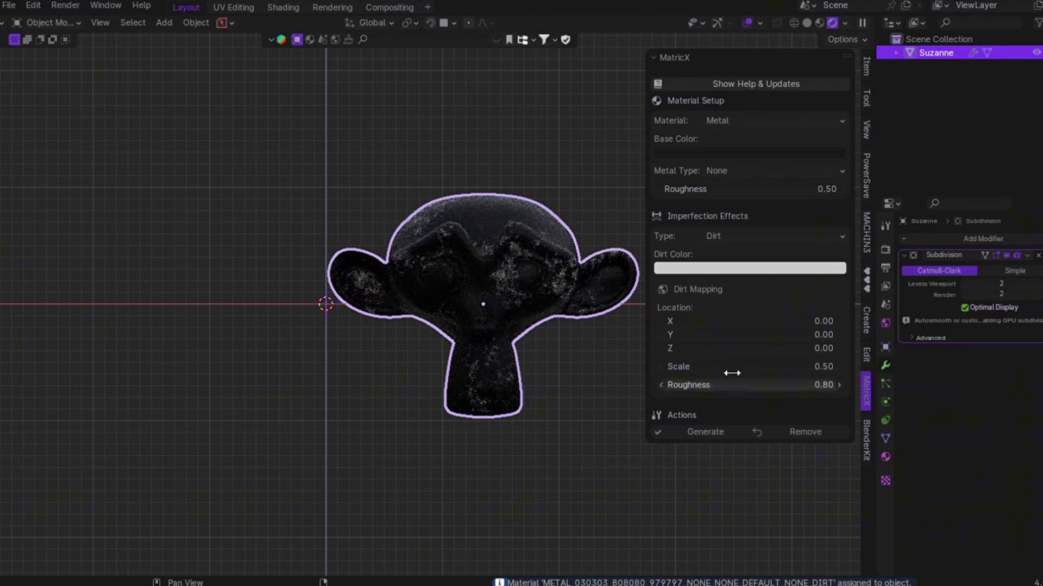
- Set the dirt scale to 0.23, roughness to 1.00 and dirt color to yellow, and regenerate the material
left_click_drag(731, 368, 782, 385)
left_click(691, 268)
left_click(686, 137)
left_click(704, 431)
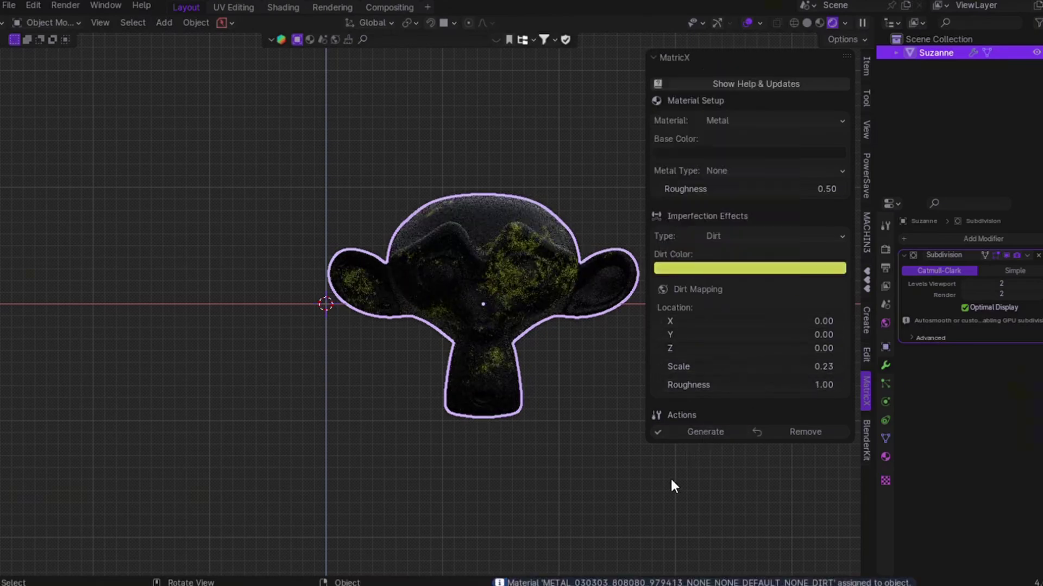
- Switch Suzanne's imperfection type to Oxidation and generate the metal material with it
left_click(731, 235)
left_click(731, 294)
left_click(749, 266)
left_click(705, 413)
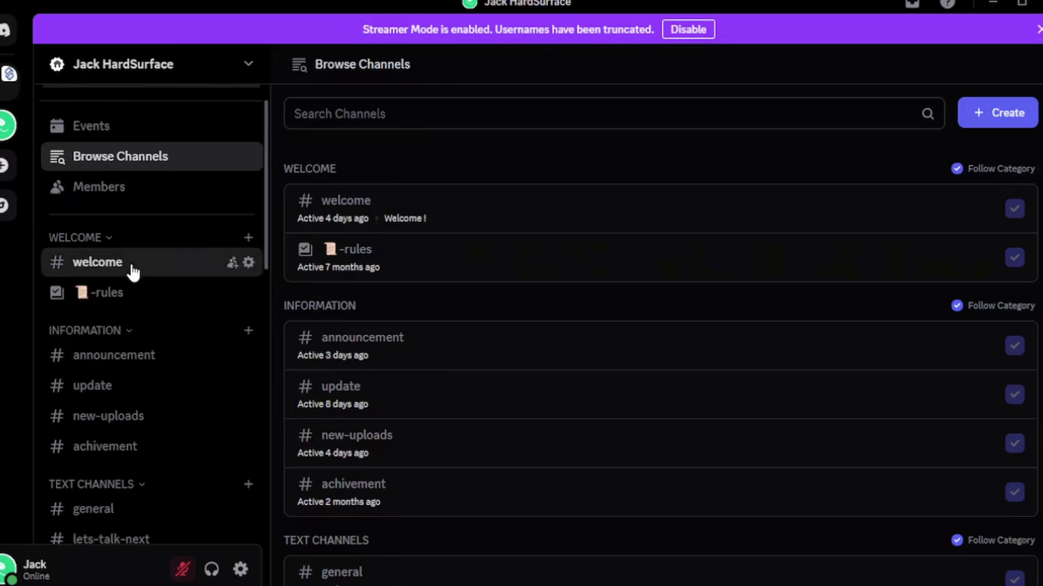
- Browse the welcome and new-uploads channels of the Jack HardSurface server in Discord
left_click(132, 266)
scroll(421, 432, "down", 5)
scroll(121, 418, "down", 3)
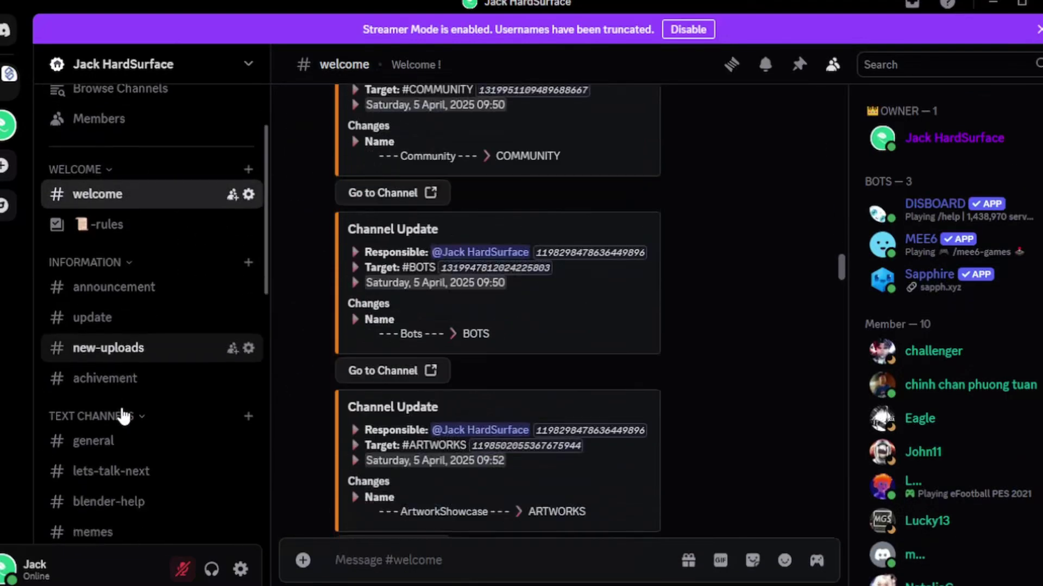
left_click(117, 334)
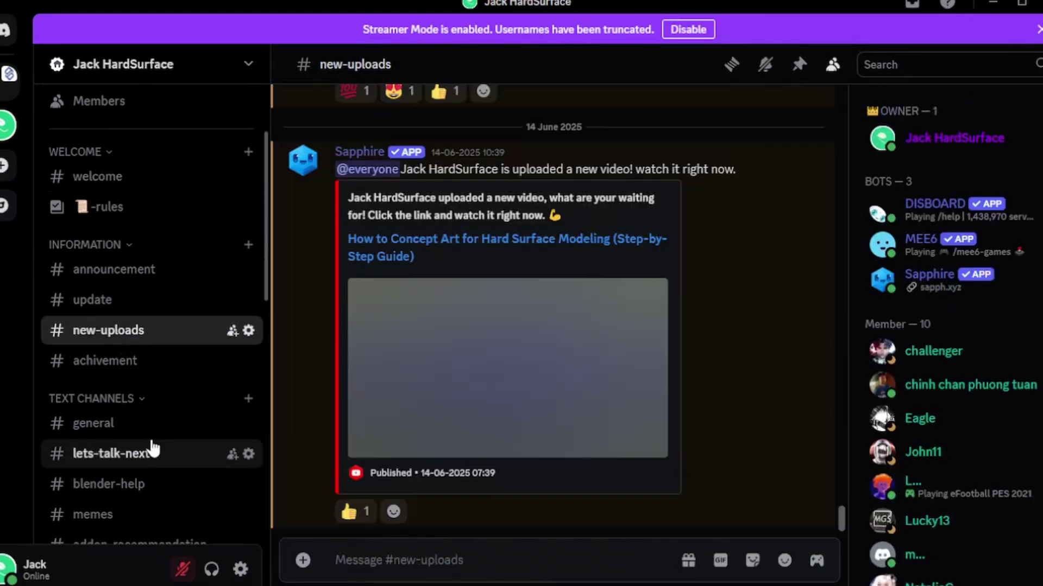
scroll(151, 448, "down", 4)
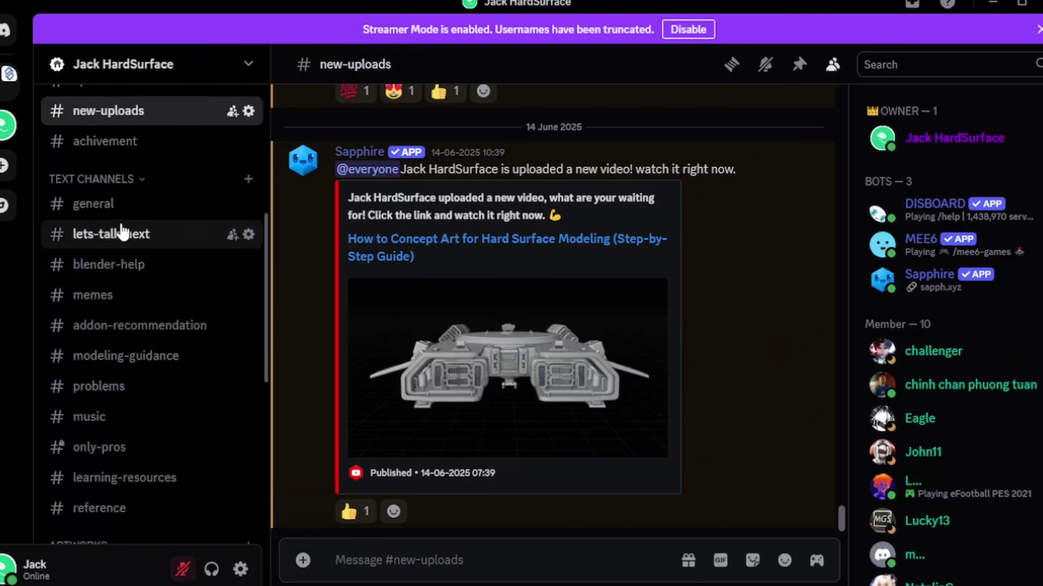
- Open the general channel and look back through its earlier messages and shared images
left_click(87, 207)
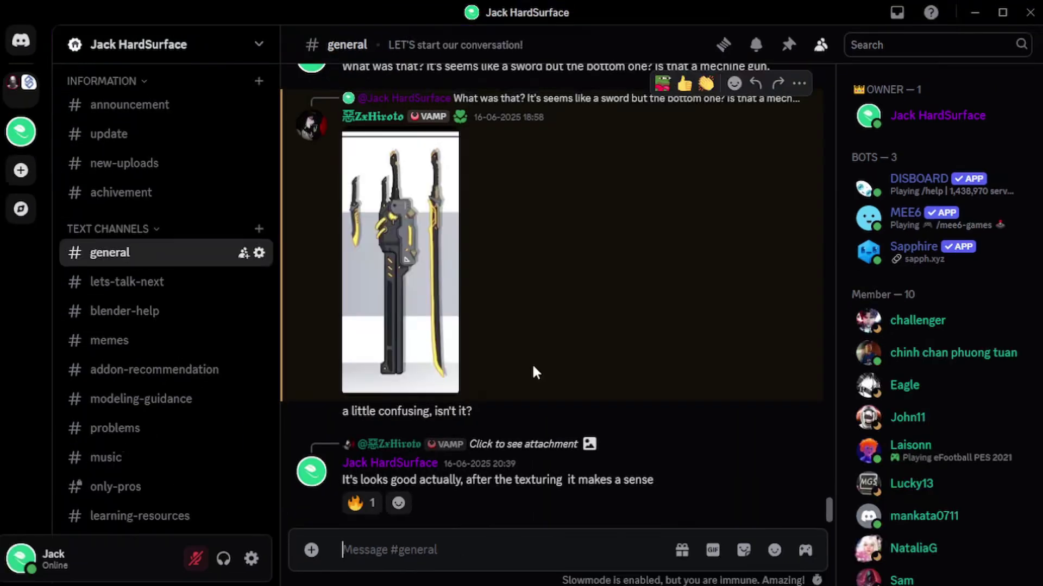
scroll(535, 395, "up", 5)
scroll(532, 363, "up", 3)
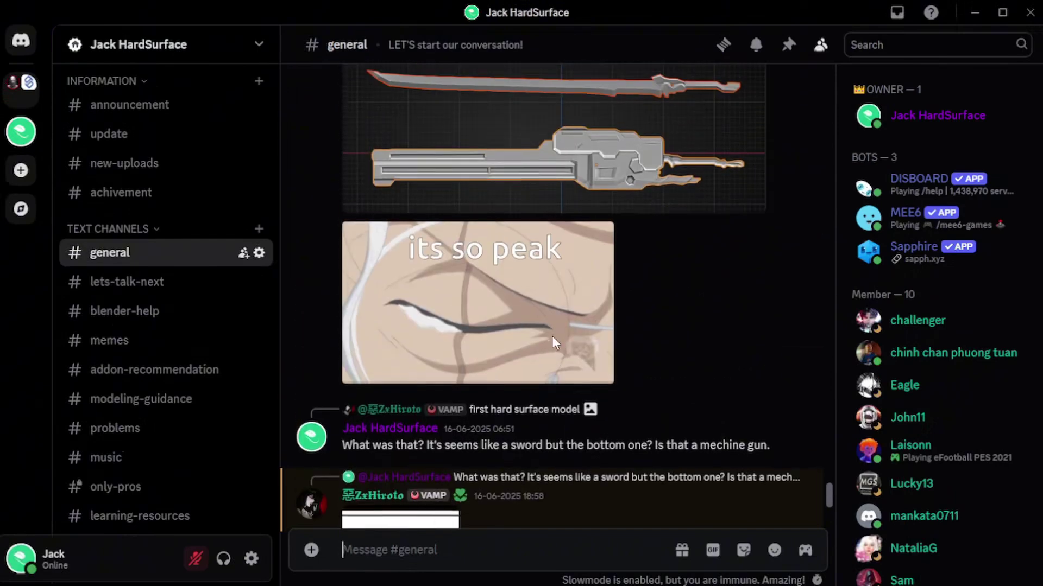
scroll(552, 340, "up", 10)
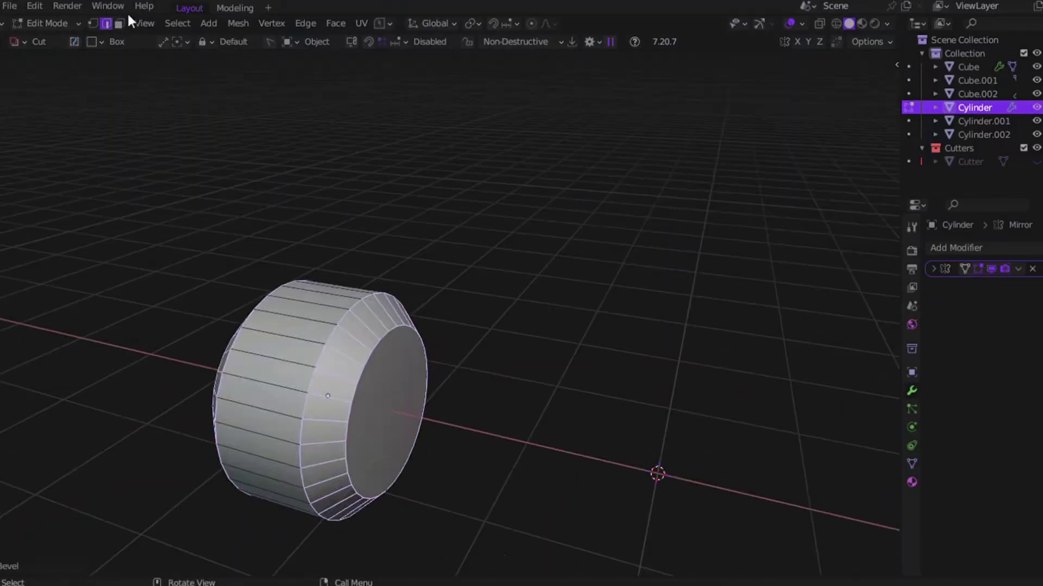
- Select the flat end faces of the bevelled cylinder in face mode and inset them
left_click(119, 23)
middle_click_drag(166, 324, 315, 361)
left_click(277, 397, "shift")
key("i")
left_click(526, 374)
- Delete the inset end faces and bridge the open edge loops to form a hole through the cylinder
key("x")
right_click(316, 190)
left_click(378, 165)
middle_click_drag(380, 359, 248, 332)
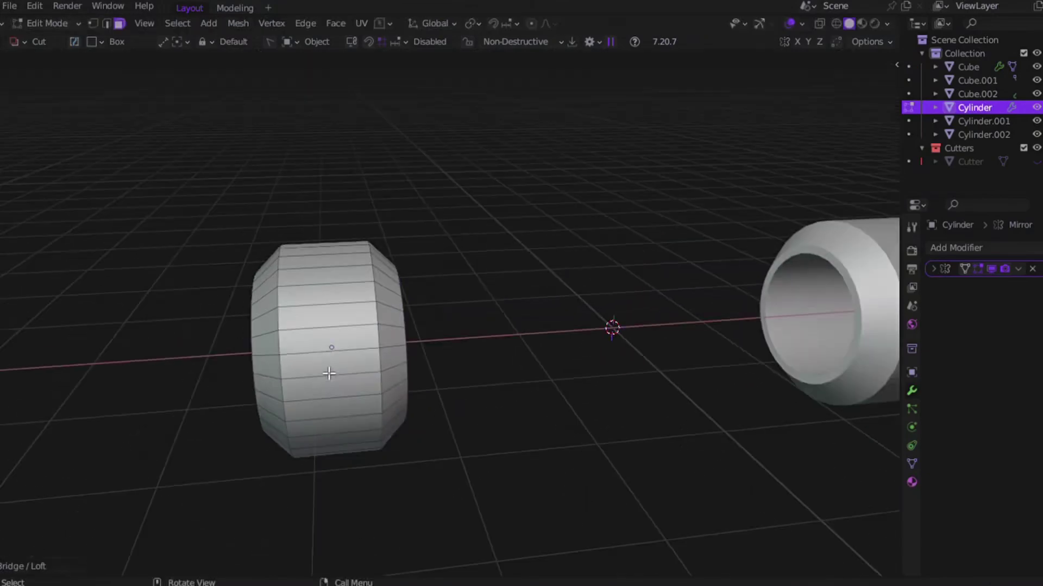
key("ctrl+Tab")
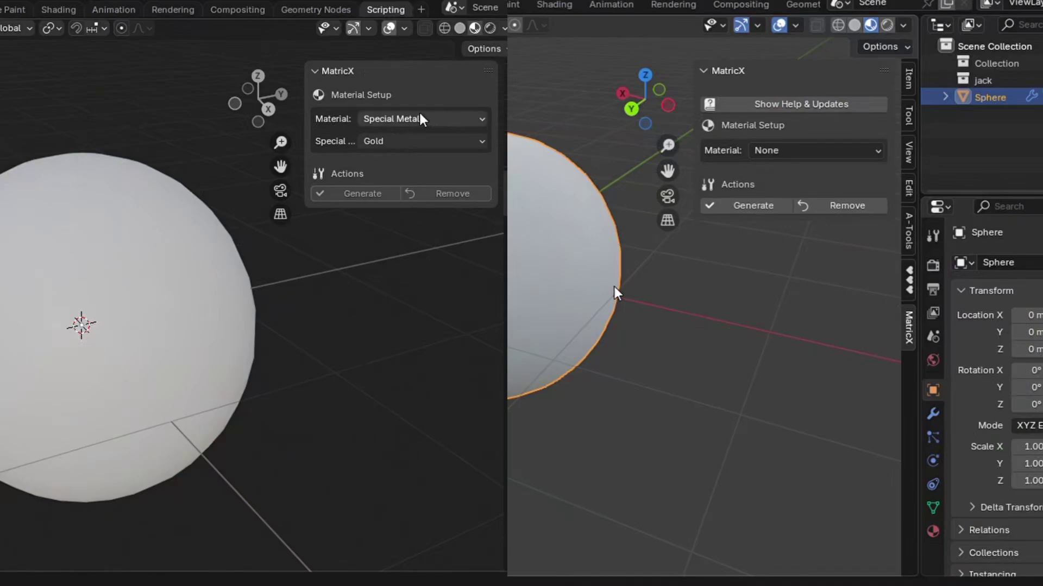
- Set the material to Metal in both MatricX versions and compare their imperfection type lists
left_click(416, 141)
left_click(804, 148)
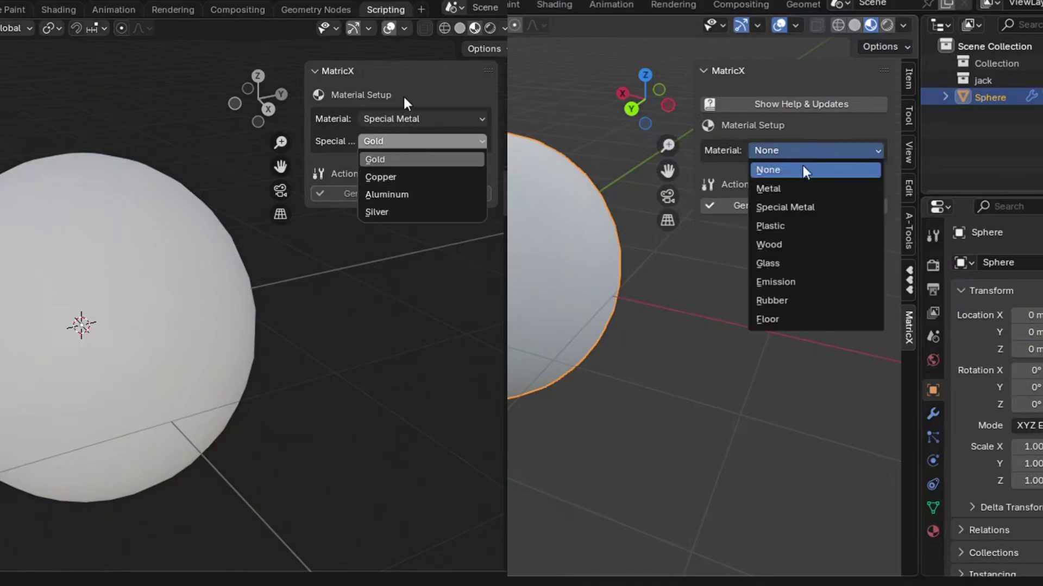
left_click(402, 119)
left_click(776, 190)
left_click(763, 297)
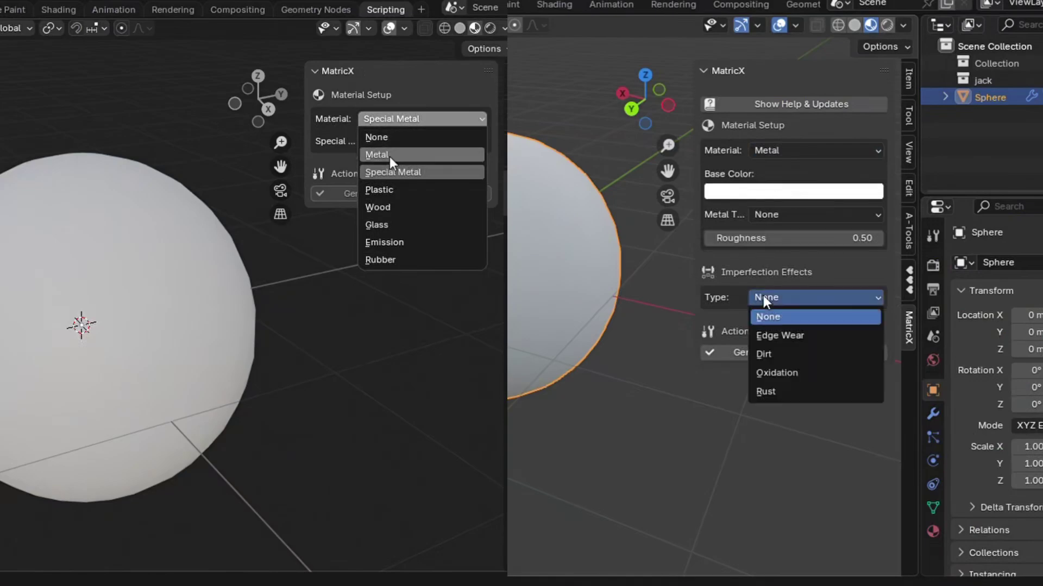
left_click(390, 155)
left_click(397, 258)
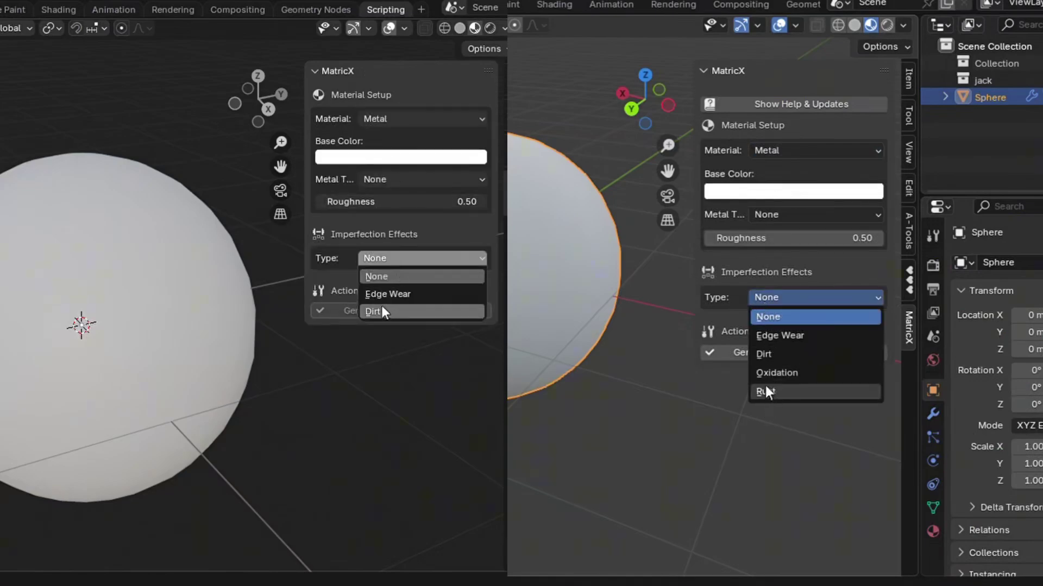
- Set the material to Floor in the newer MatricX version and compare the available material types with the older version
left_click(785, 150)
left_click(384, 260)
left_click(768, 319)
left_click(406, 118)
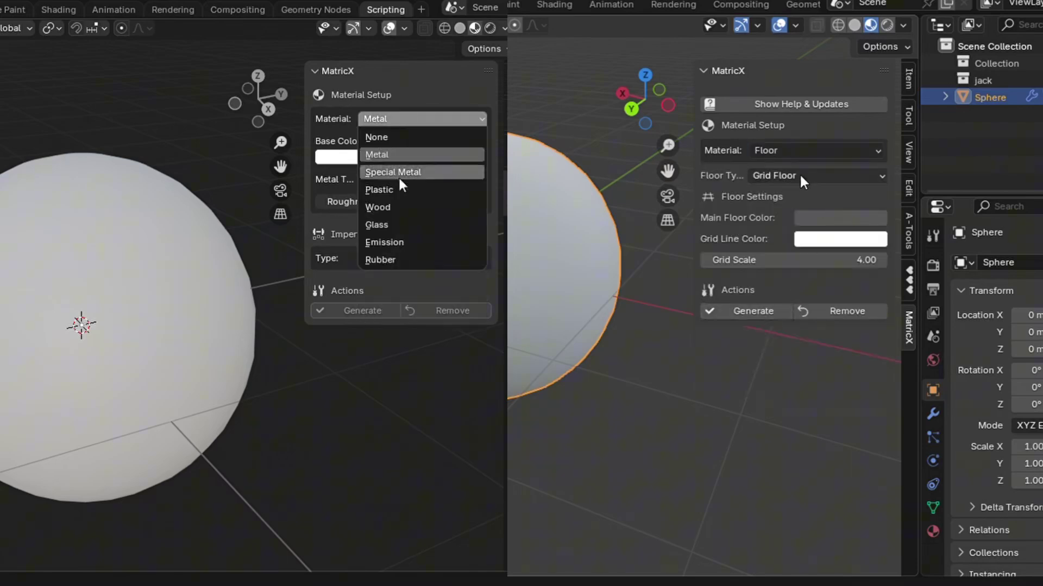
left_click(801, 175)
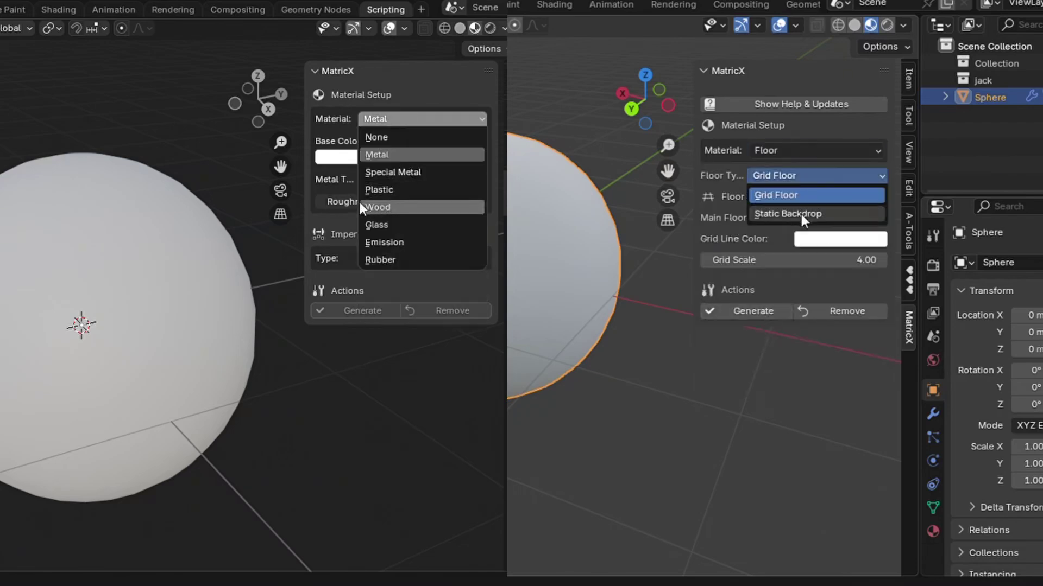
left_click(795, 149)
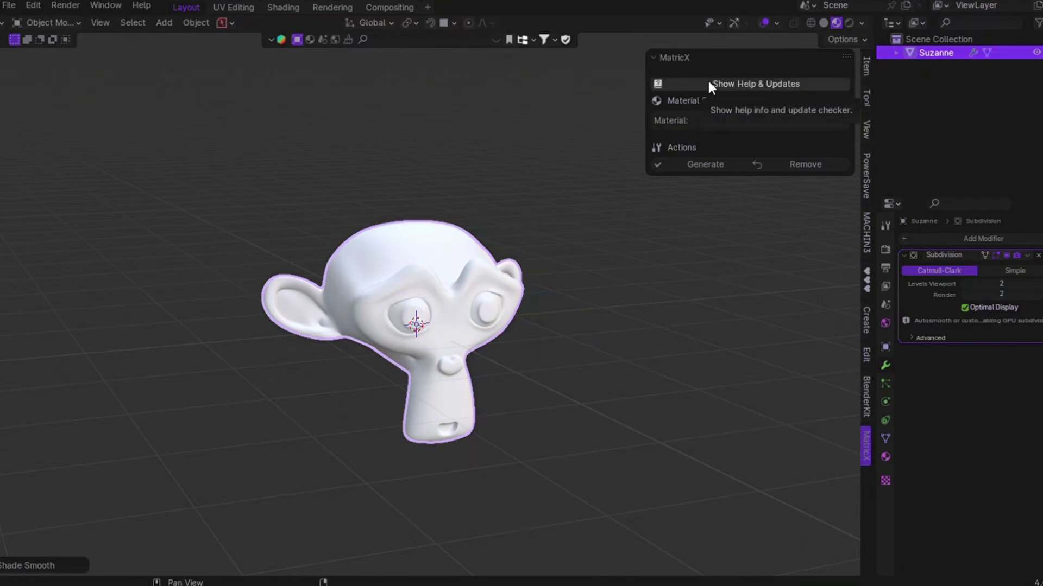
- Check for a MatricX update from the add-on's help section and look through the product page in the browser
left_click(736, 85)
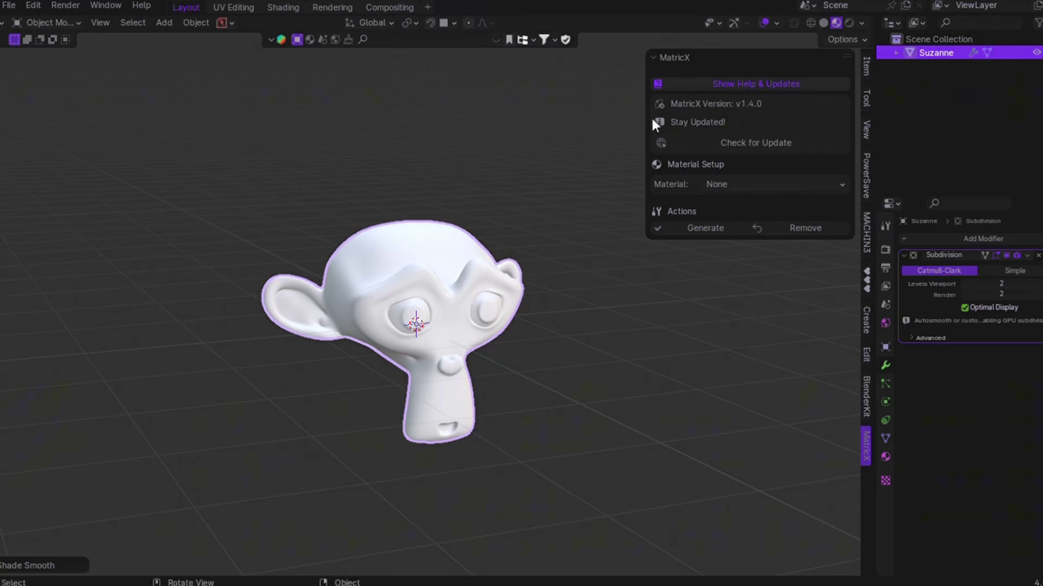
left_click(752, 143)
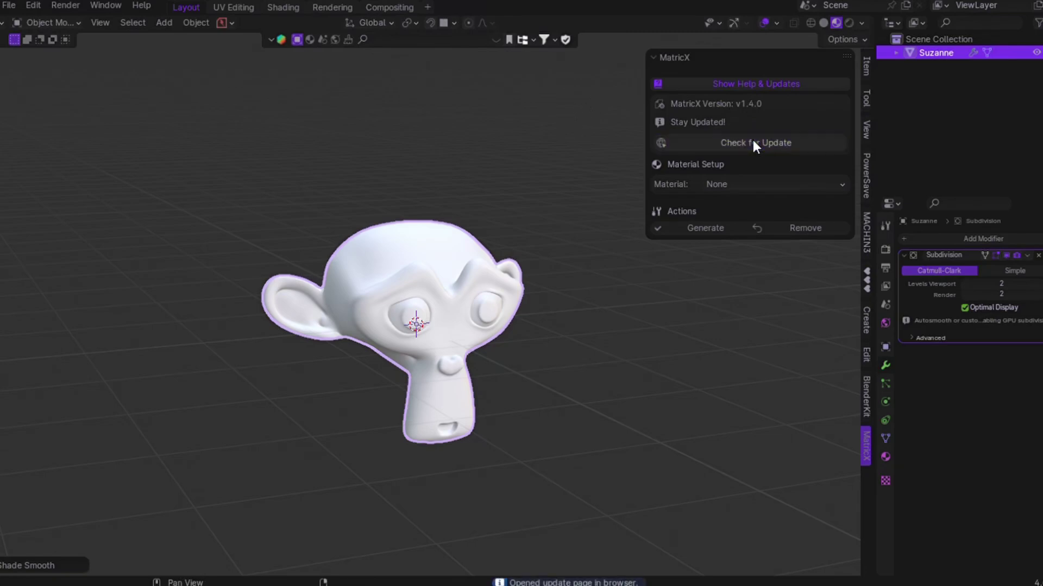
scroll(654, 277, "down", 5)
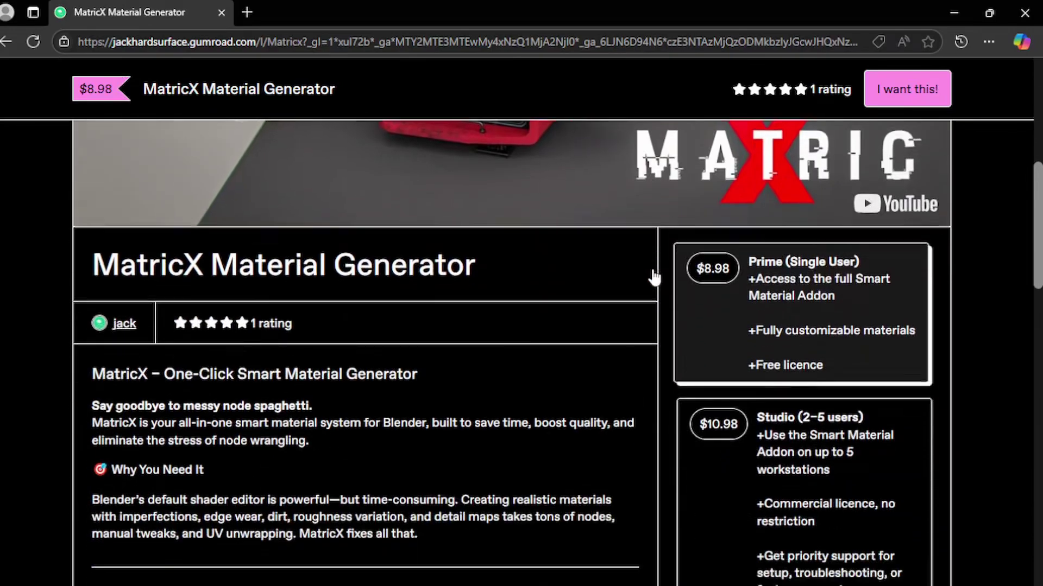
scroll(653, 277, "down", 15)
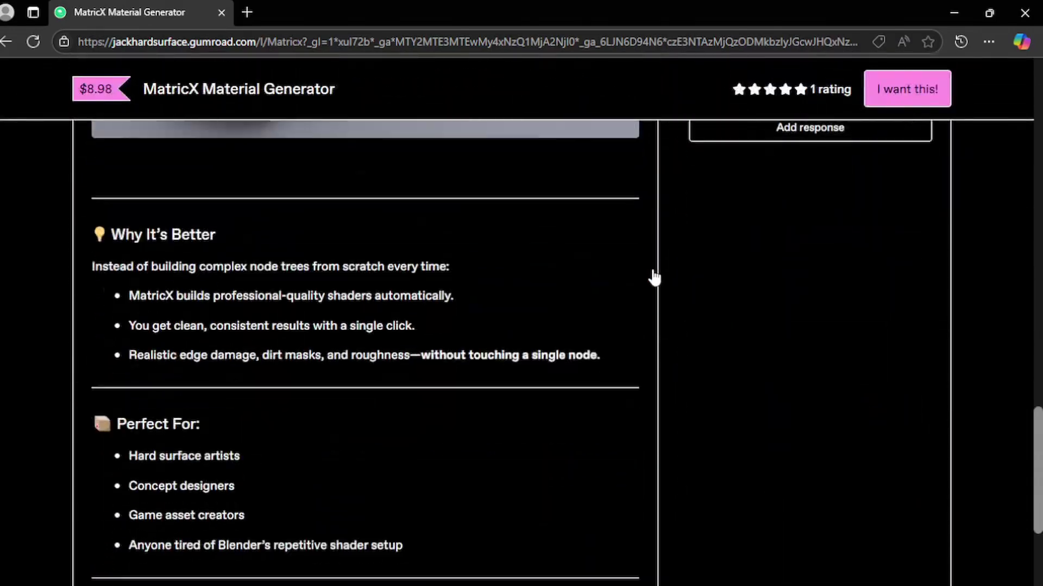
scroll(653, 277, "down", 4)
scroll(654, 277, "up", 8)
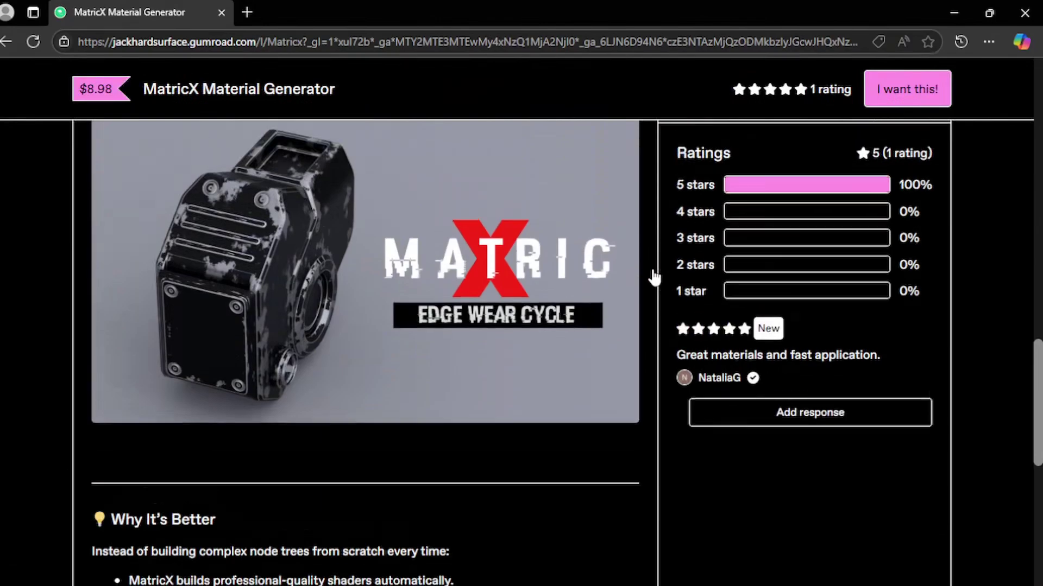
scroll(653, 277, "up", 10)
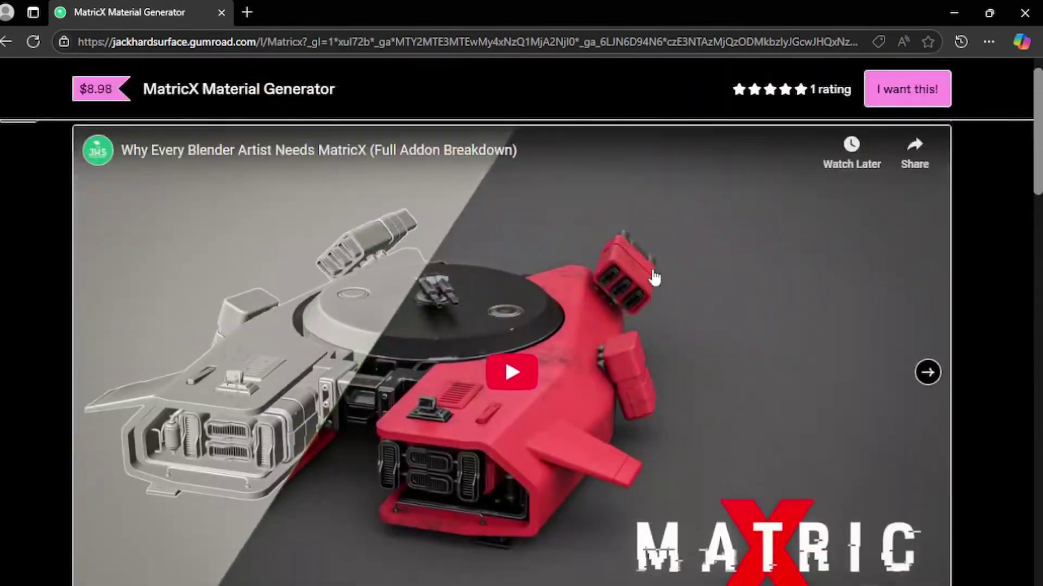
- Open the MatricX product for editing on Gumroad and go to the account's Library
left_click(22, 148)
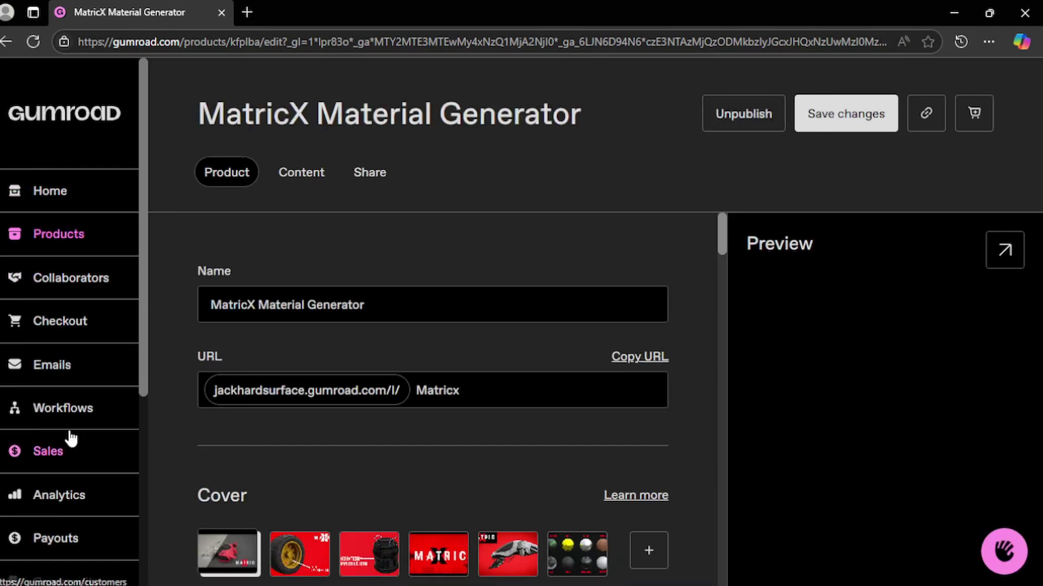
scroll(70, 439, "down", 5)
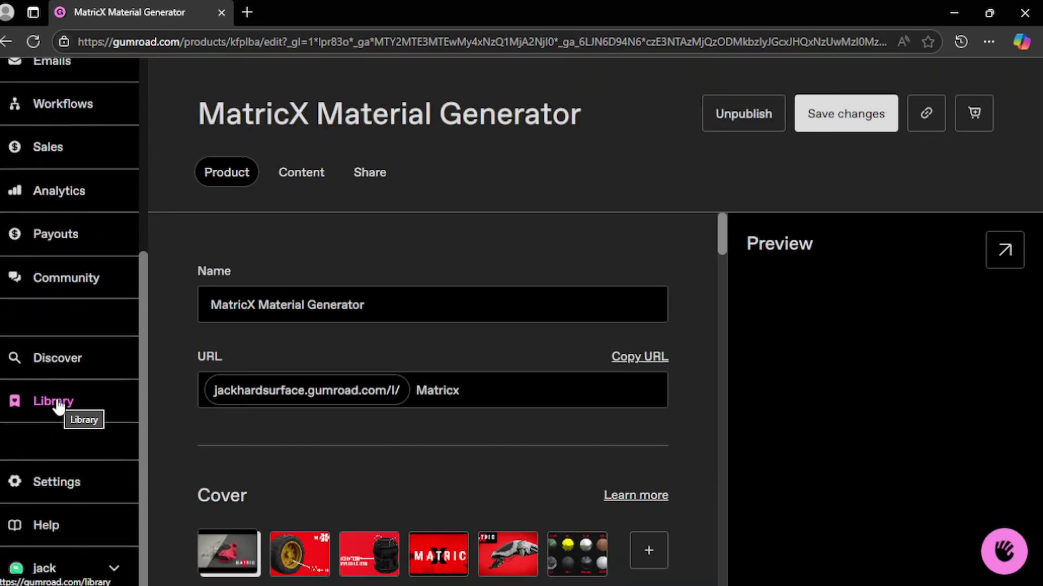
left_click(58, 406)
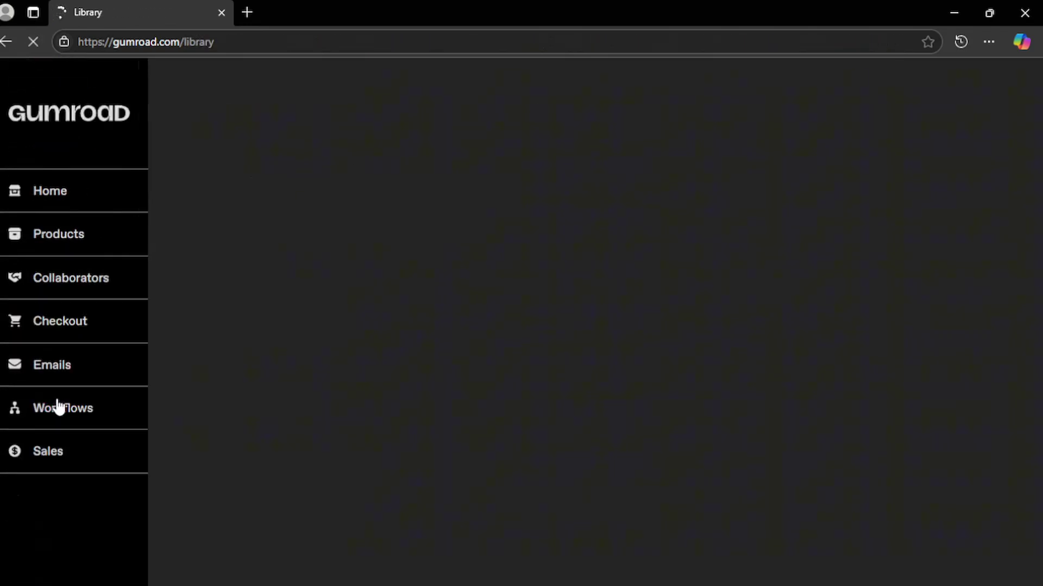
- Expand the details of the MatricX V1.4 download in the product's content
scroll(399, 352, "down", 1)
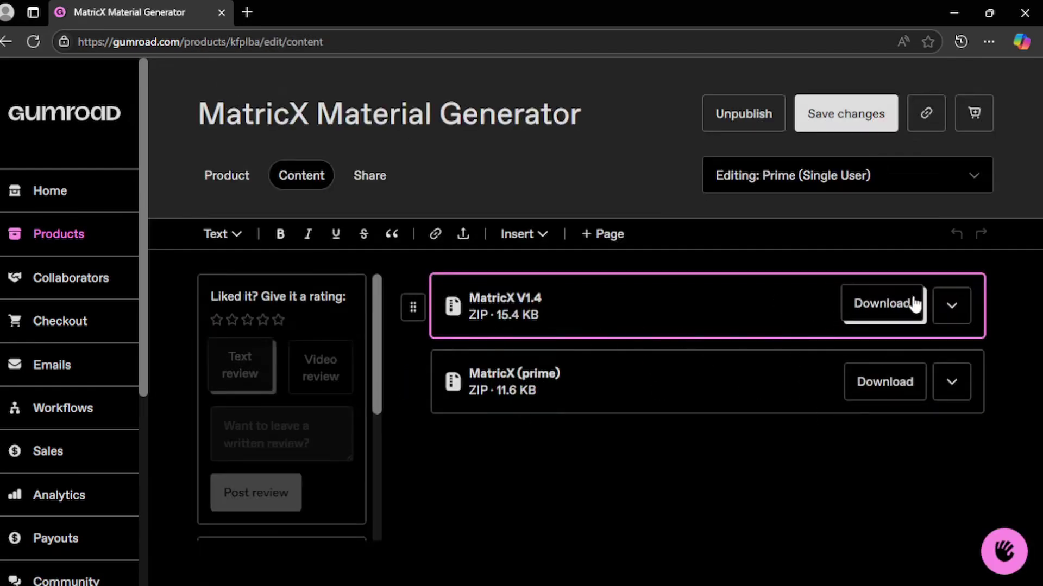
left_click(951, 311)
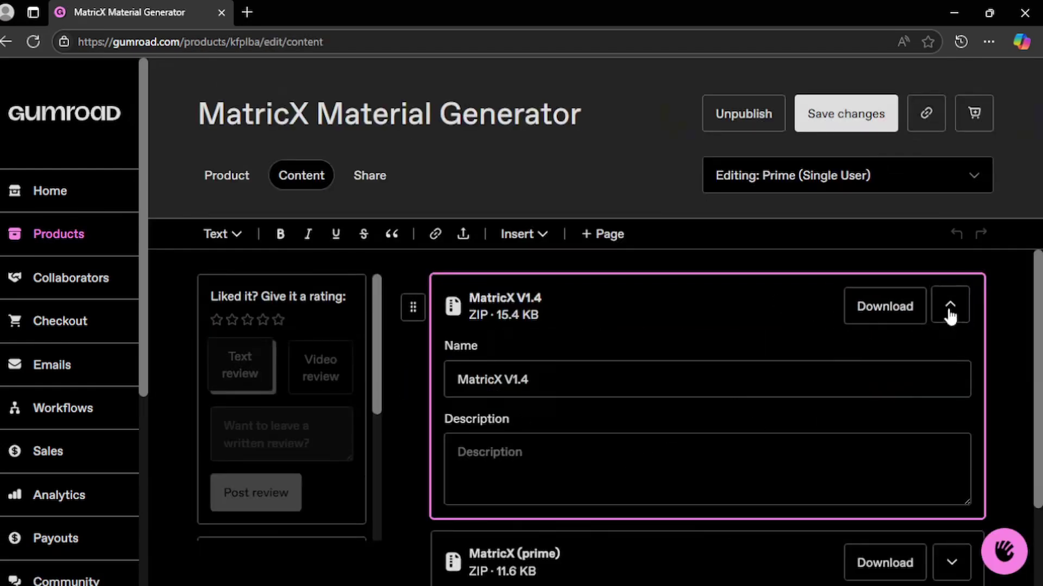
- Collapse the MatricX V1.4 download details on Gumroad, switch to Blender and hide the MatricX help and updates section
left_click(949, 308)
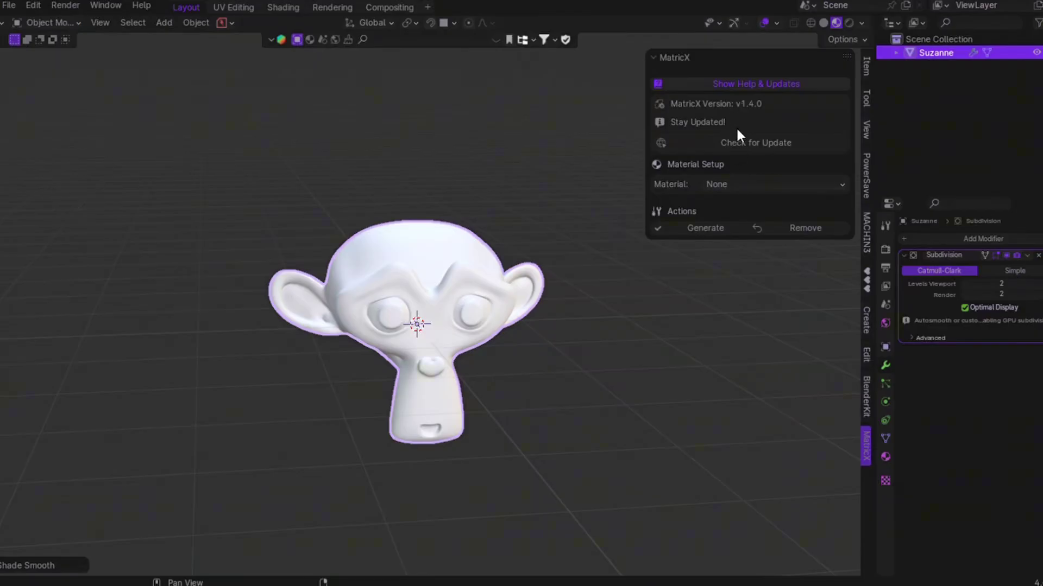
left_click(744, 81)
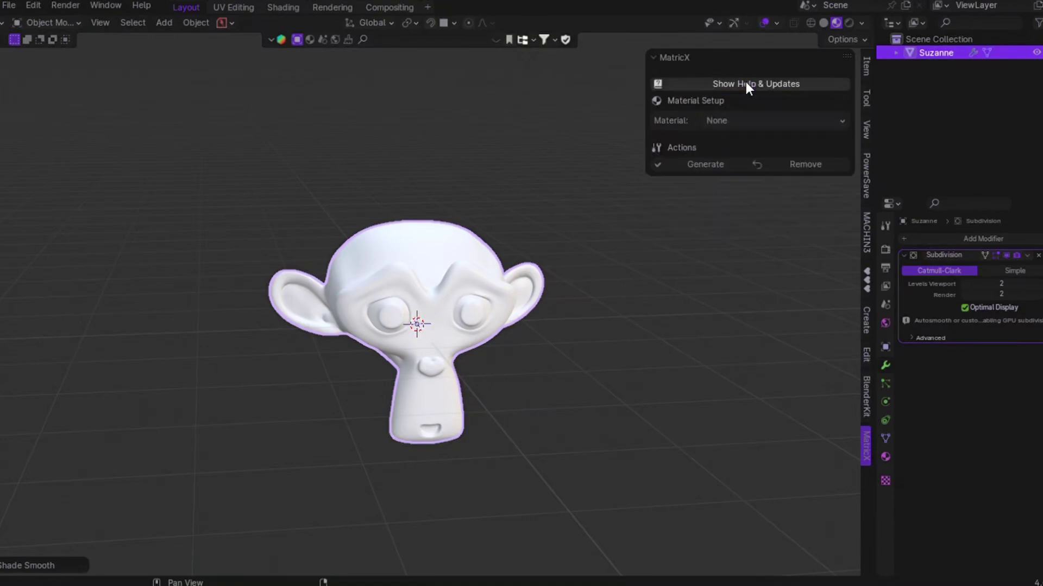
- Set the MatricX material to Metal and look through the available imperfection types without choosing one
left_click(745, 119)
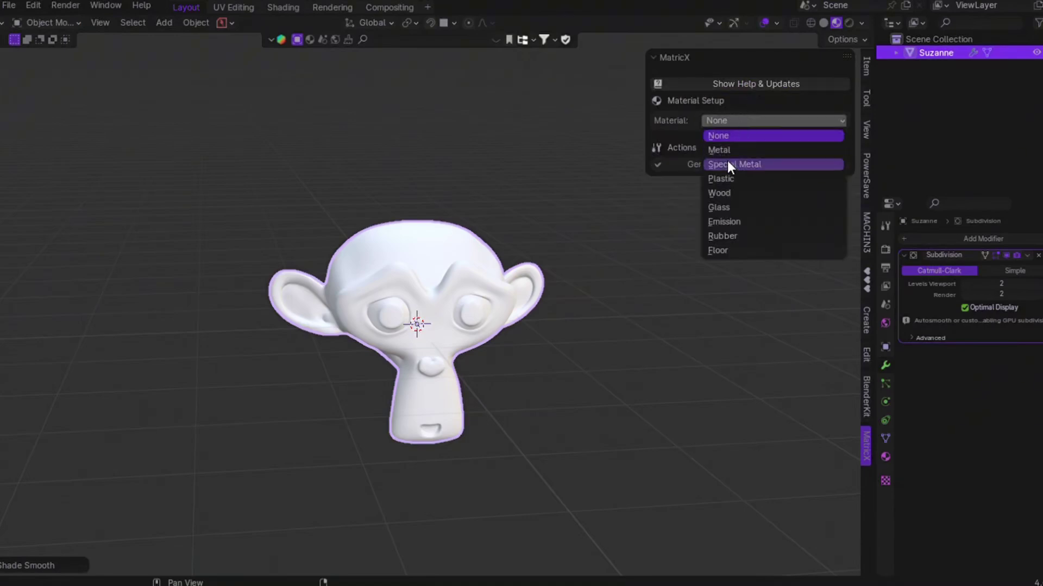
left_click(716, 151)
left_click(729, 237)
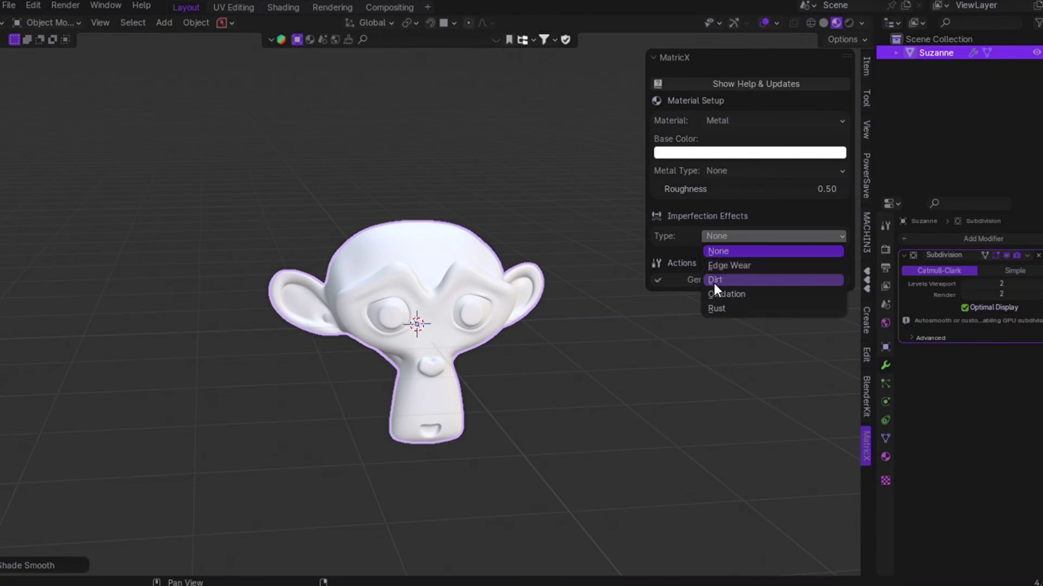
key("Escape")
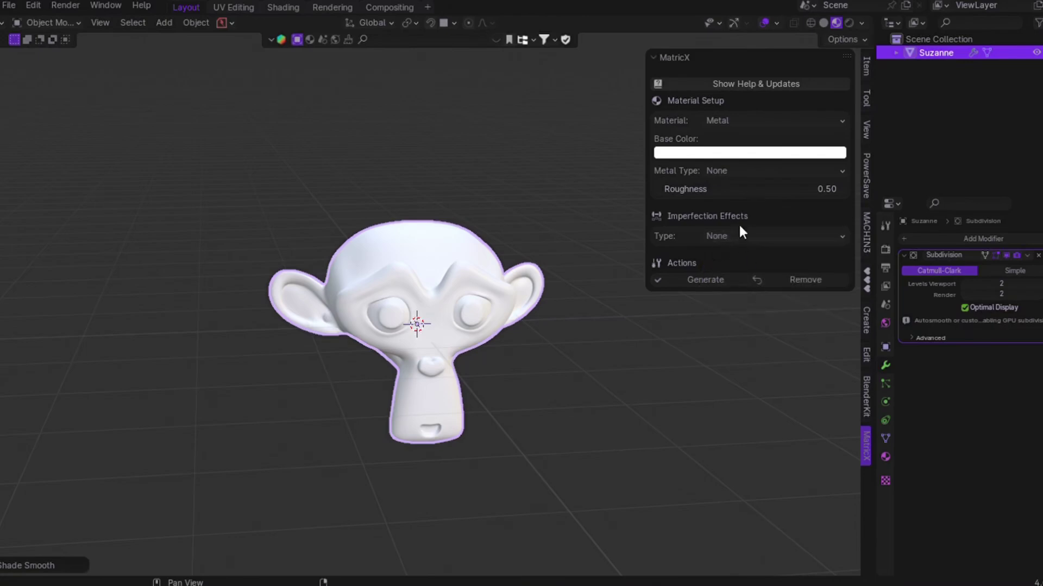
- Choose the Oxidation imperfection, set a dark grey base color and generate the metal material on Suzanne
left_click(737, 236)
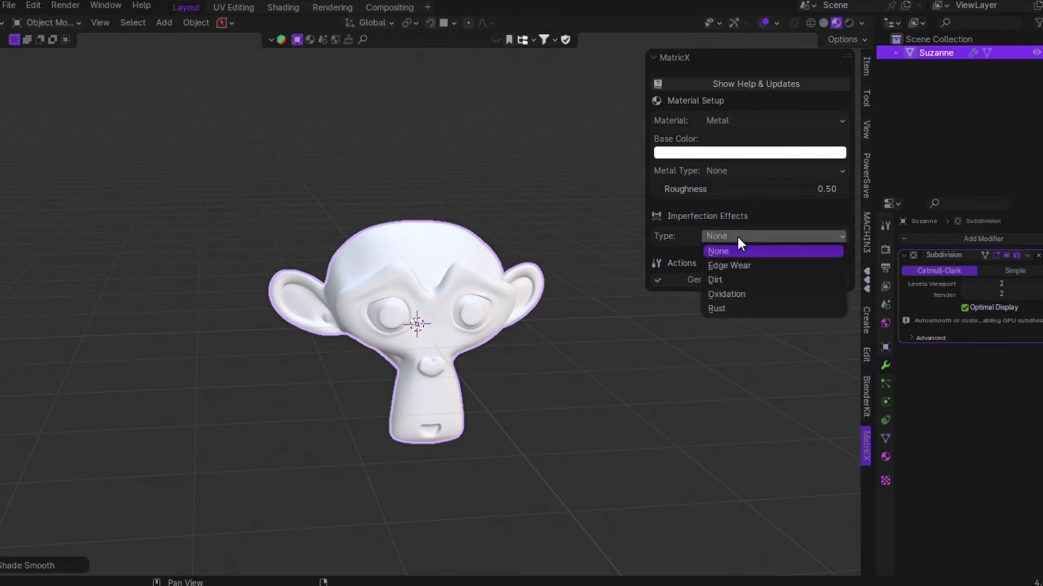
left_click(737, 295)
left_click(722, 268)
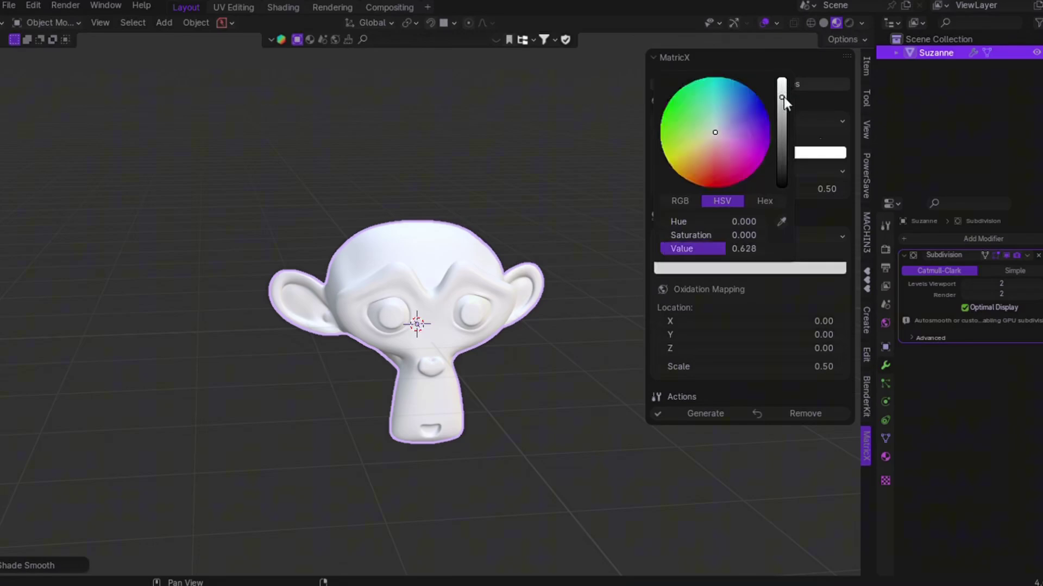
left_click(712, 415)
- Inspect the oxidized metal up close on Suzanne and set the oxidation scale to about 0.29
scroll(548, 369, "up", 3)
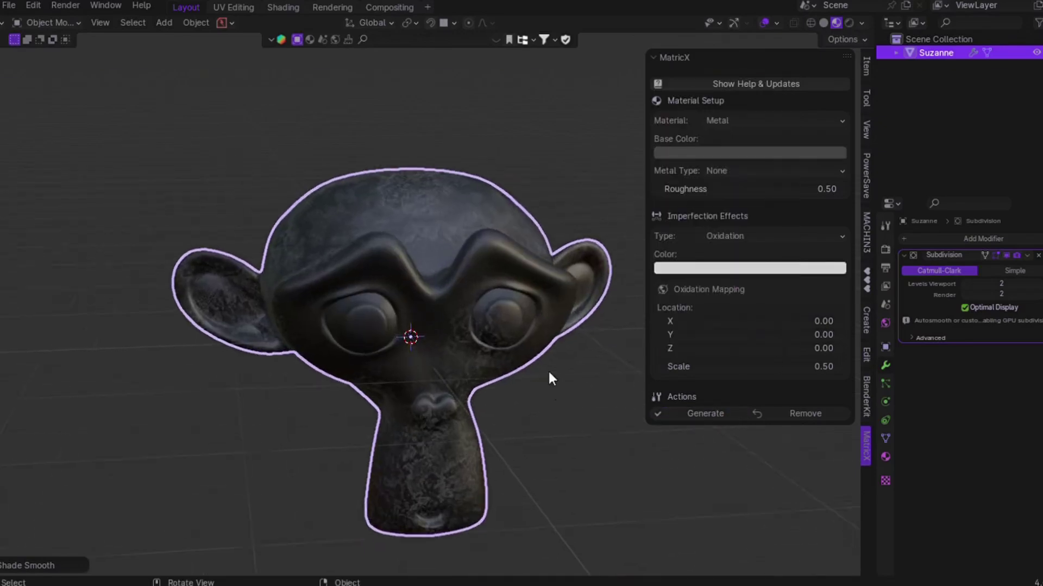
scroll(549, 372, "up", 3)
middle_click_drag(549, 371, 557, 350)
left_click_drag(760, 367, 725, 367)
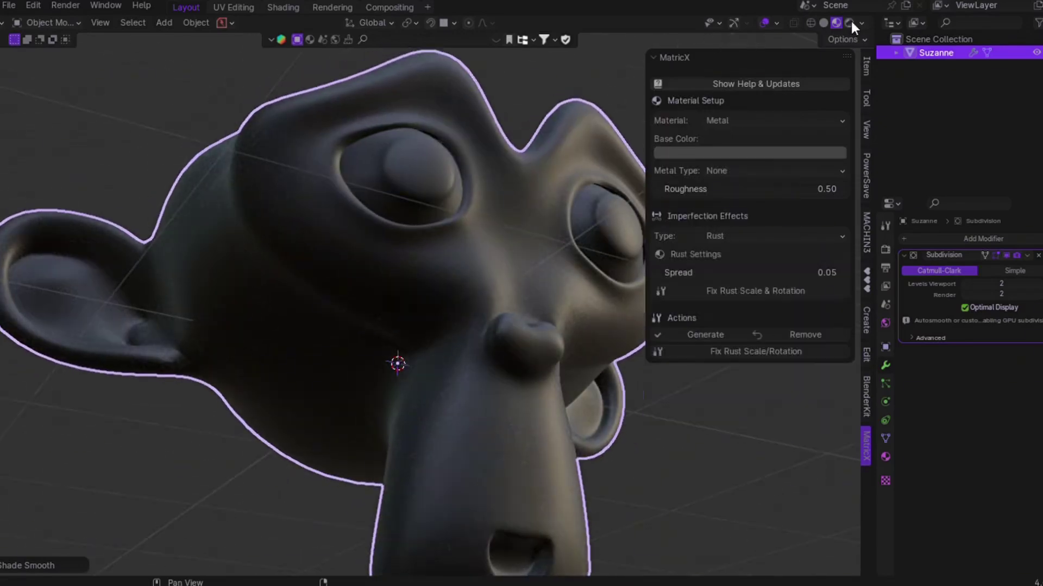
- Show the viewport in rendered shading with the Rust imperfection on the metal and set the rust spread to 0.50
left_click(849, 22)
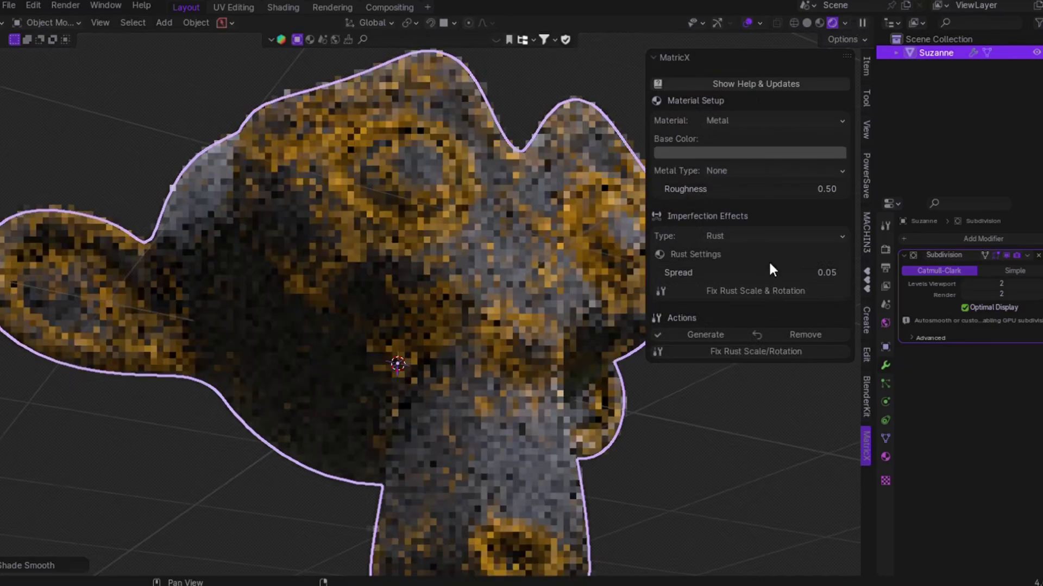
left_click_drag(722, 273, 773, 273)
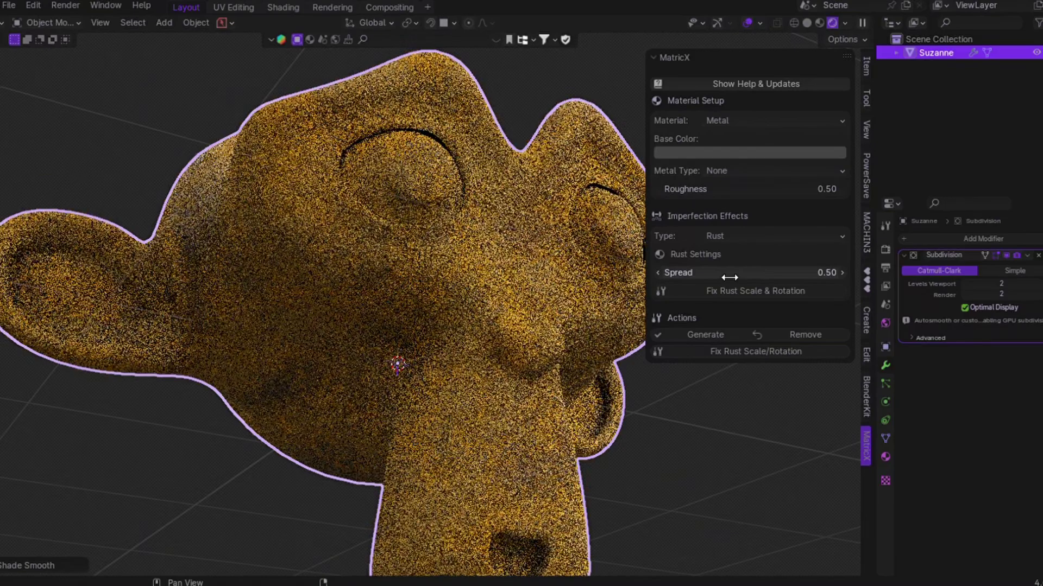
- Set Suzanne's MatricX material to Plastic and open the choices for the imperfection type
left_click(734, 120)
left_click(723, 175)
left_click(717, 236)
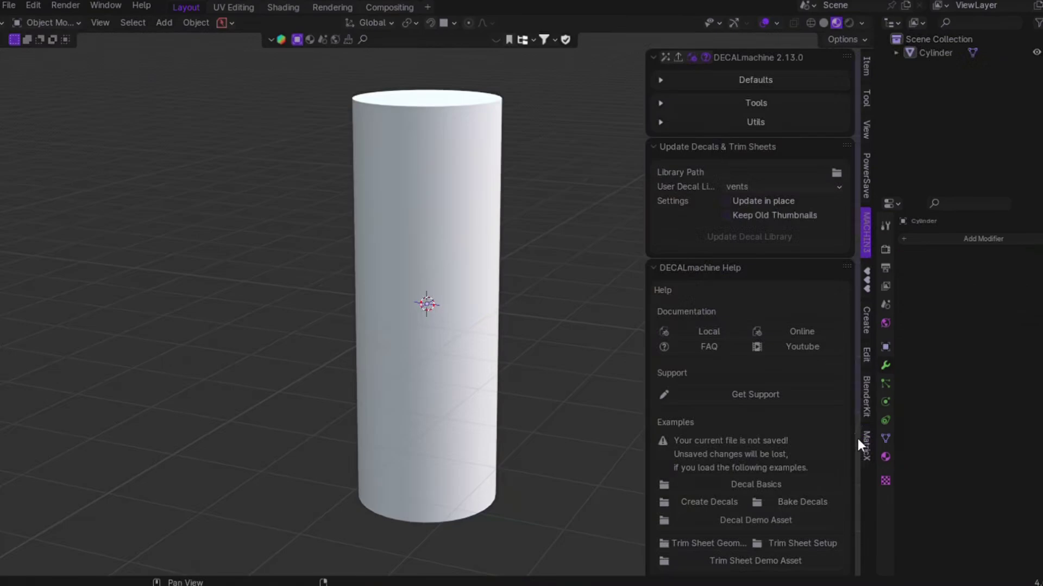
- For the cylinder, set the MatricX material to Rubber with the Oxidation imperfection
left_click(864, 442)
left_click(755, 120)
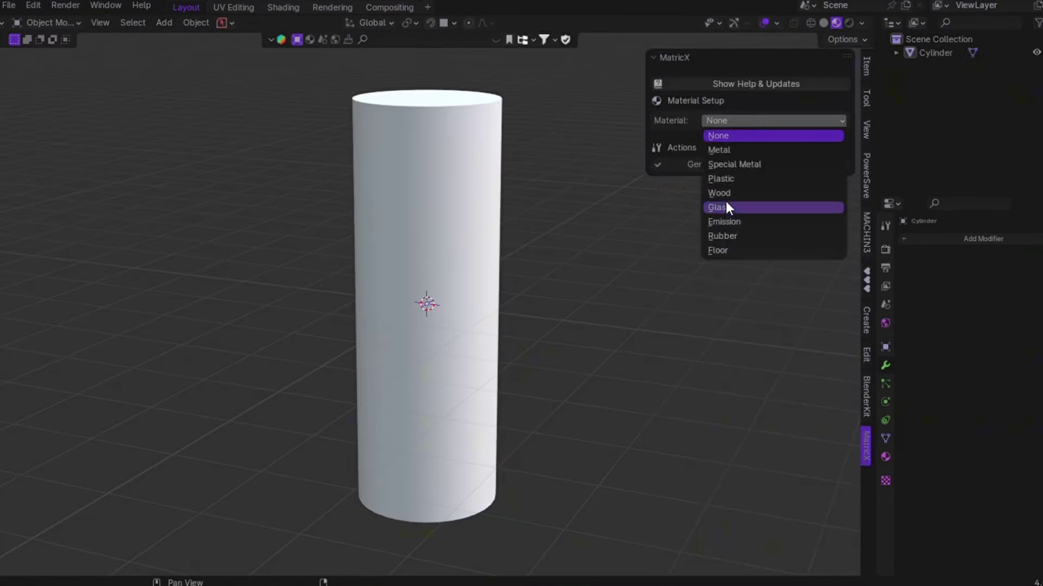
left_click(720, 236)
left_click(754, 217)
left_click(750, 248)
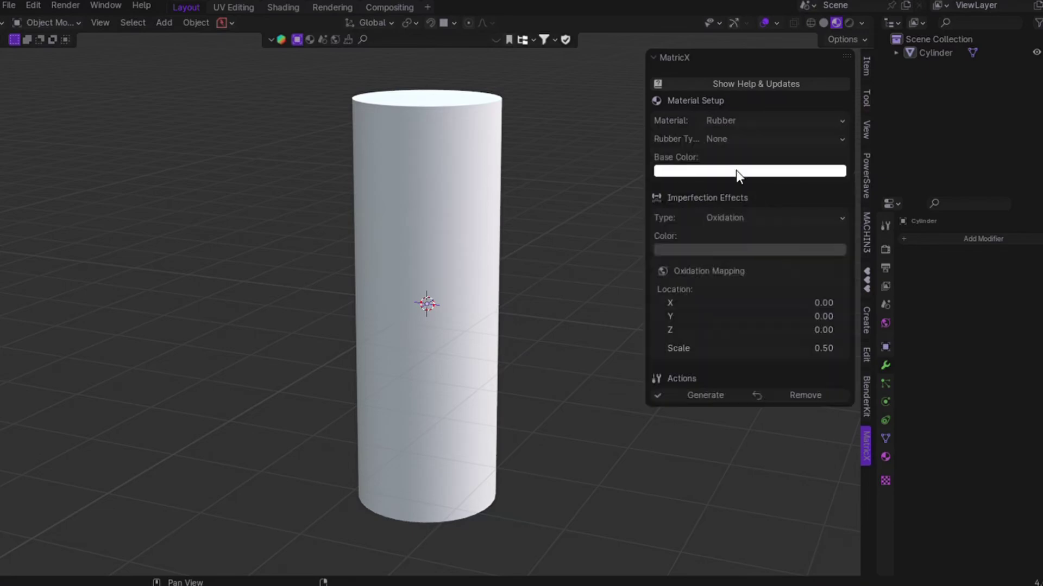
- Give the rubber a dark grey base color and a light grey oxidation color, generate it and inspect the cylinder
left_click(736, 171)
left_click_drag(782, 217, 782, 273)
left_click(814, 249)
left_click_drag(782, 138, 782, 91)
left_click(709, 393)
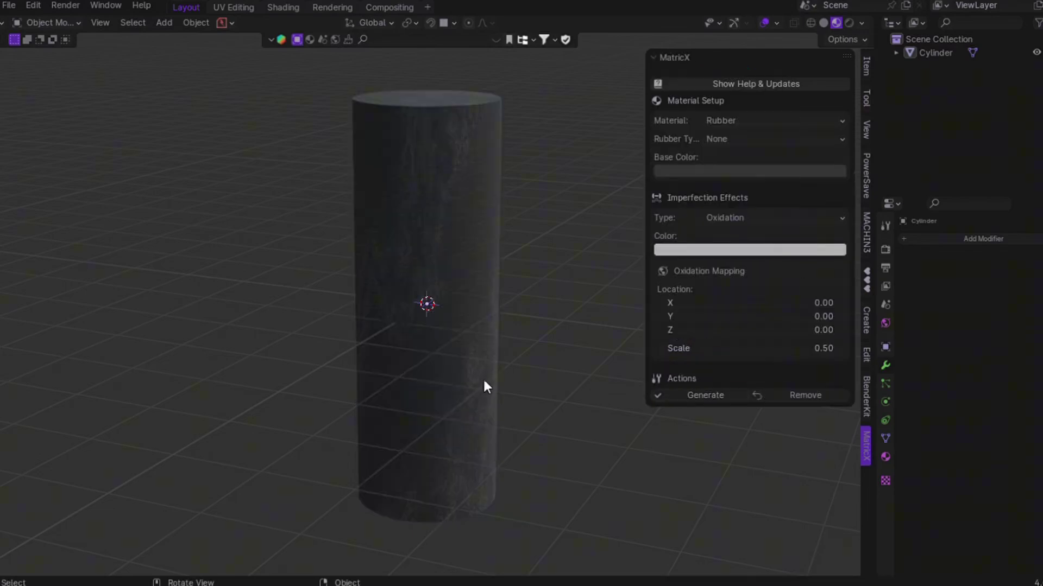
scroll(483, 377, "up", 4)
middle_click_drag(483, 377, 446, 385)
scroll(483, 376, "down", 4)
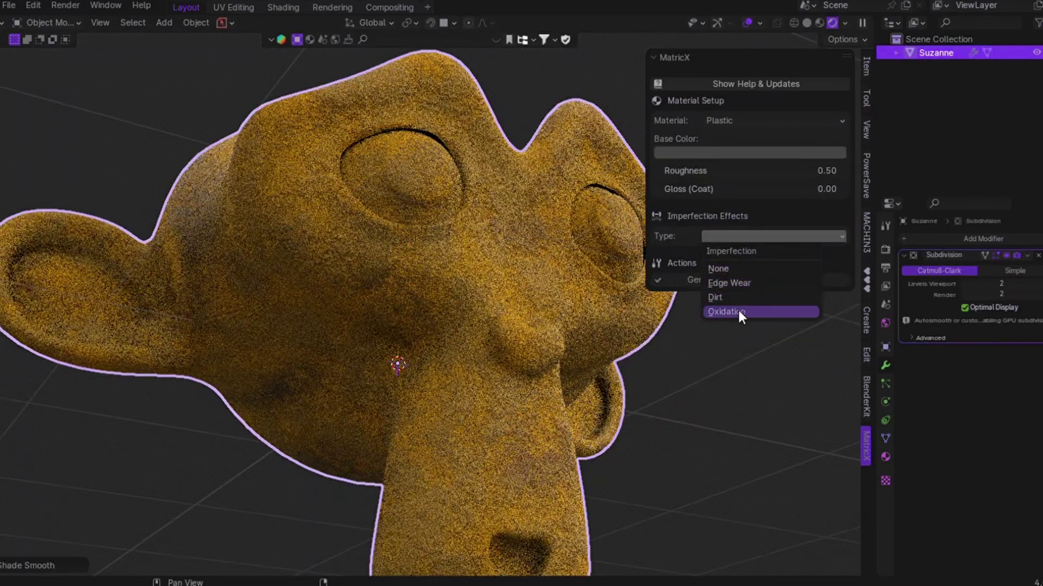
- Generate the Plastic material with the Oxidation imperfection on Suzanne, inspect it and darken the base color to near black
left_click(739, 309)
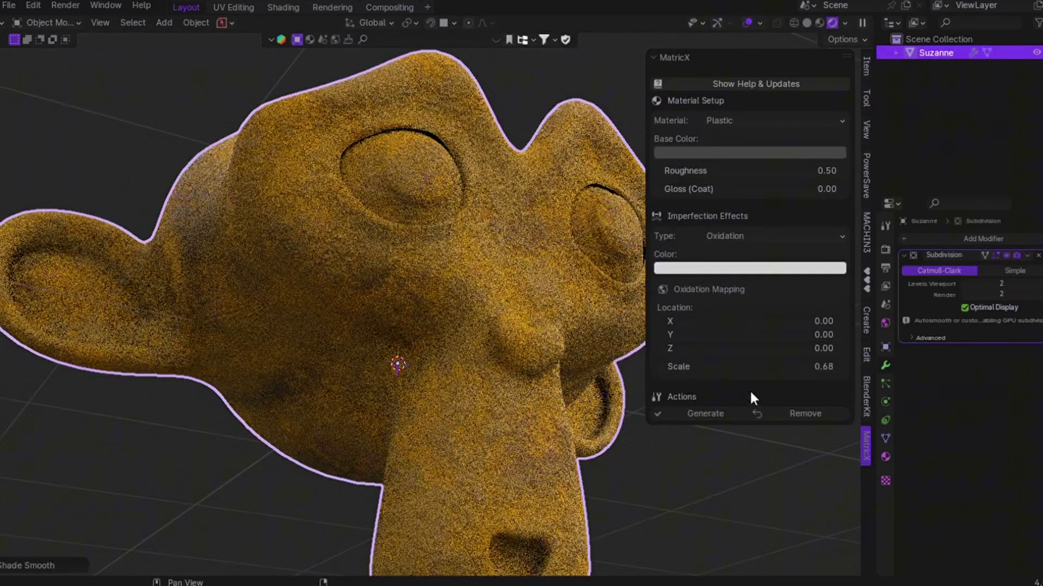
left_click(702, 412)
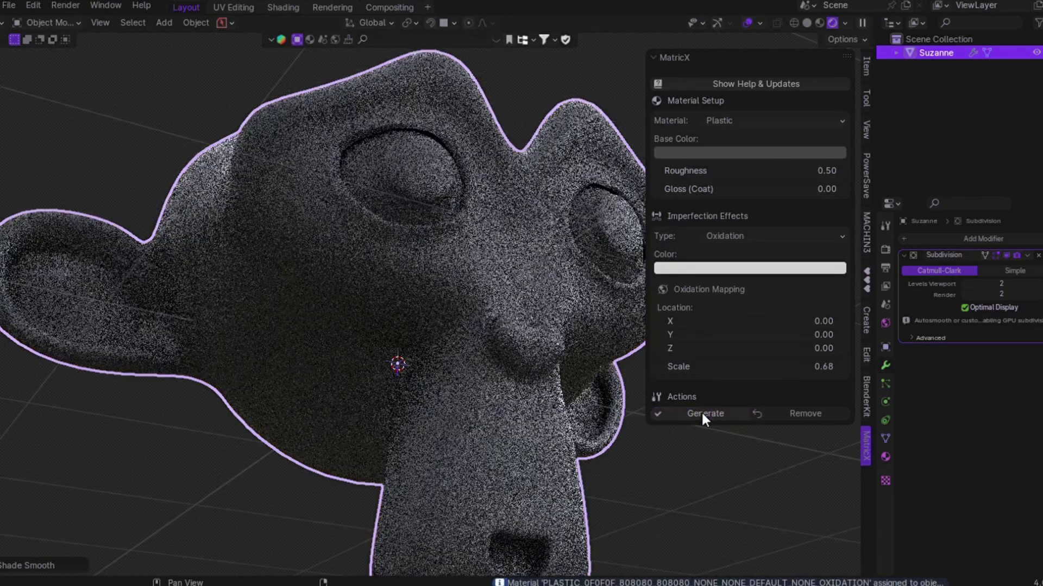
middle_click_drag(467, 395, 608, 395)
scroll(467, 395, "down", 4)
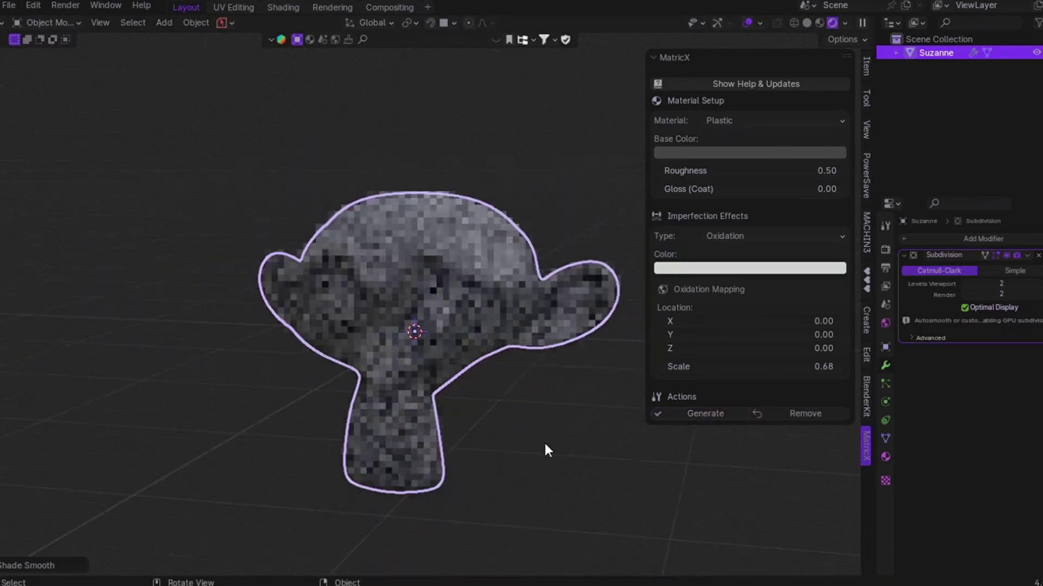
left_click(543, 441)
left_click(731, 152)
- Replace the monkey head with a new mesh plane and scale the plane up evenly
left_click(425, 289)
key("Delete")
key("shift+a")
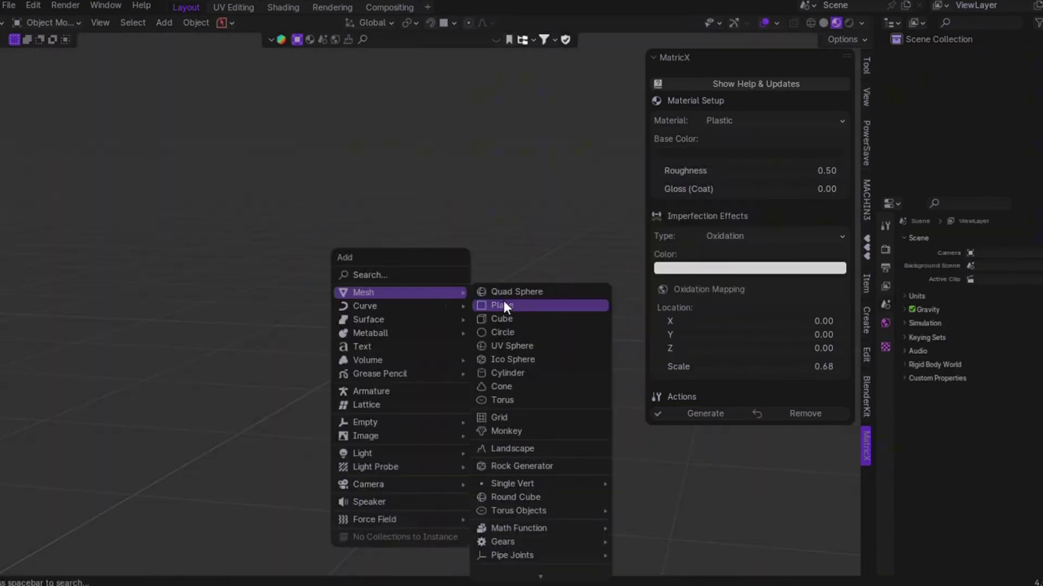
left_click(504, 301)
middle_click_drag(503, 300, 456, 368)
key("s")
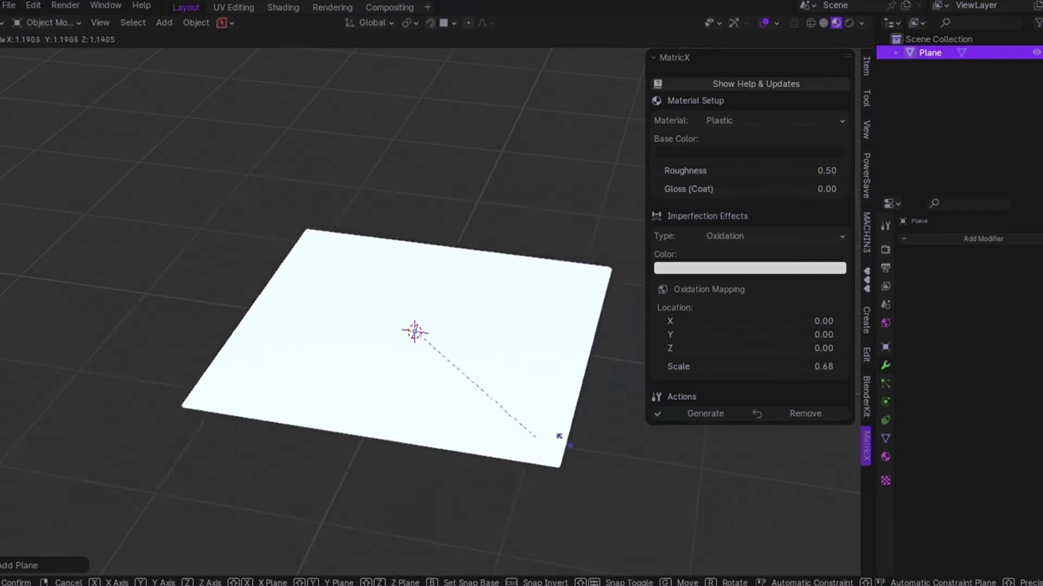
left_click(701, 353)
- Set the plane's material to Floor with the Grid Floor type and generate it
left_click(748, 120)
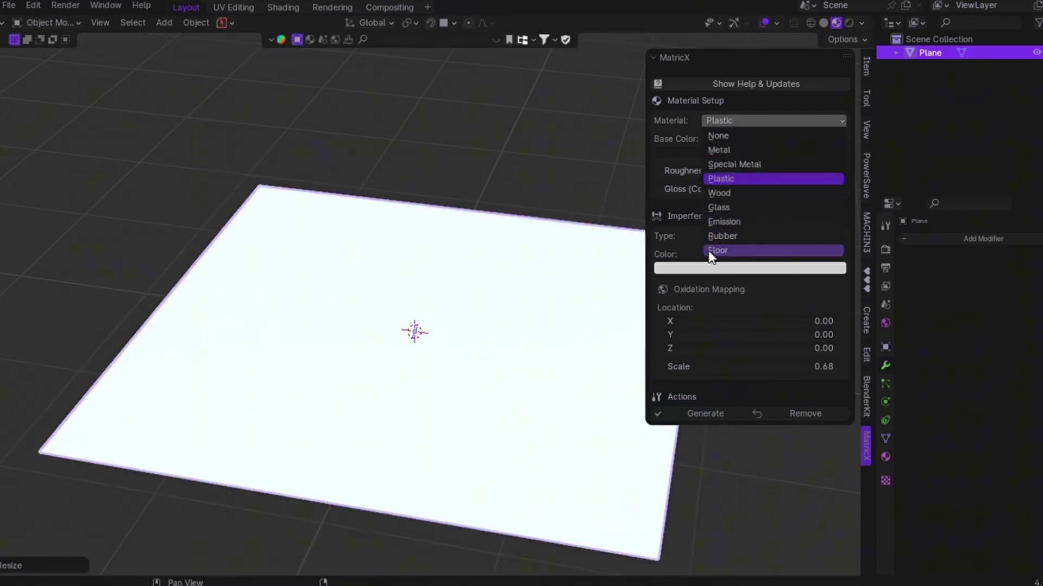
left_click(733, 251)
left_click(737, 247)
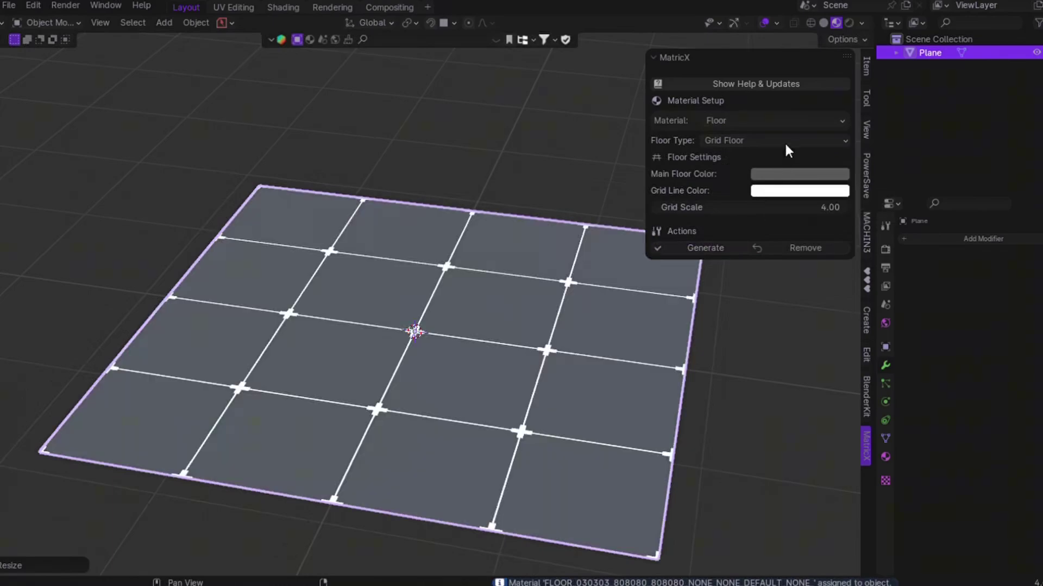
- Regenerate the grid floor with a yellow-green main floor color and near-black grid lines of value 0.029
left_click(784, 175)
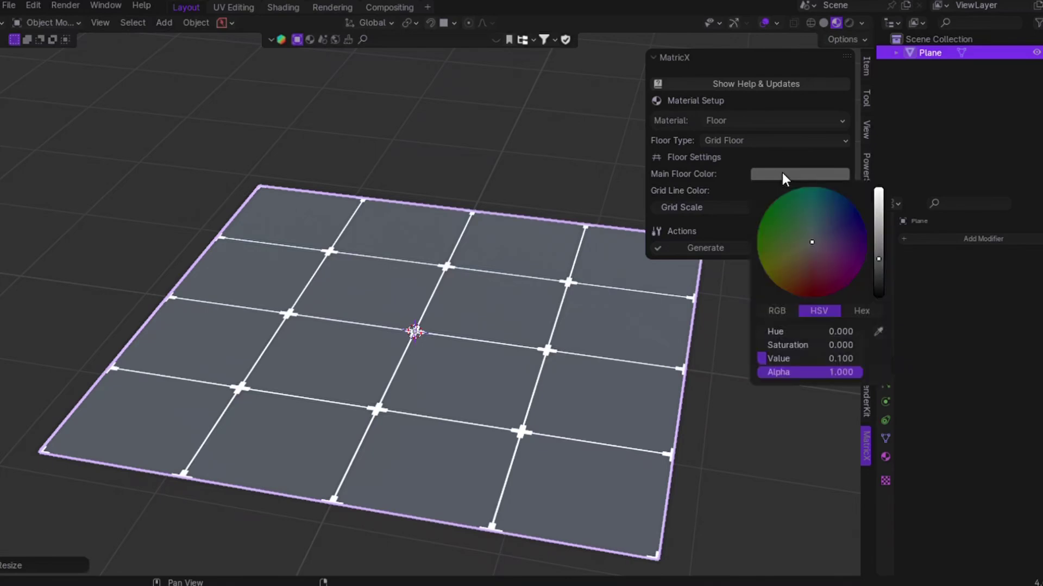
left_click_drag(879, 259, 879, 219)
left_click_drag(781, 259, 762, 266)
left_click(759, 191)
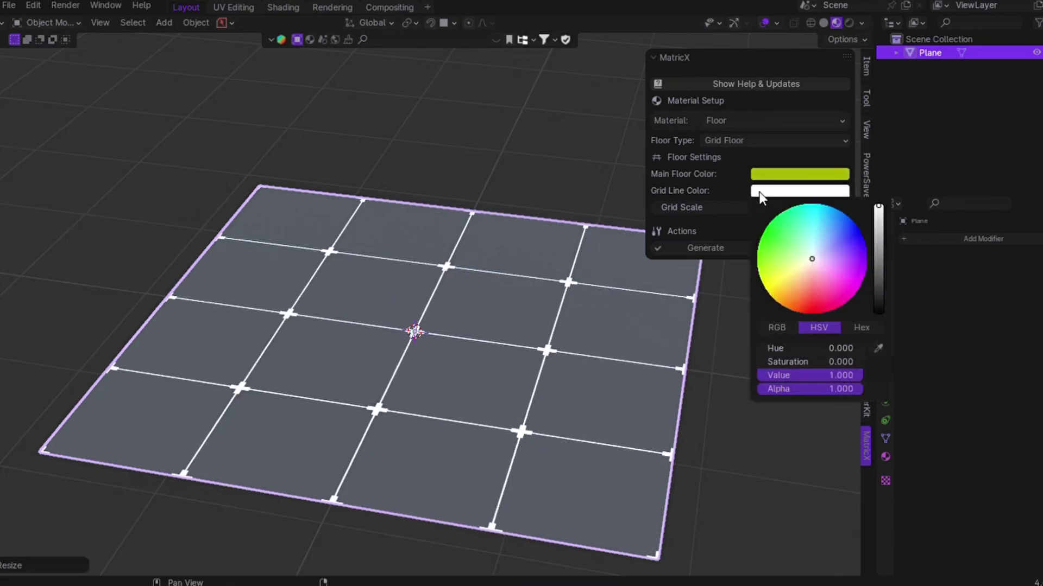
left_click(882, 296)
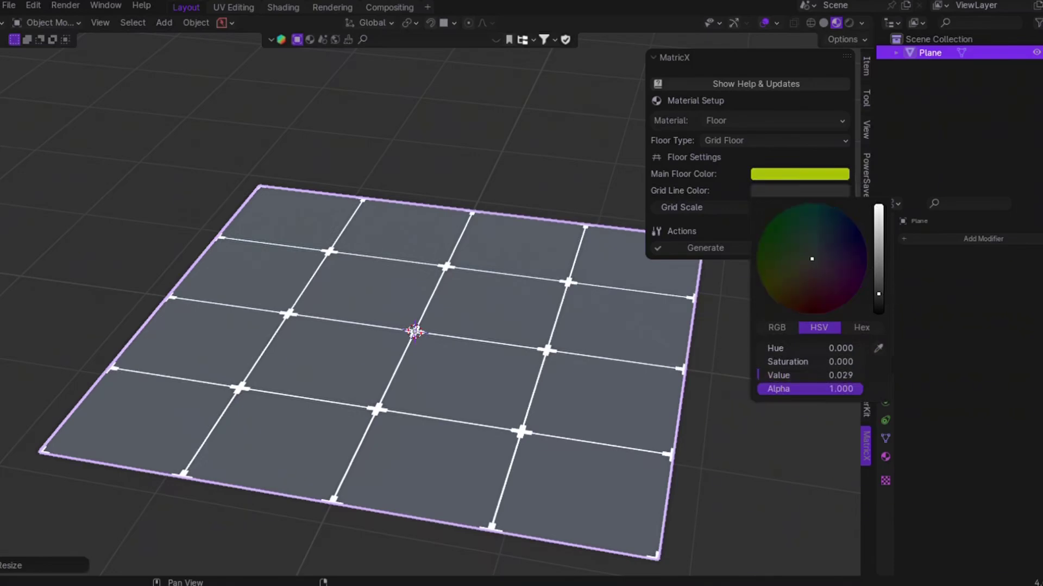
left_click(697, 248)
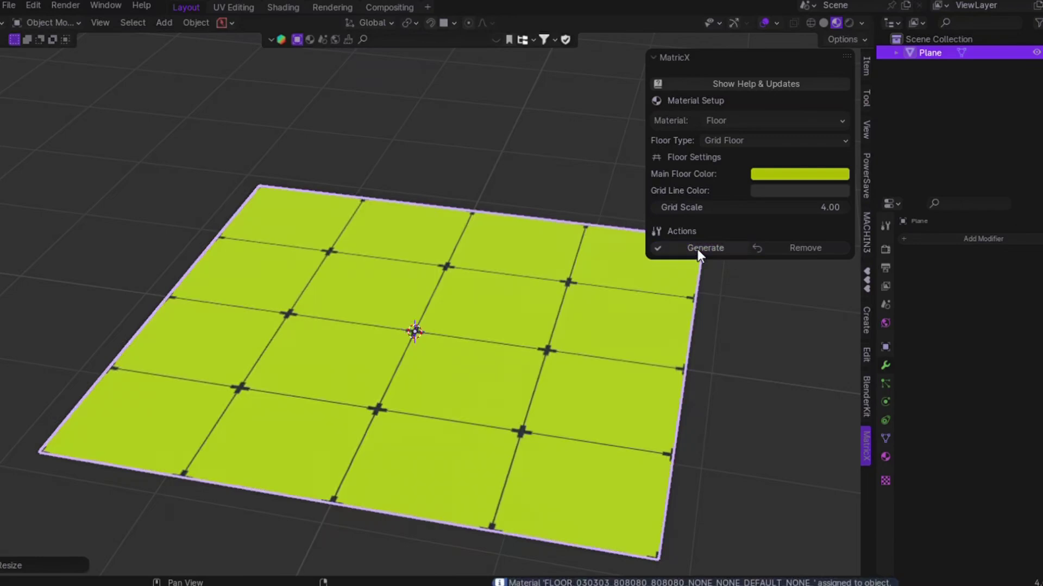
- Darken the main floor color to a value of about 0.26, regenerate the floor material and deselect the plane
scroll(683, 360, "down", 1)
middle_click_drag(683, 361, 649, 349)
left_click(774, 174)
left_click(872, 227)
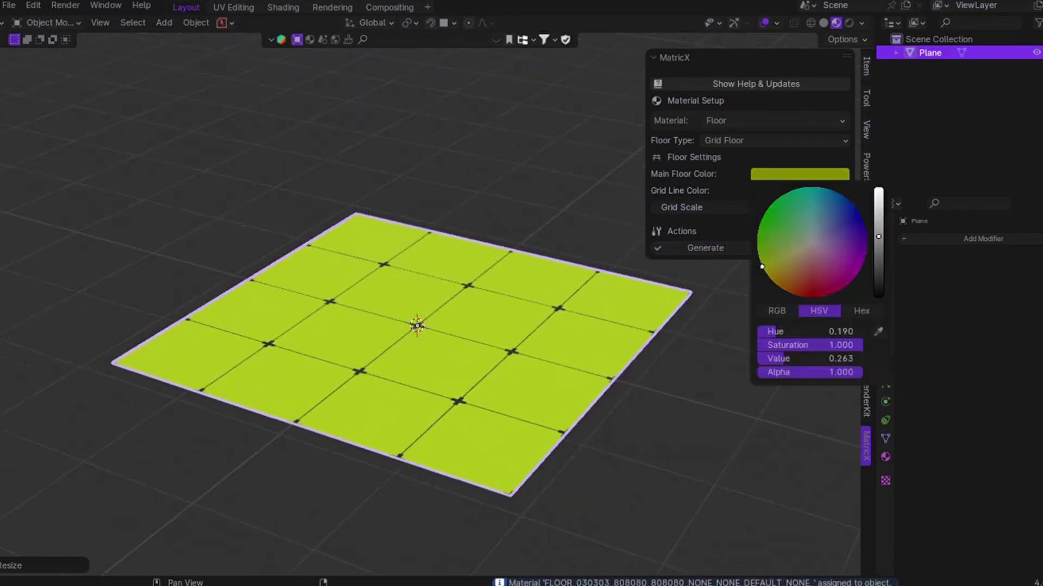
left_click(718, 247)
left_click(703, 422)
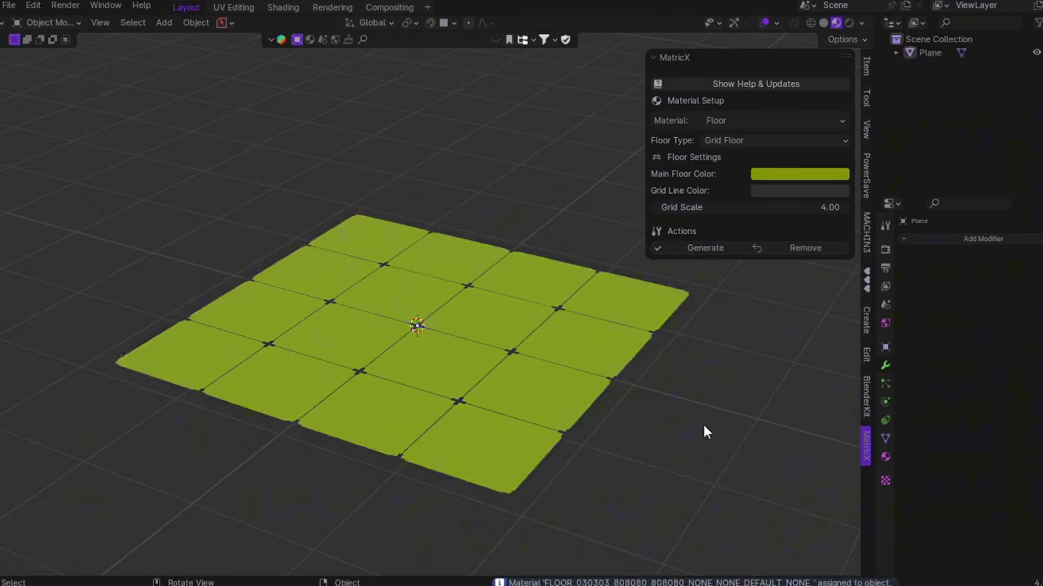
- Try stretching the plane along the global X axis to test the grid floor, and undo the stretch
left_click(541, 413)
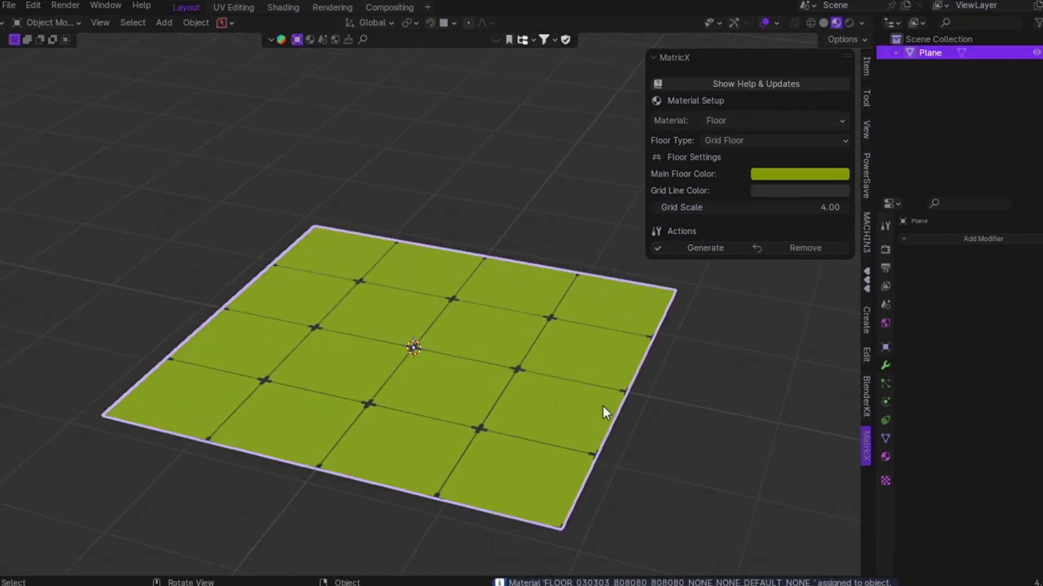
key("s")
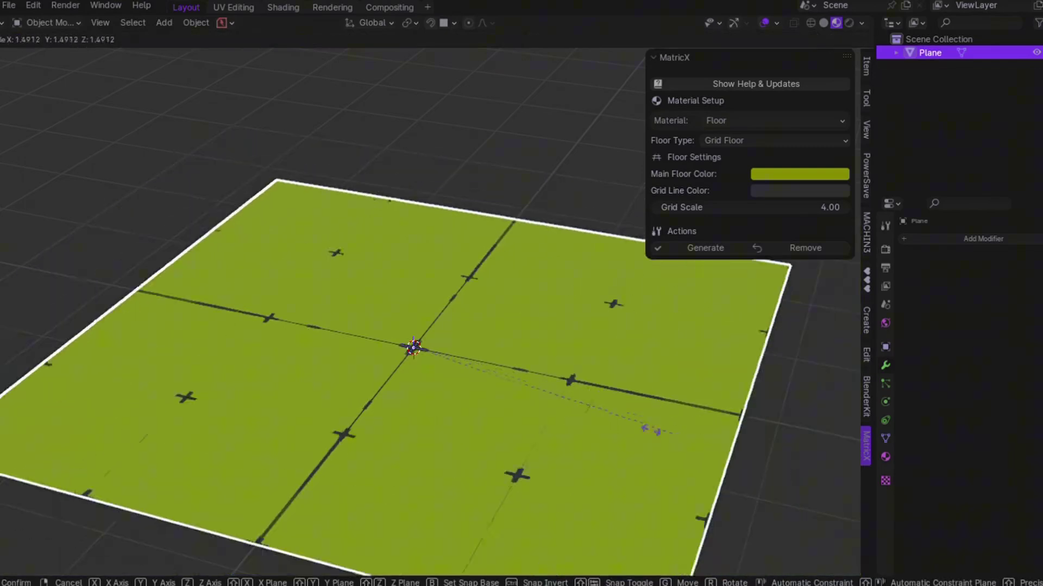
key("x")
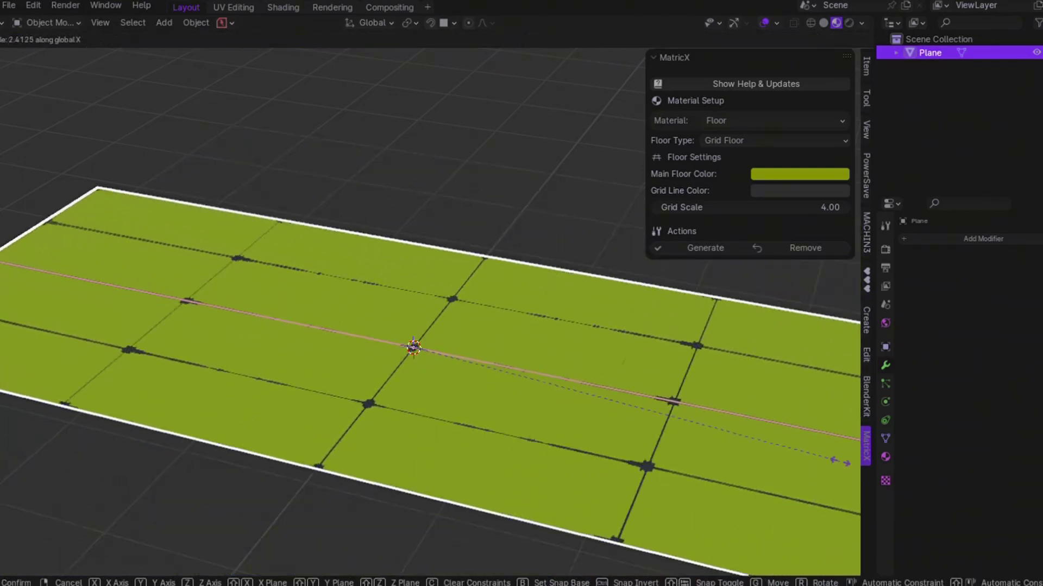
left_click(155, 490)
scroll(528, 376, "down", 1)
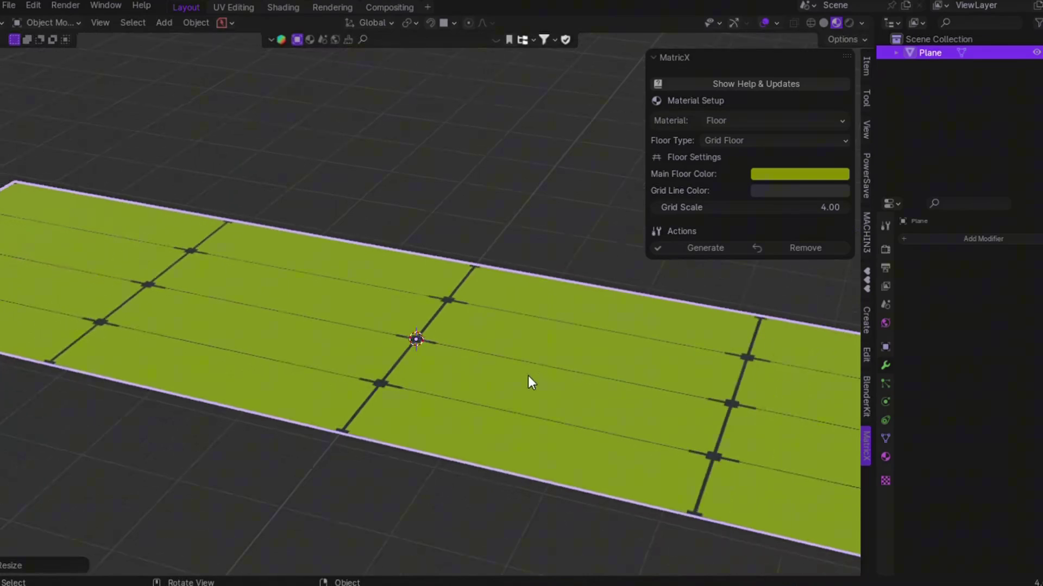
middle_click_drag(528, 376, 474, 349)
scroll(473, 348, "down", 2)
key("ctrl+z")
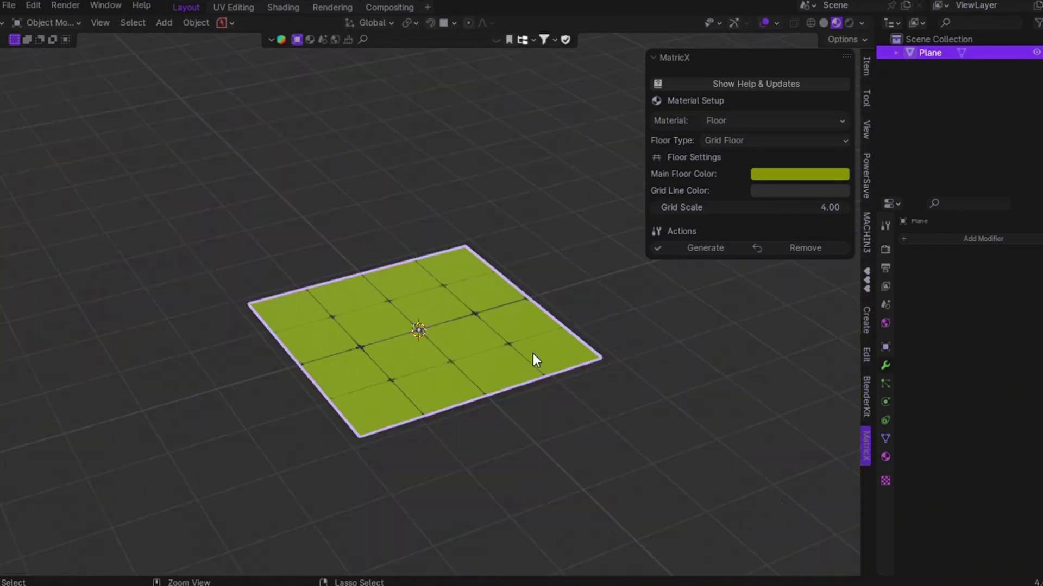
- Scale the floor plane up uniformly to well over twice its size and set the Grid Scale to 11.26
key("s")
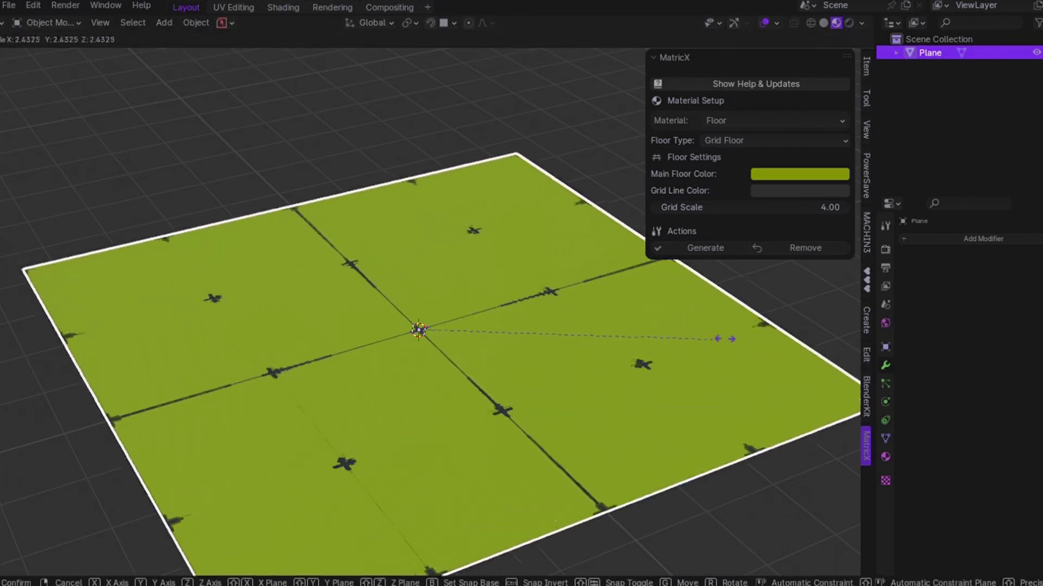
left_click(850, 326)
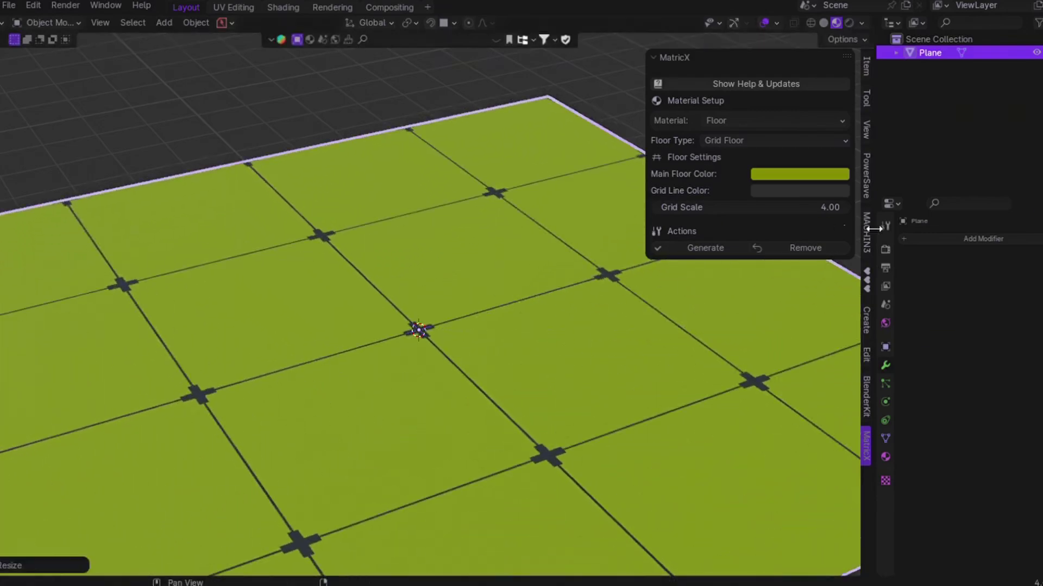
left_click_drag(723, 207, 803, 207)
scroll(438, 431, "down", 1)
middle_click_drag(438, 431, 412, 437)
- Switch the floor type to Static Backdrop with a dark gray color of value 0.040, generate it and deselect the plane
left_click(737, 141)
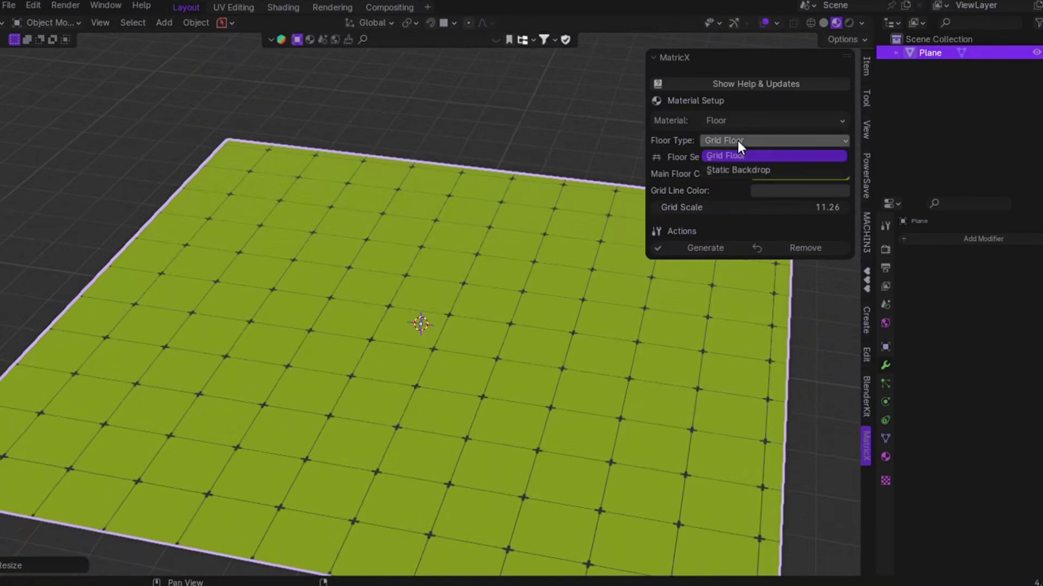
left_click(741, 170)
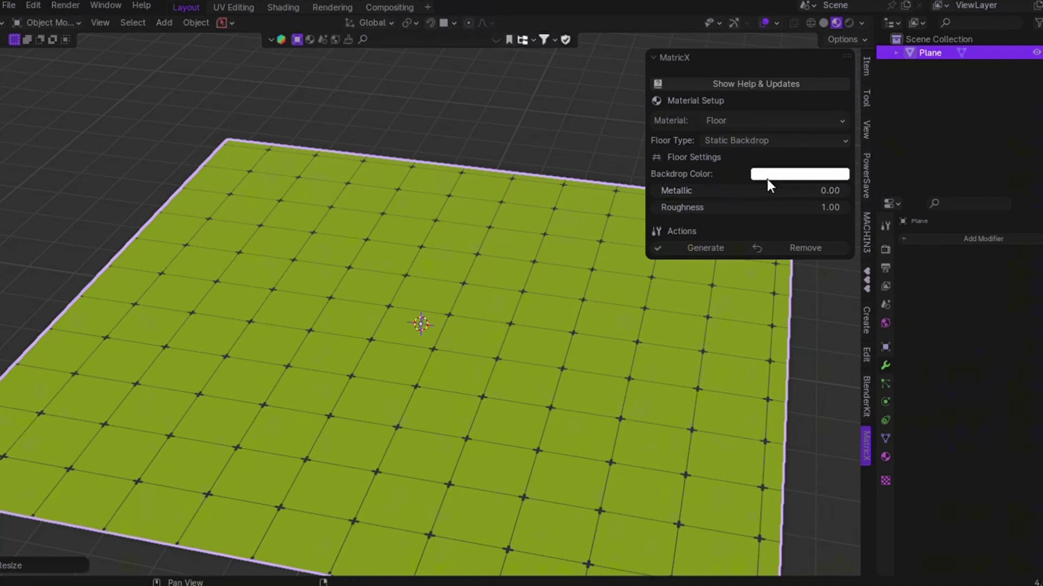
left_click(767, 174)
left_click(878, 263)
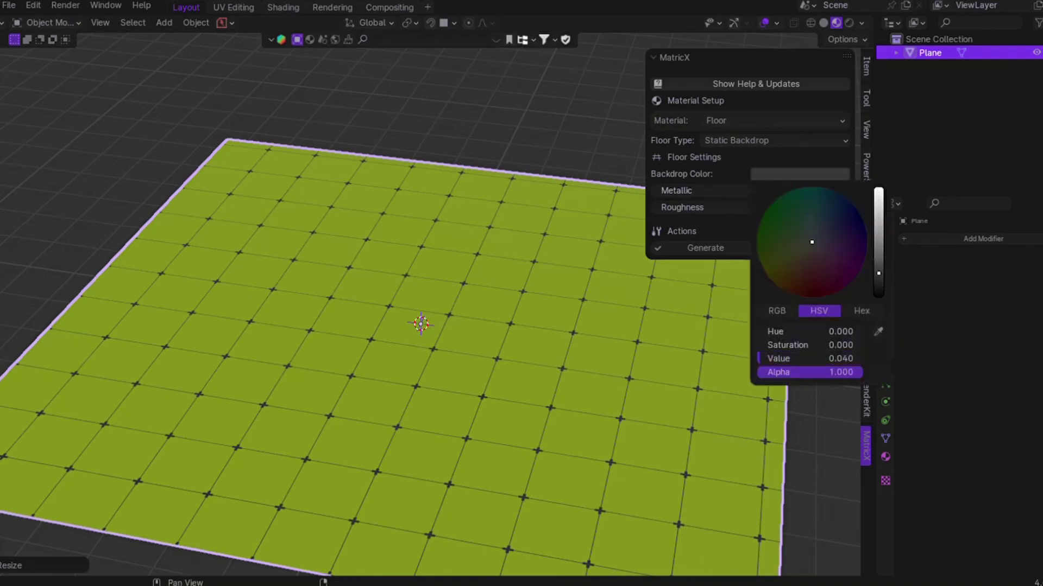
left_click(703, 242)
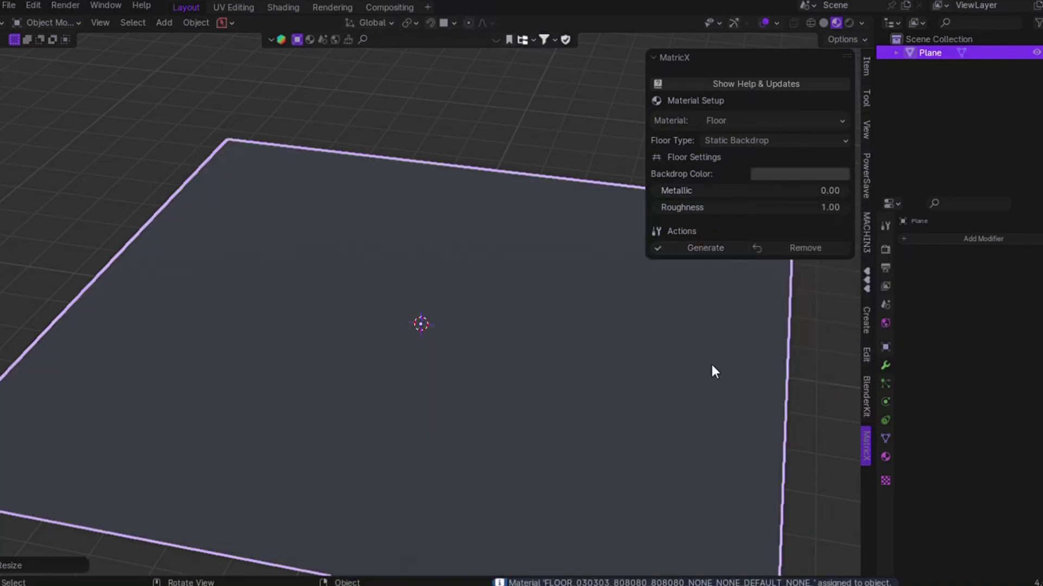
middle_click_drag(712, 365, 712, 365)
left_click(807, 412)
- Raise the static backdrop's Metallic, lower its Roughness, and open the backdrop color for editing
scroll(808, 413, "up", 3)
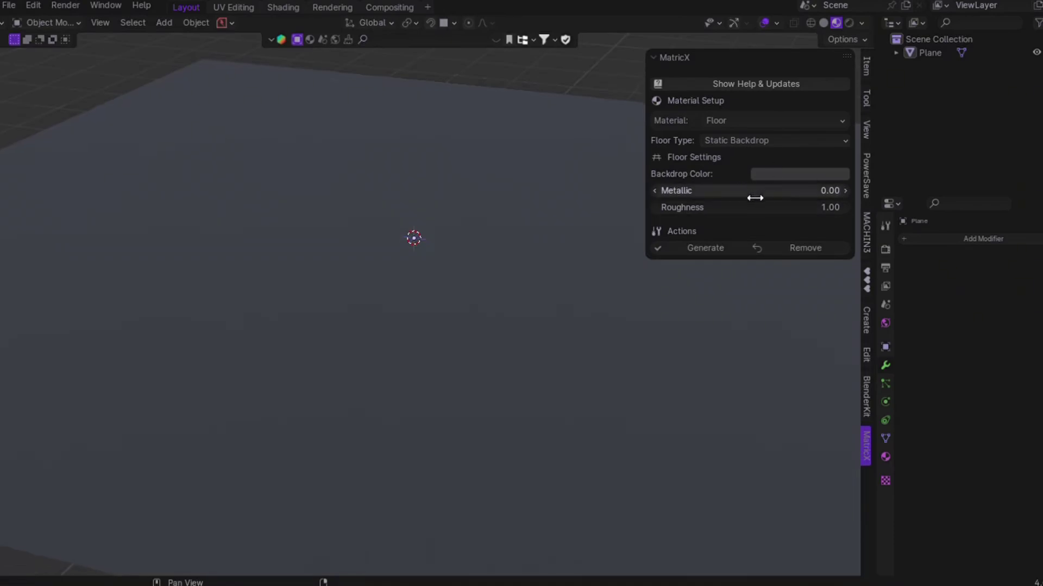
left_click_drag(753, 197, 815, 197)
left_click_drag(719, 206, 636, 207)
middle_click_drag(483, 402, 483, 401)
left_click(814, 174)
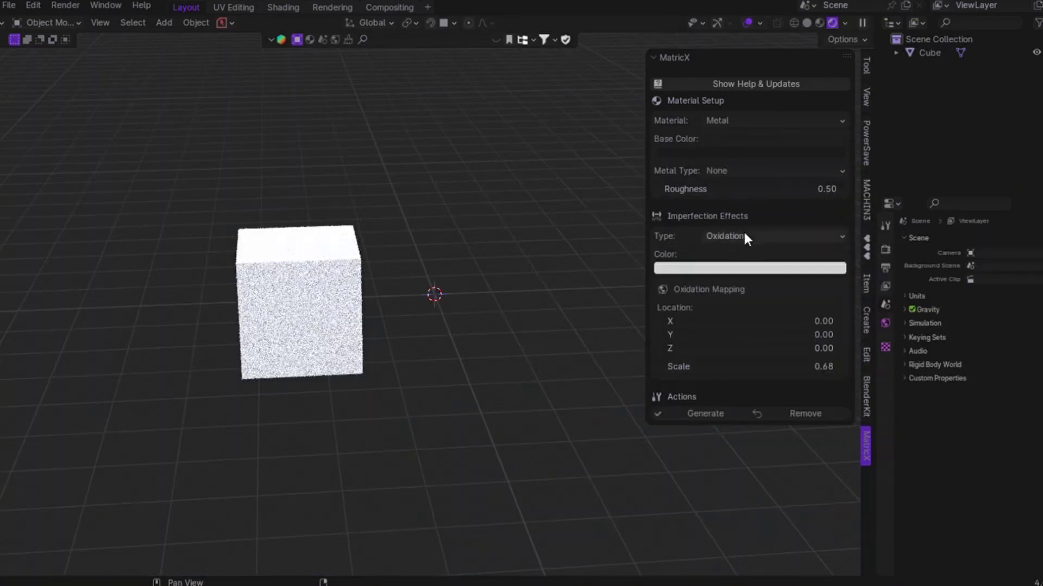
- Set the metal's imperfection type to Edge Wear with a near-black wear color of value 0.009
left_click(745, 235)
left_click(743, 266)
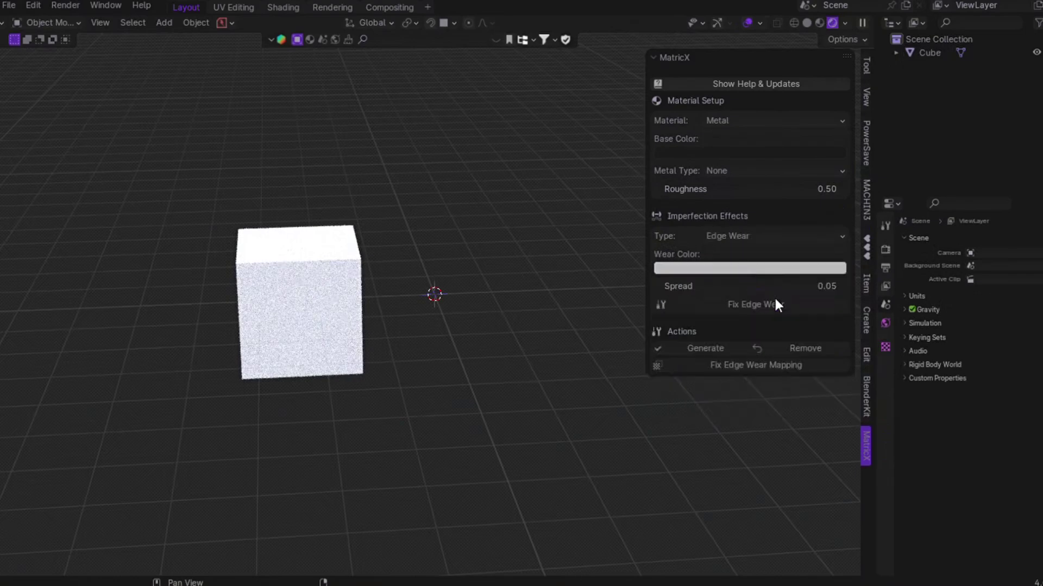
left_click(726, 268)
left_click(782, 170)
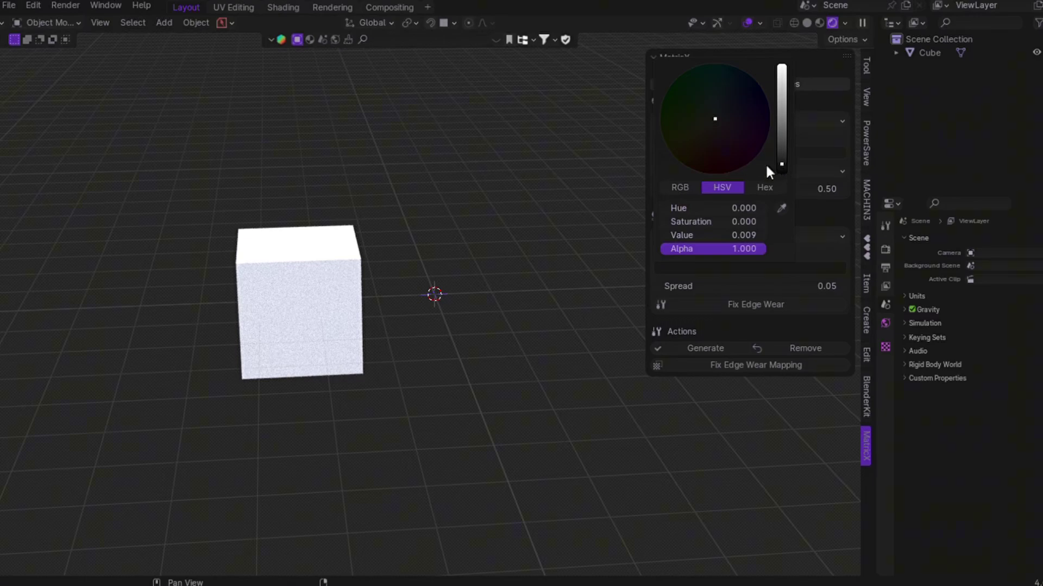
- Brighten the cube's metal base color to light gray, generate the edge wear material and deselect the cube
left_click(249, 321)
left_click(712, 154)
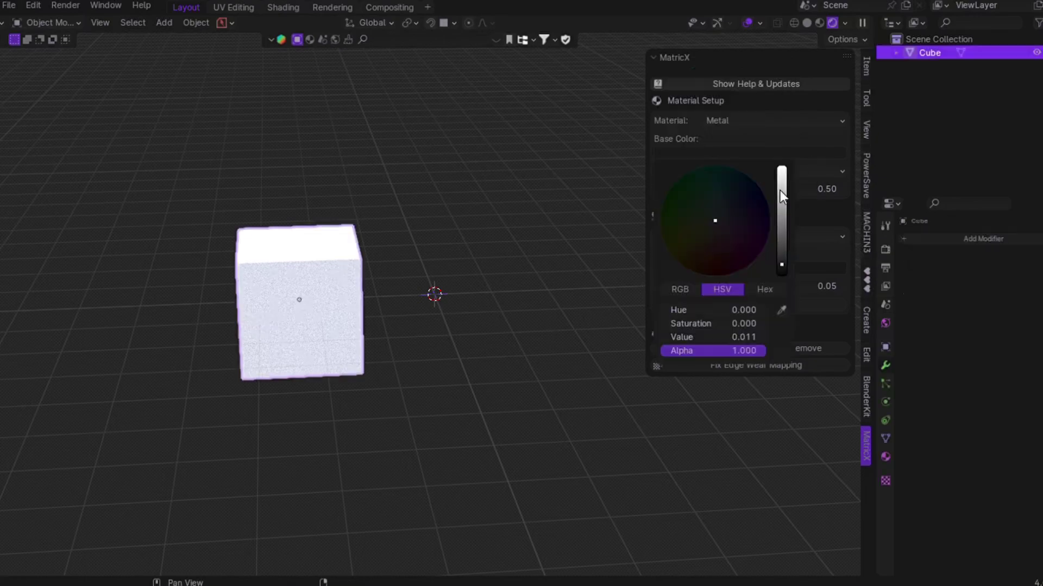
left_click(780, 187)
left_click(679, 345)
left_click(404, 393)
- Duplicate the cube about 2.3 m along the global X axis and set the shared edge wear Spread to 0.50
left_click(302, 278)
key("shift+d")
key("x")
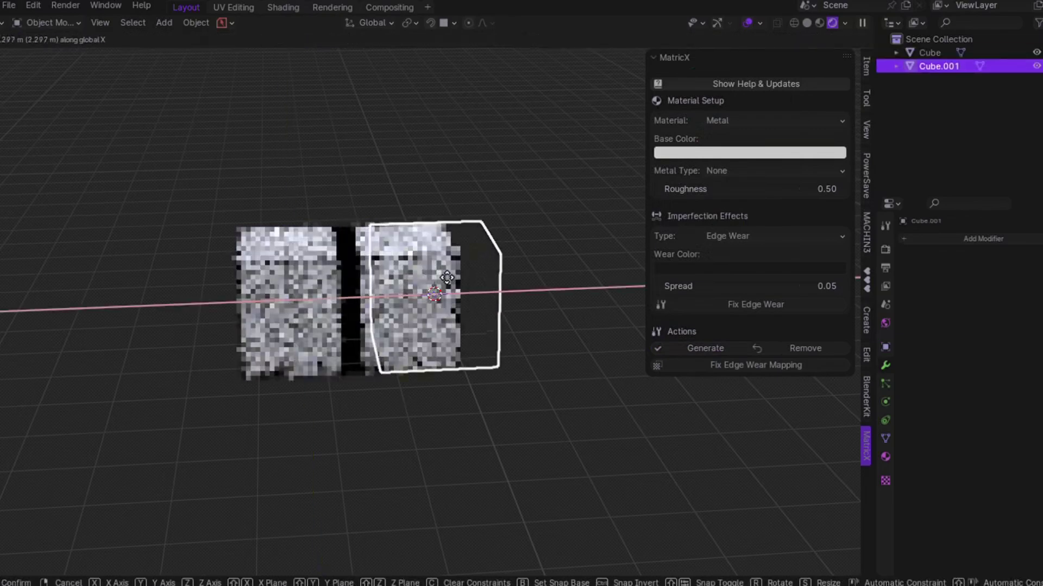
left_click(459, 277)
left_click(399, 442)
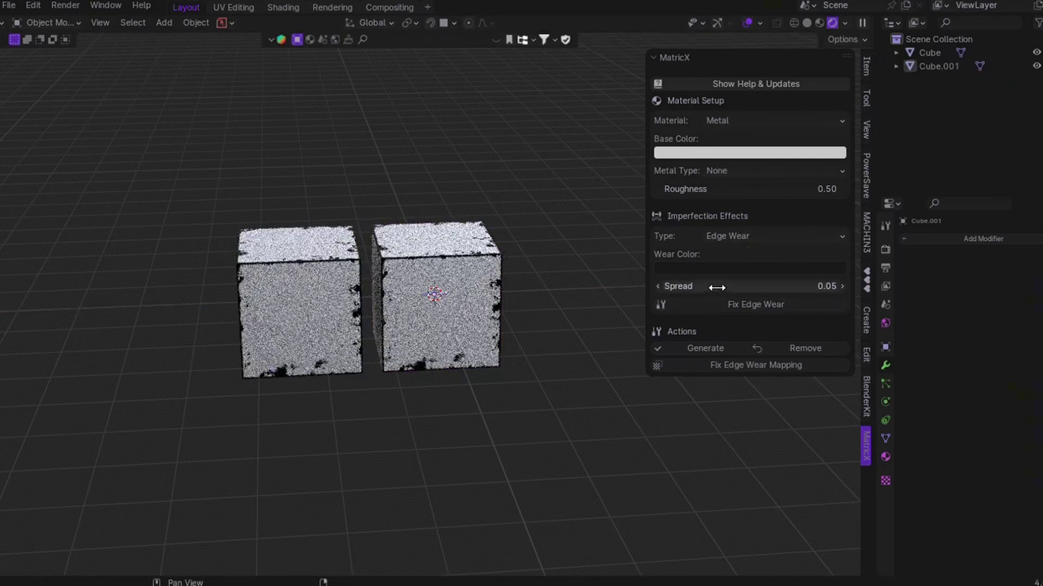
left_click_drag(682, 286, 713, 288)
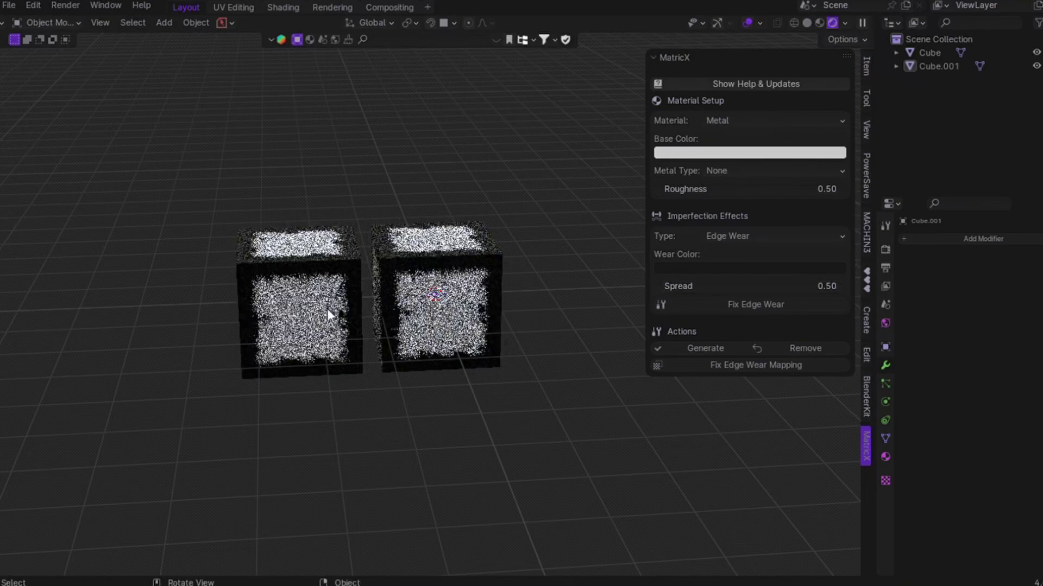
- Make the duplicate cube's material single-user, reduce its edge wear Spread to 0.00 and deselect it
left_click(491, 289)
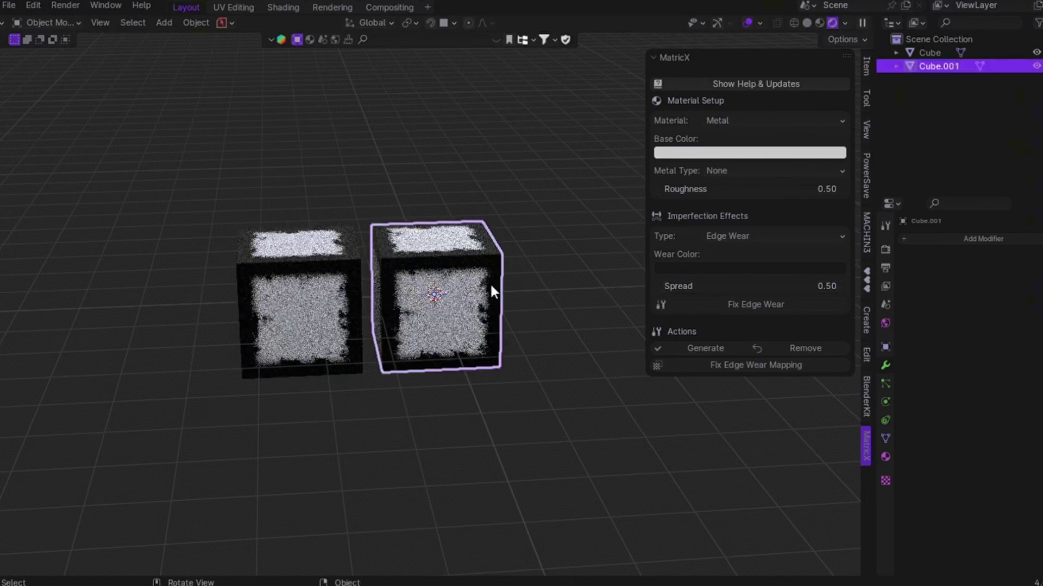
left_click(885, 457)
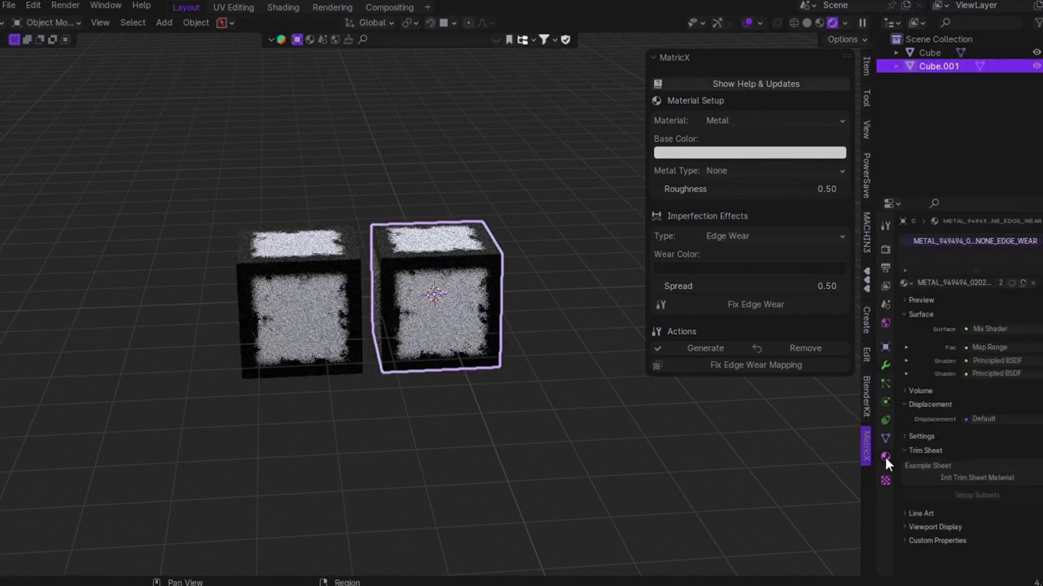
left_click(1000, 283)
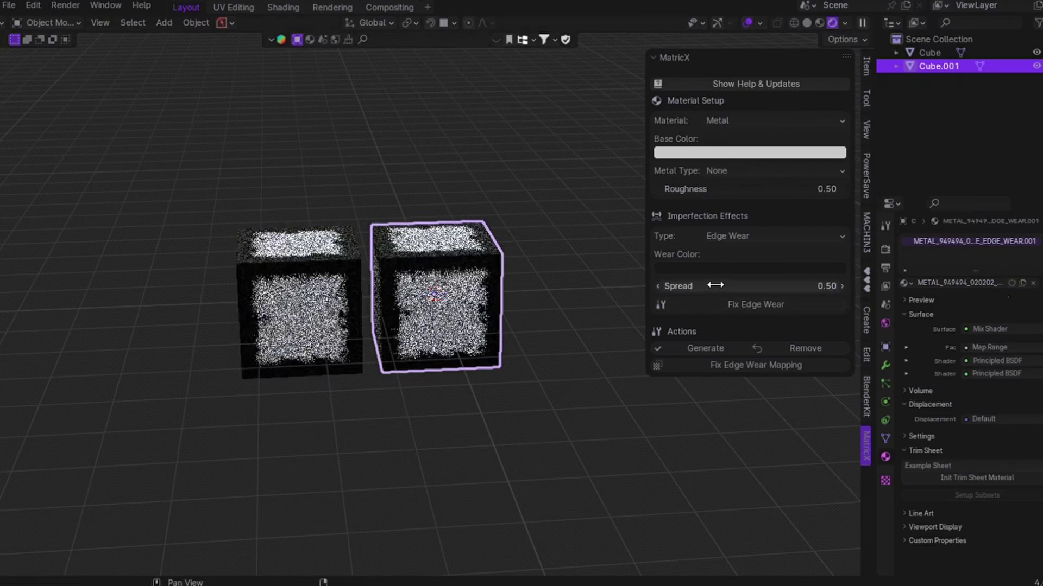
left_click_drag(755, 286, 715, 285)
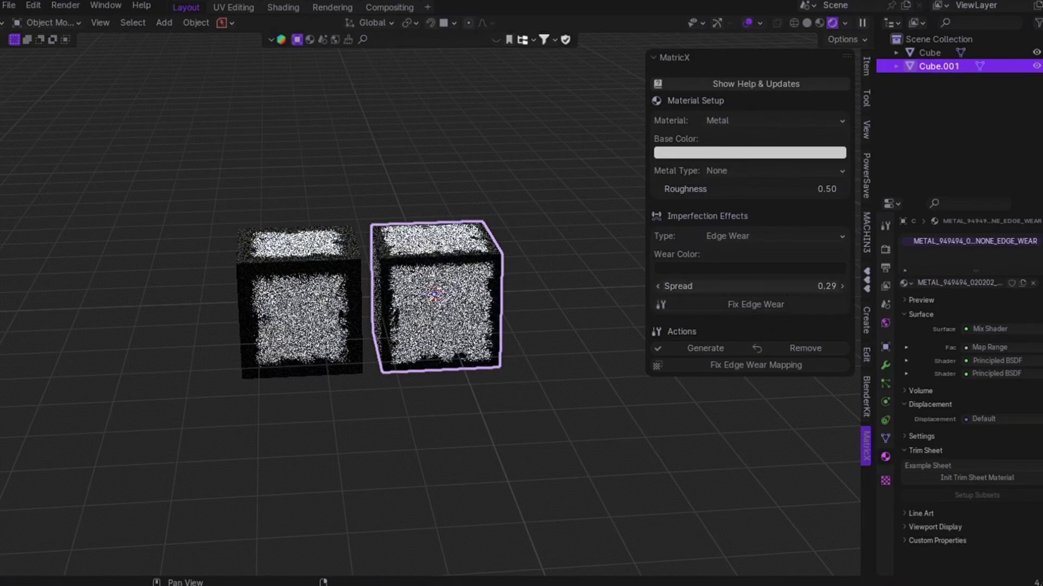
left_click_drag(793, 291, 711, 291)
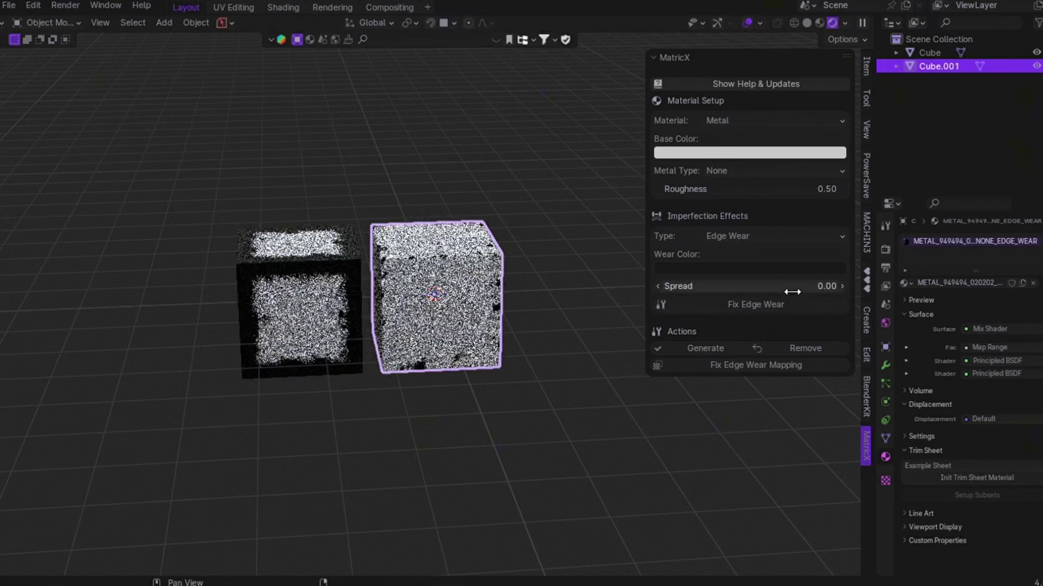
left_click(513, 433)
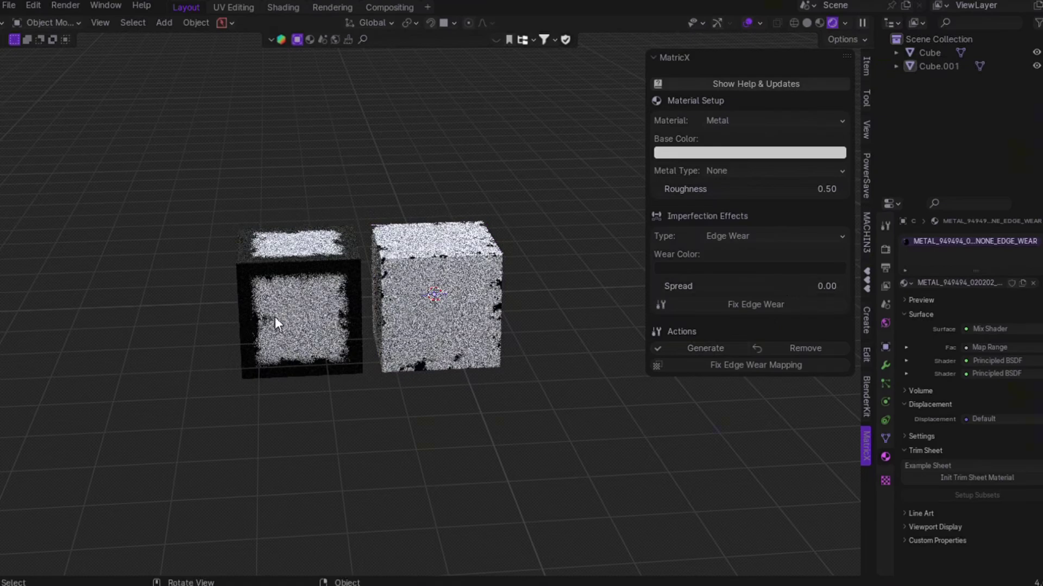
- Switch the metal's imperfection type to Rust and generate the material
left_click(755, 234)
left_click(724, 308)
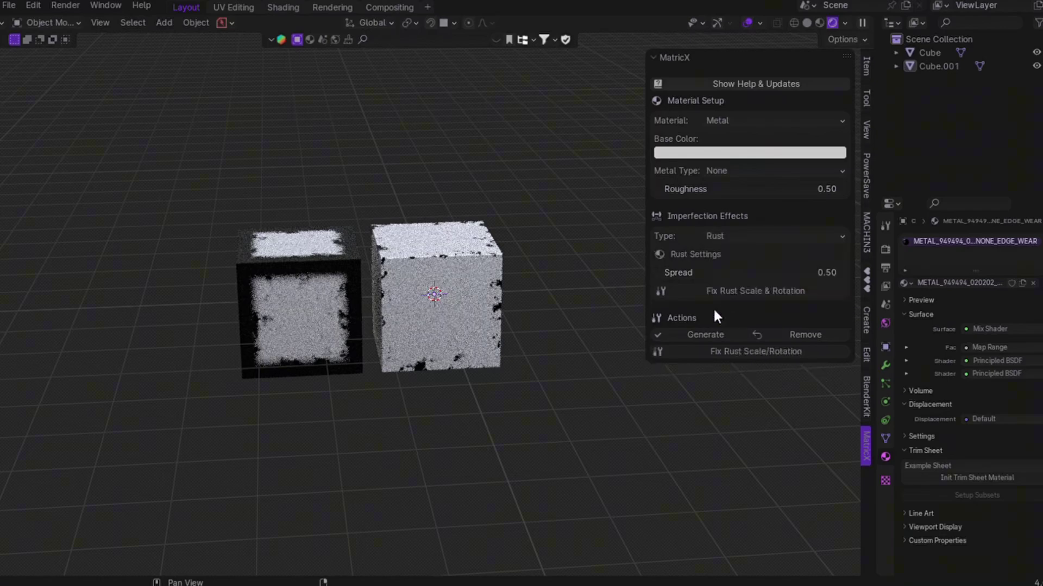
left_click(694, 335)
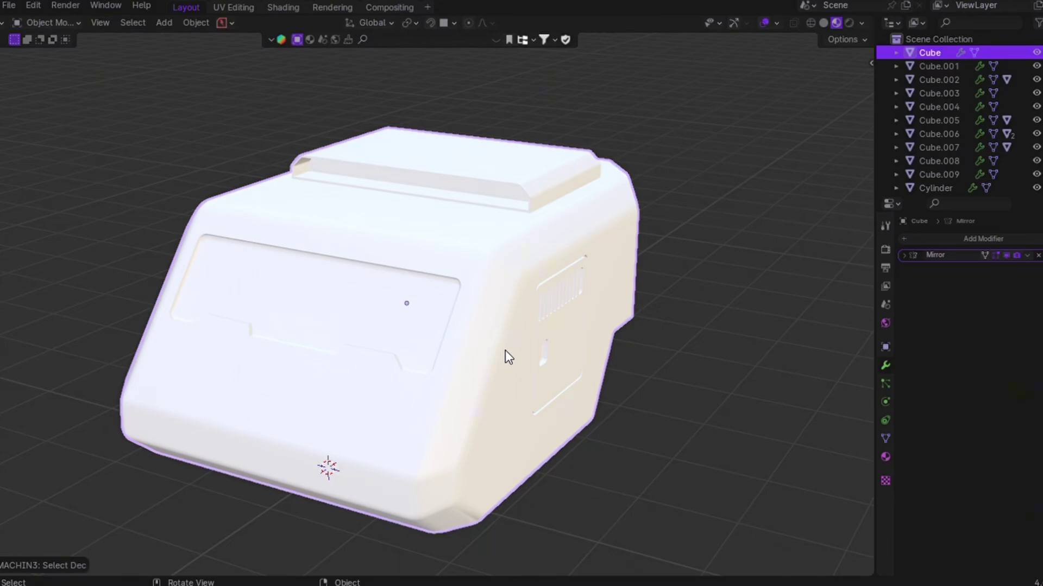
- Set the hull's Metal base color to dark green with hue 0.322, saturation 0.751 and value 0.054, and show it as hex
key("n")
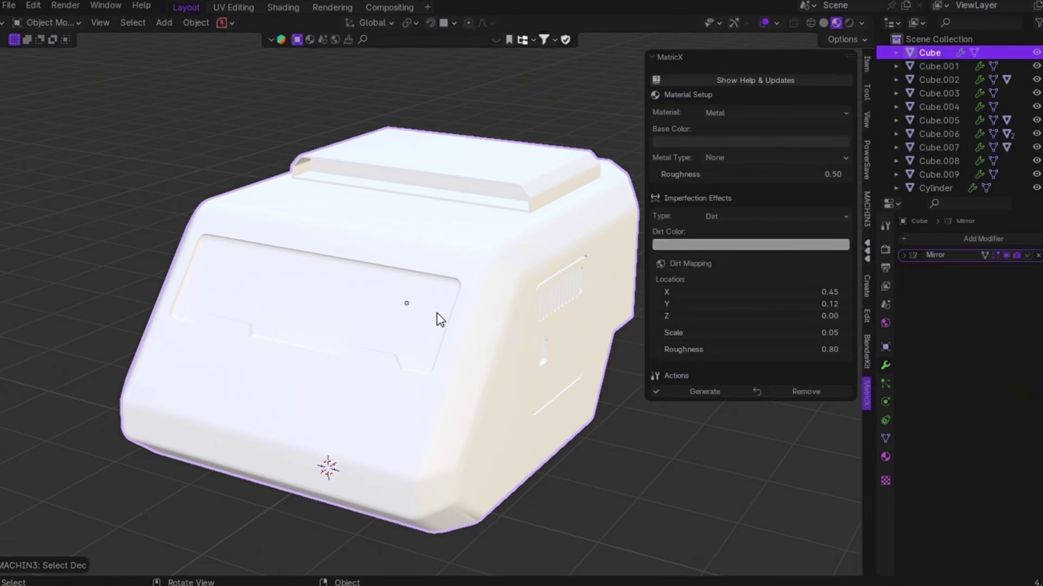
scroll(439, 319, "down", 3)
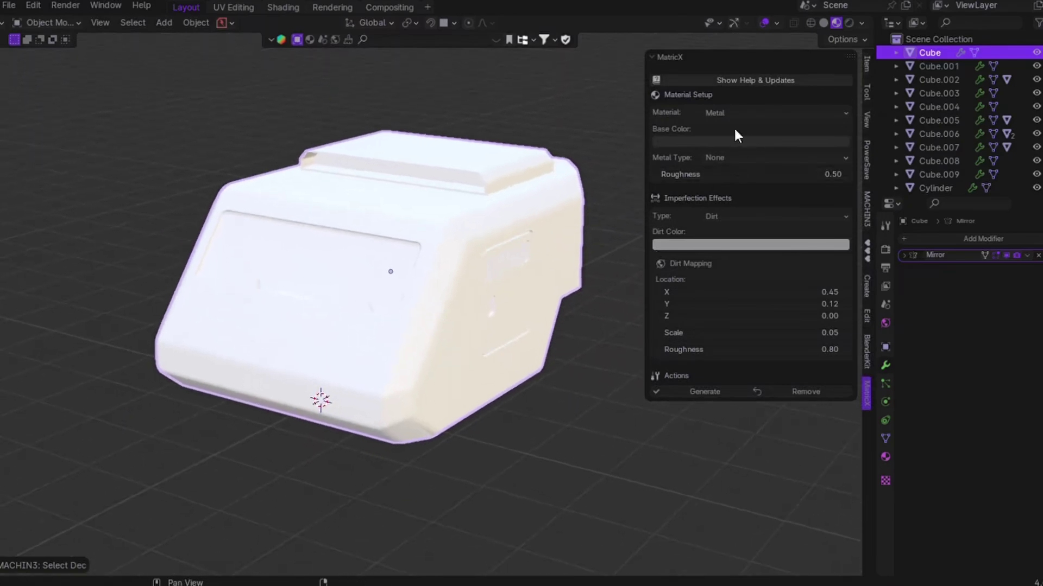
left_click(717, 112)
left_click(699, 142)
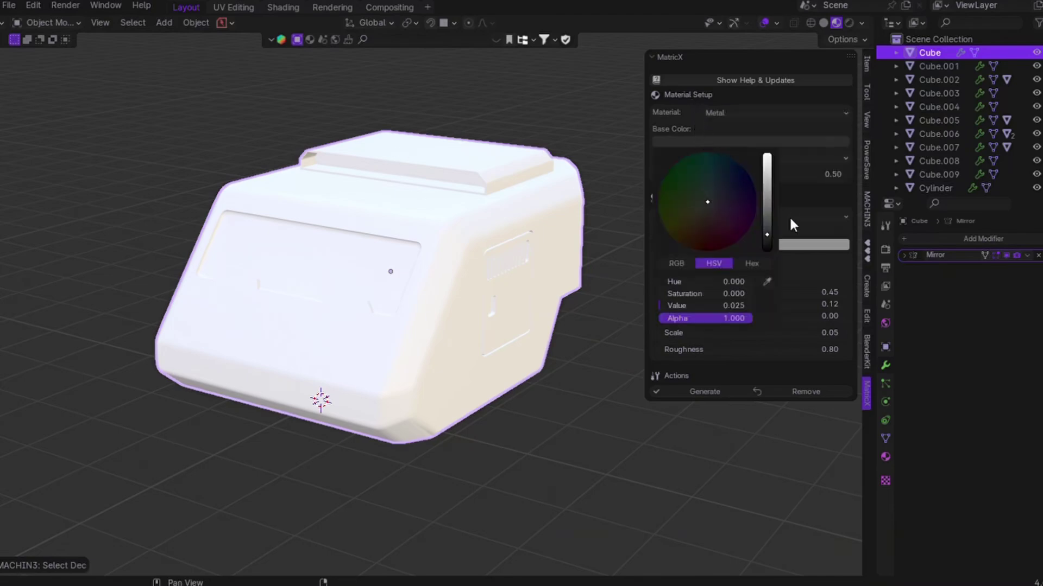
left_click(768, 236)
left_click_drag(707, 202, 692, 196)
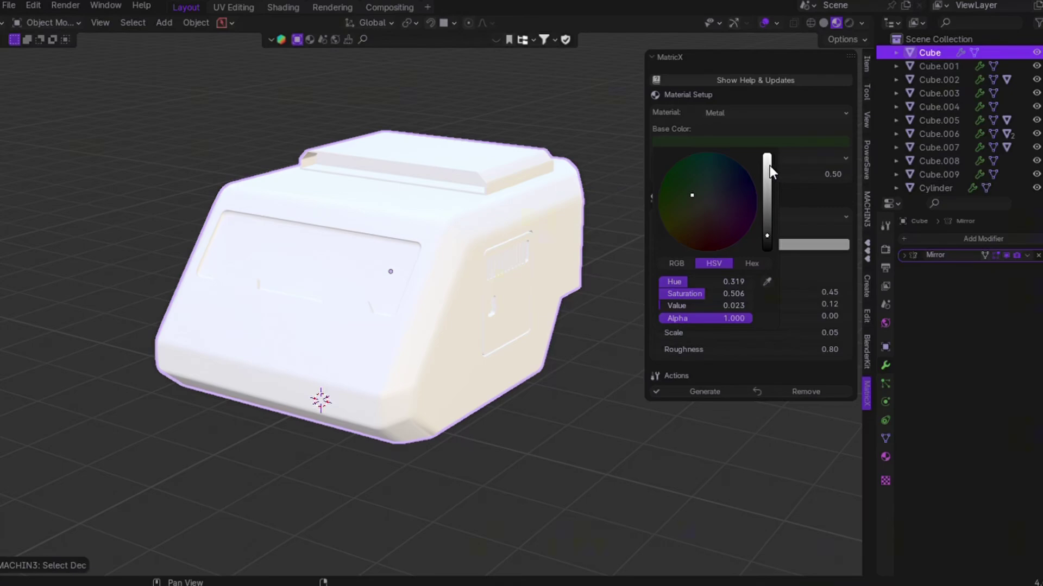
left_click_drag(768, 172, 771, 157)
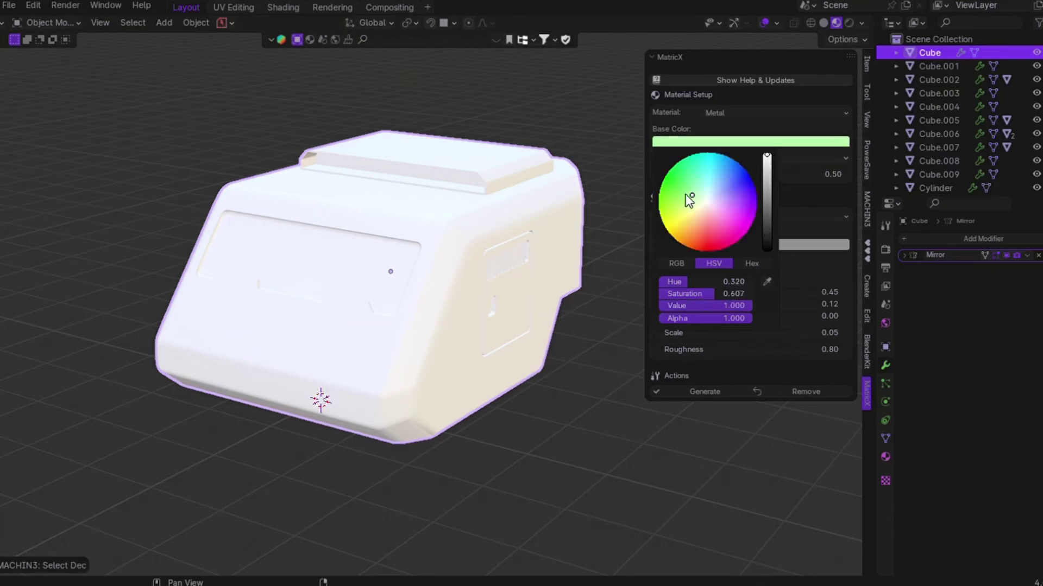
left_click_drag(687, 195, 662, 186)
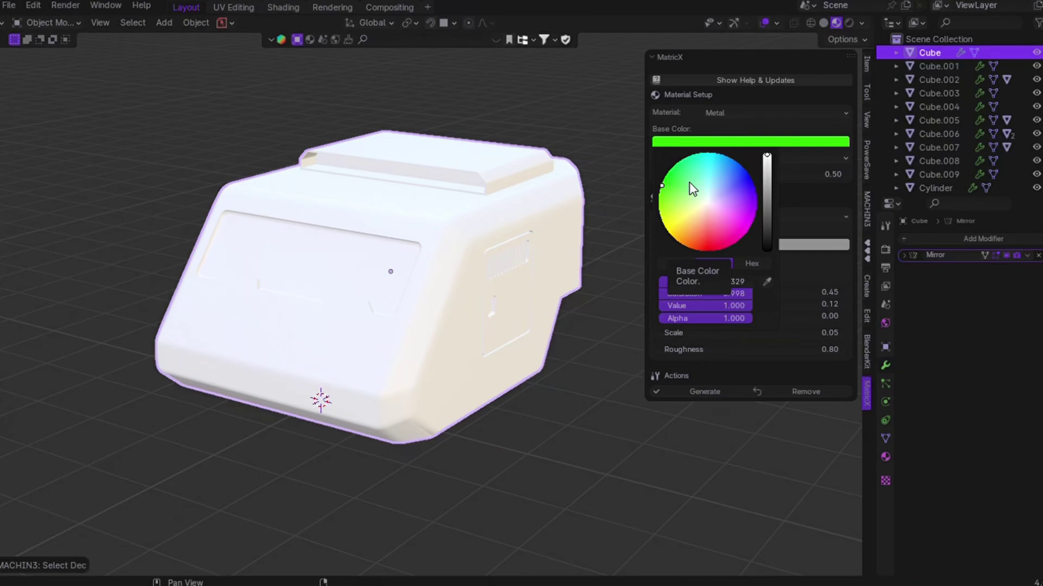
left_click_drag(767, 156, 766, 226)
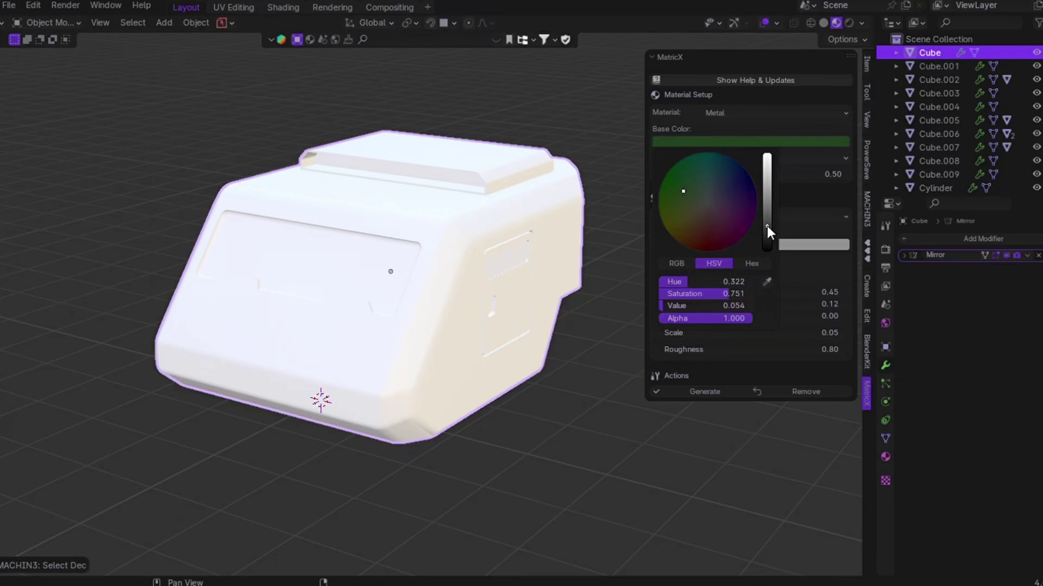
left_click(750, 264)
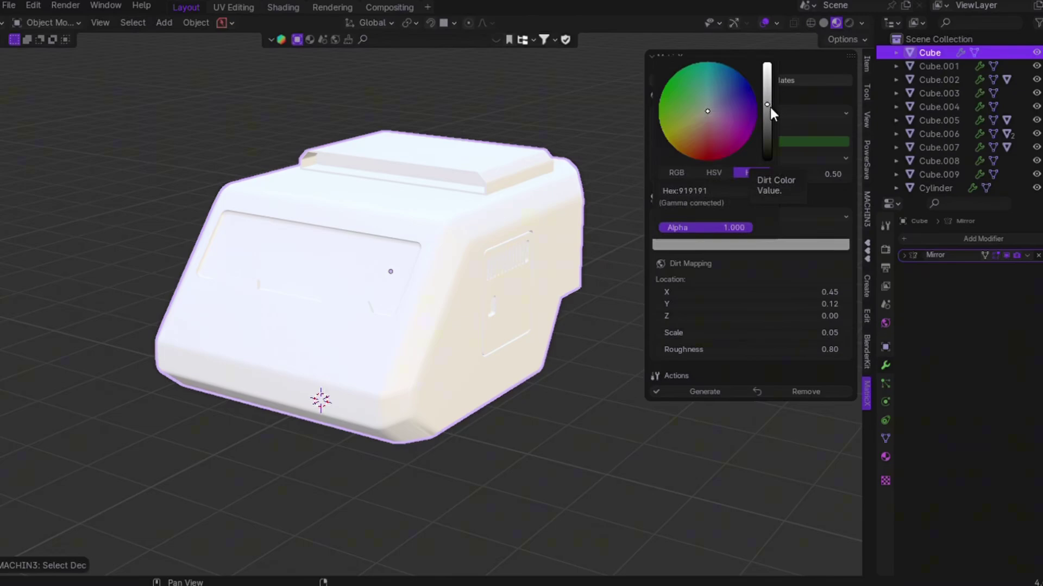
- Set the dirt color to near-white EFEFEF, generate the dirty metal on the hull and inspect its surface
left_click(766, 68)
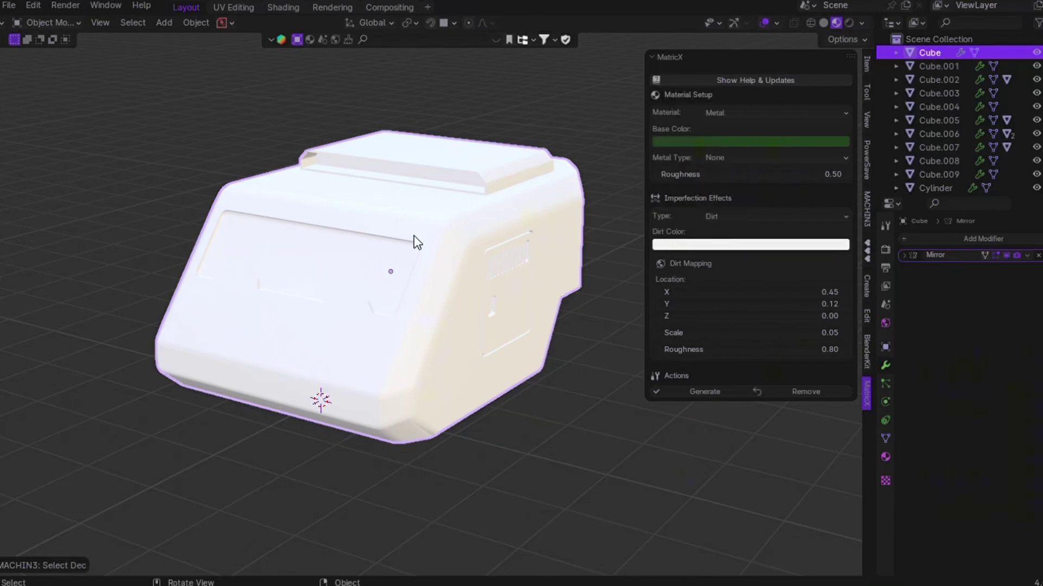
left_click(682, 391)
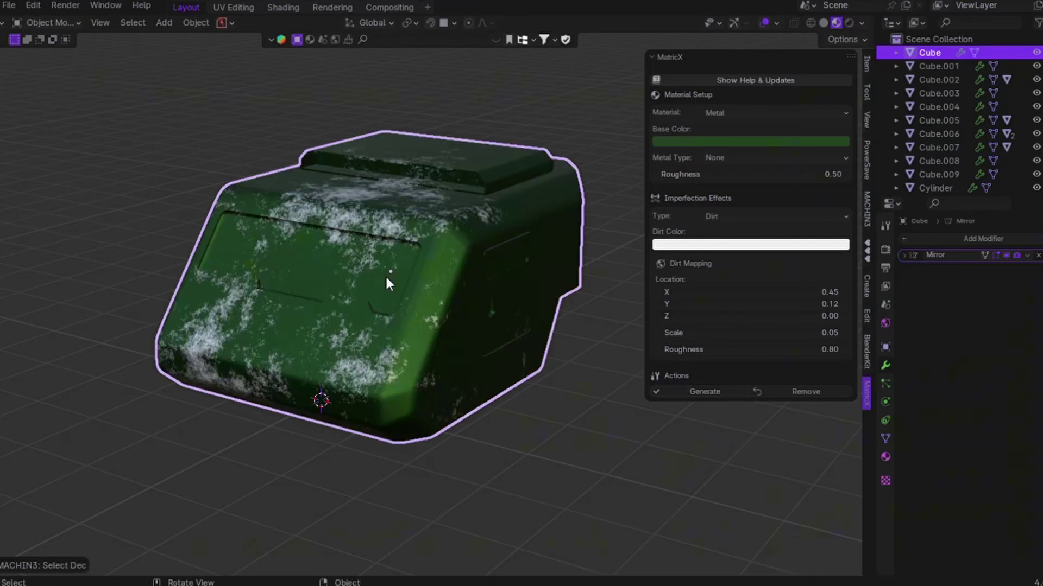
middle_click_drag(386, 277, 408, 251)
scroll(386, 277, "up", 4)
scroll(386, 282, "down", 5)
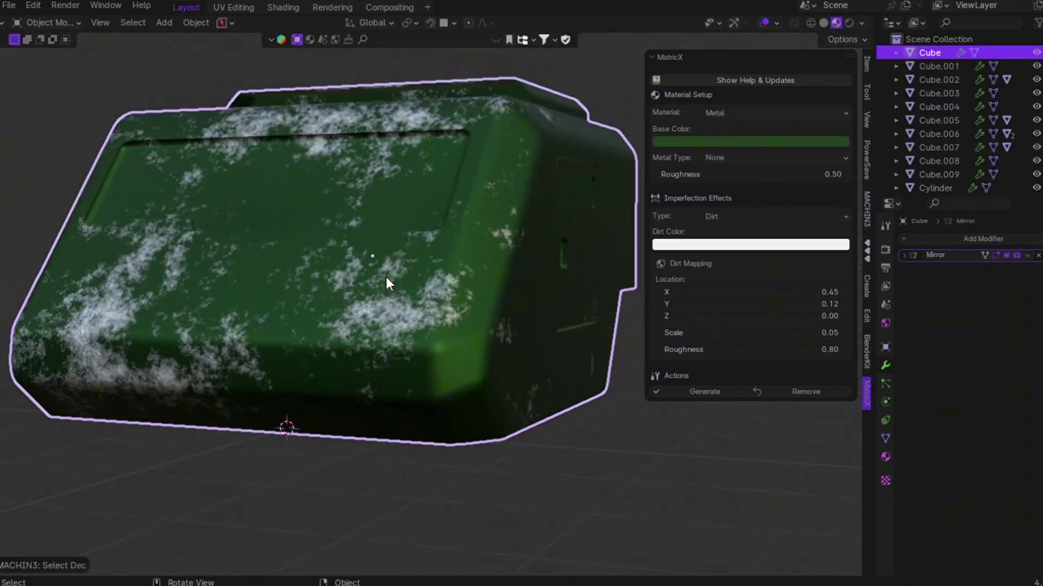
scroll(387, 282, "down", 2)
mouse_move(386, 278)
middle_mouse_down()
mouse_move(382, 299)
mouse_move(454, 293)
mouse_move(444, 302)
mouse_move(376, 294)
middle_mouse_up()
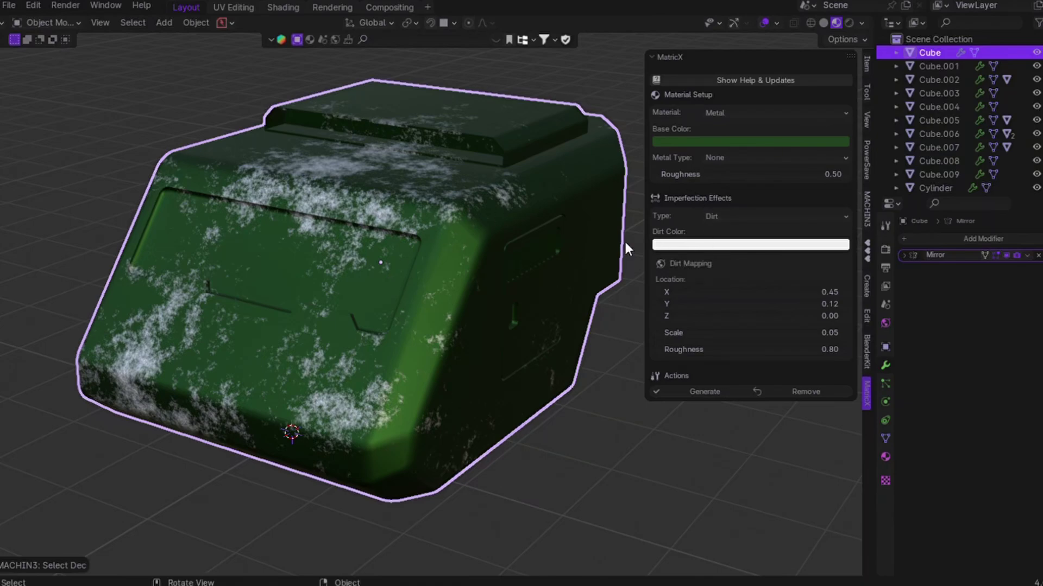
- Darken the dirt color to gray 585858 and regenerate the dirty metal on the hull
left_click(700, 245)
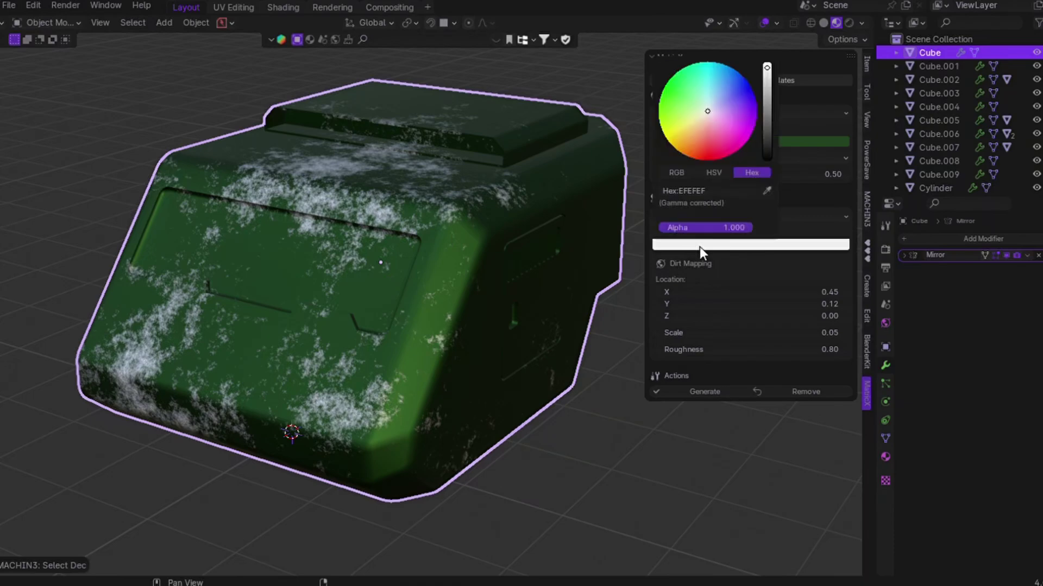
left_click(767, 93)
left_click_drag(767, 99, 767, 112)
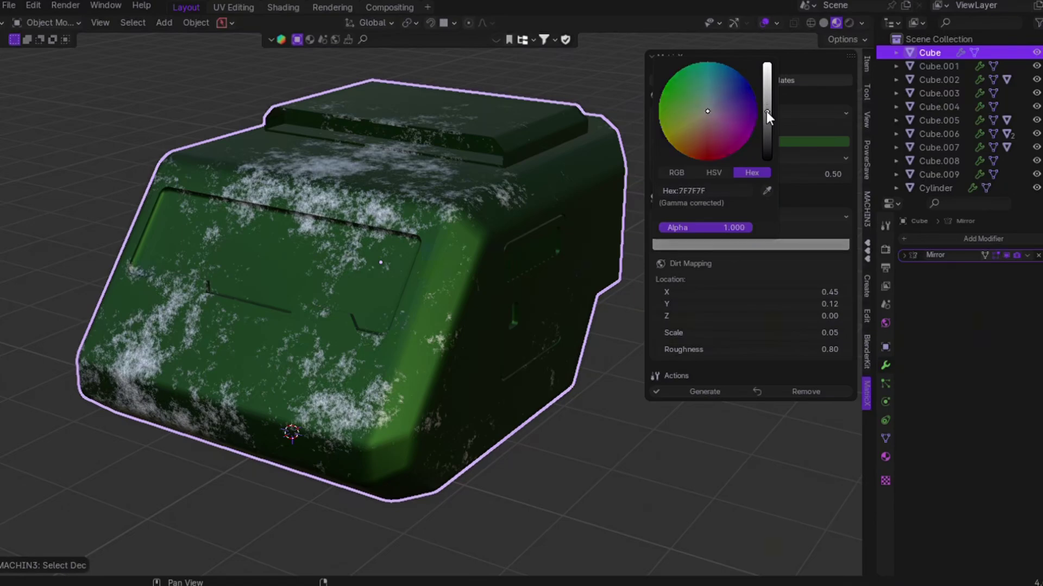
left_click(722, 243)
left_click_drag(767, 111, 767, 124)
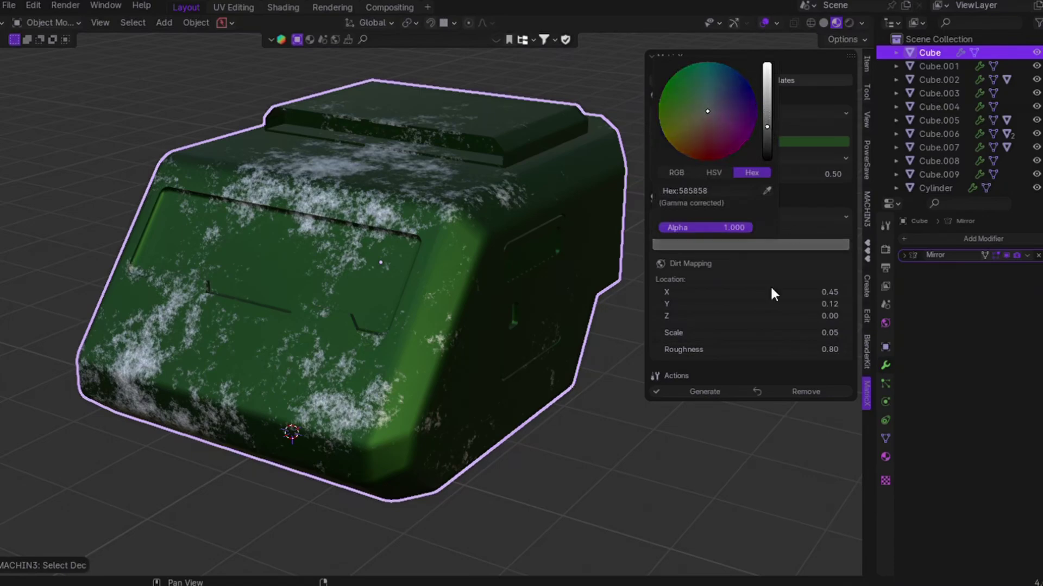
left_click(731, 390)
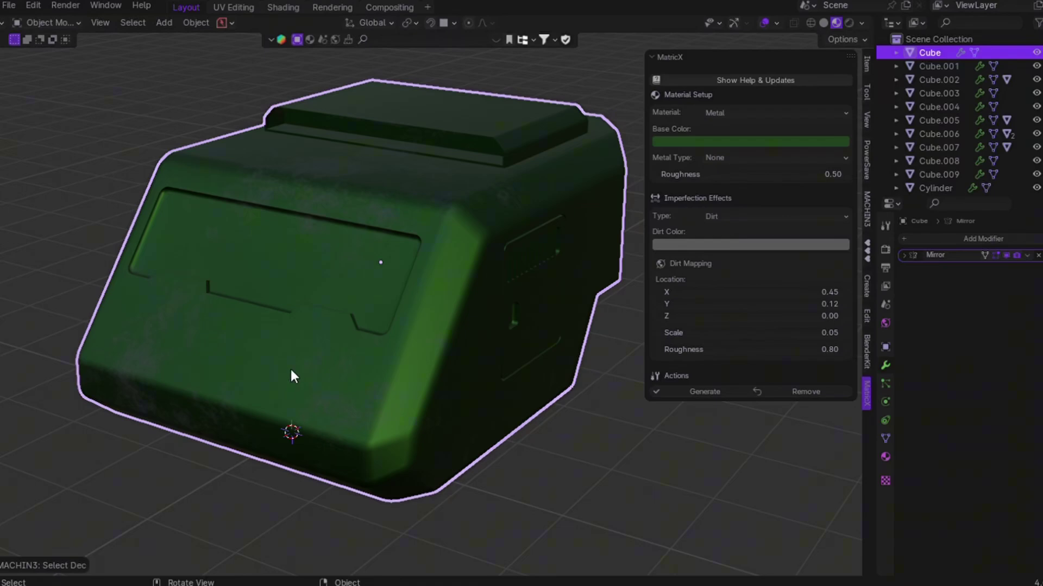
- Lighten the dirt color to gray 6A6A6A and generate the hull's material again
left_click(683, 243)
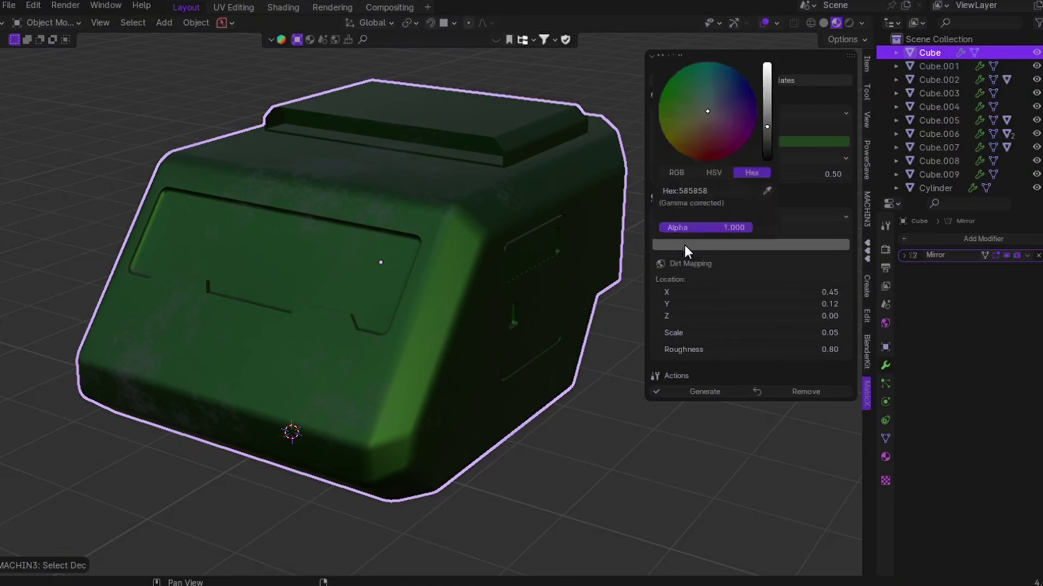
left_click(766, 123)
left_click_drag(767, 122, 766, 119)
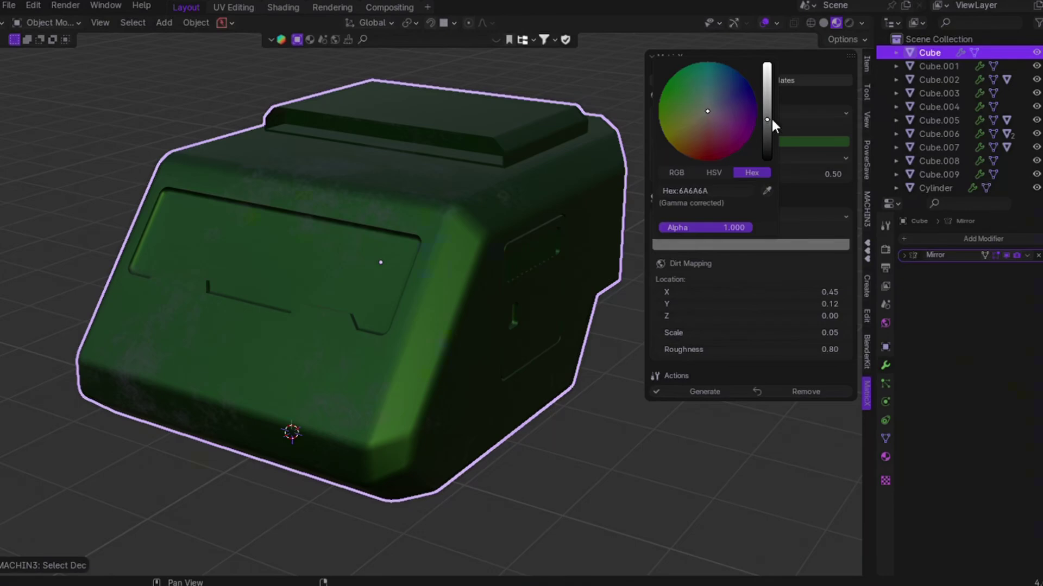
left_click(692, 386)
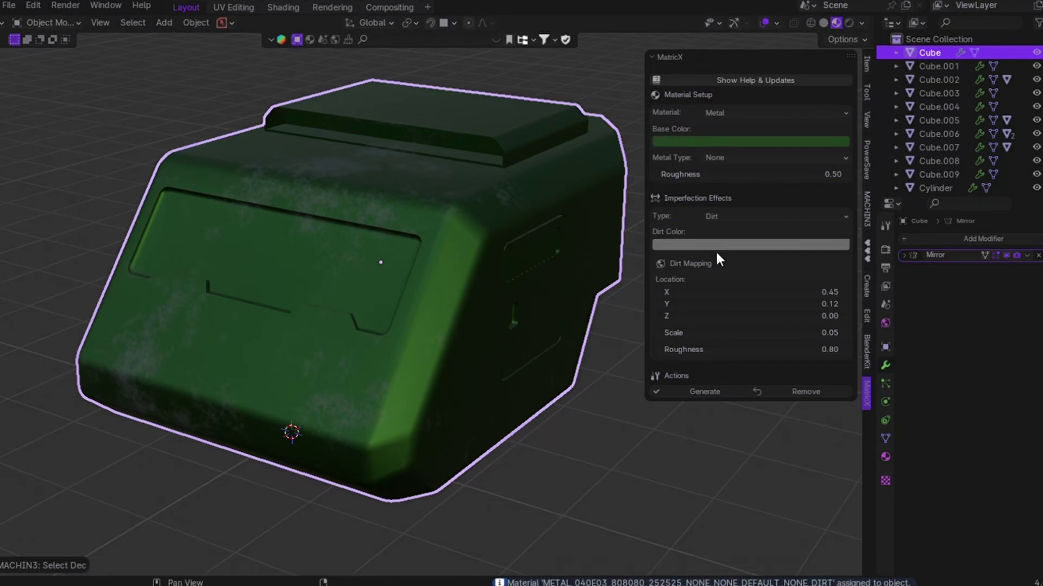
- Copy the metal's base color hex 22421F and paste it as the dirt color
left_click(679, 141)
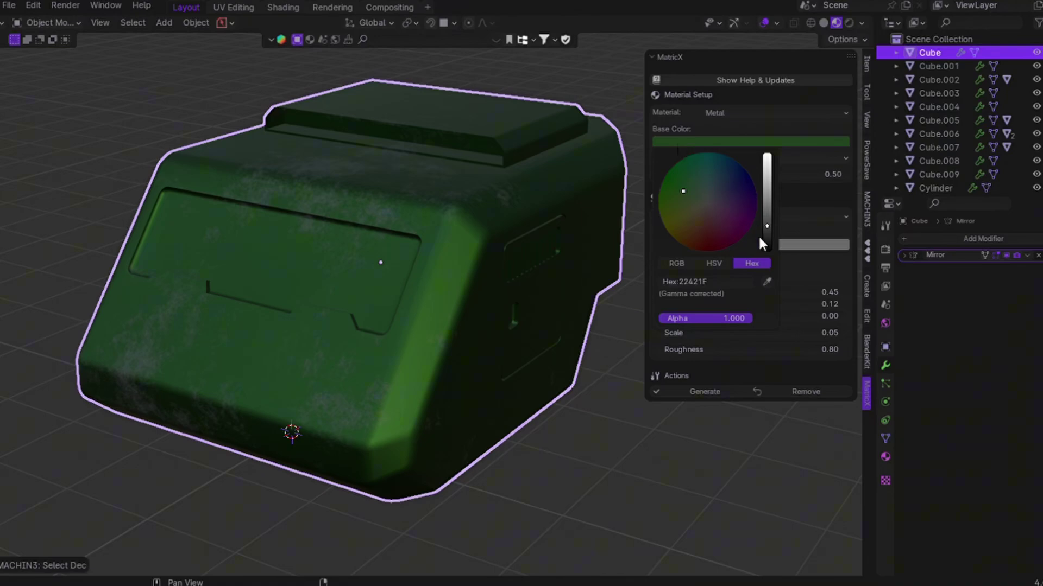
left_click(710, 282)
key("ctrl+c")
key("Escape")
left_click(815, 247)
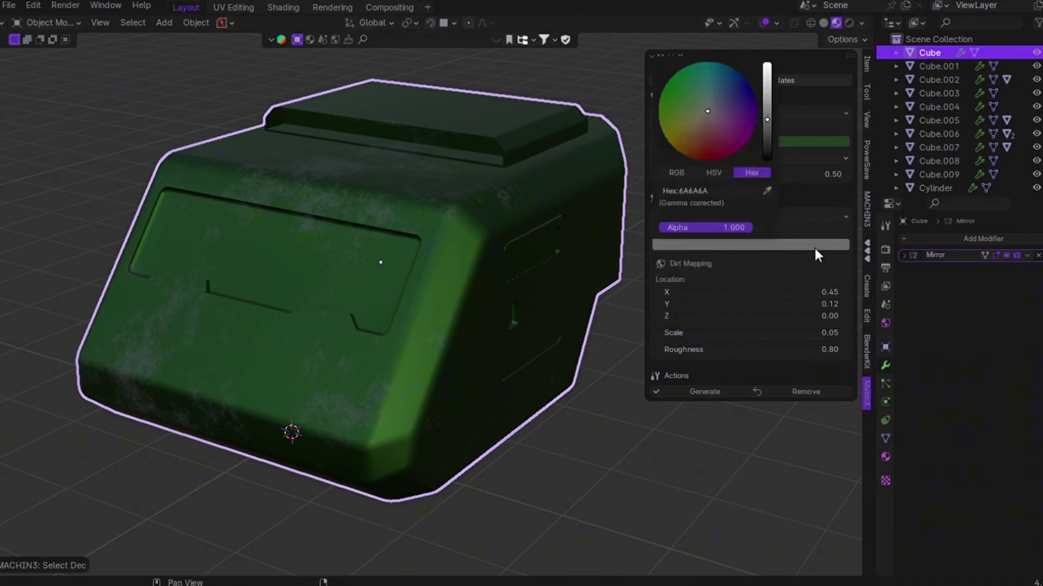
left_click(706, 192)
key("ctrl+v")
key("Return")
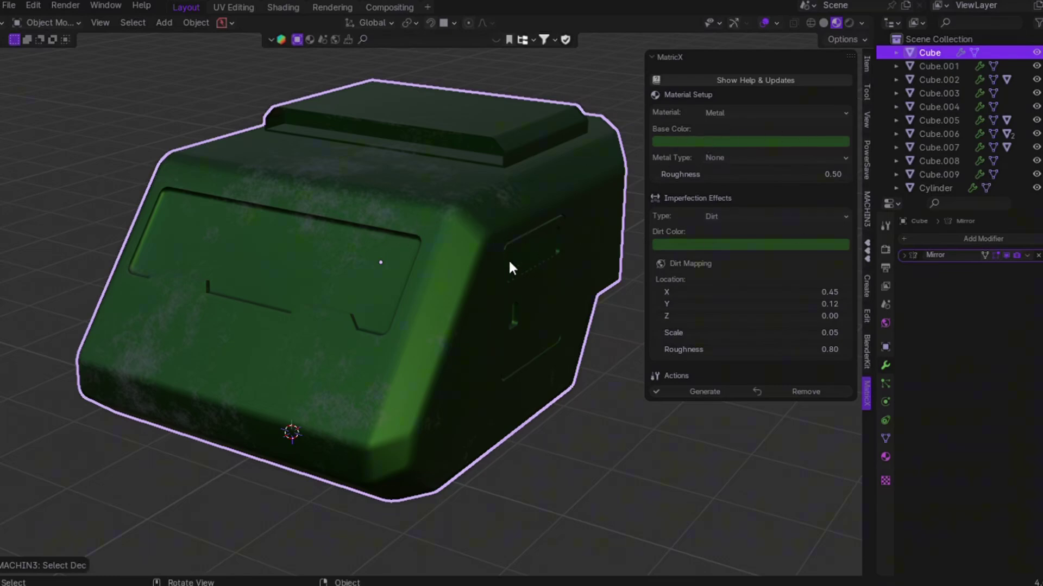
- Darken the green dirt color to a value of 0.008 and regenerate the hull's material
left_click(726, 244)
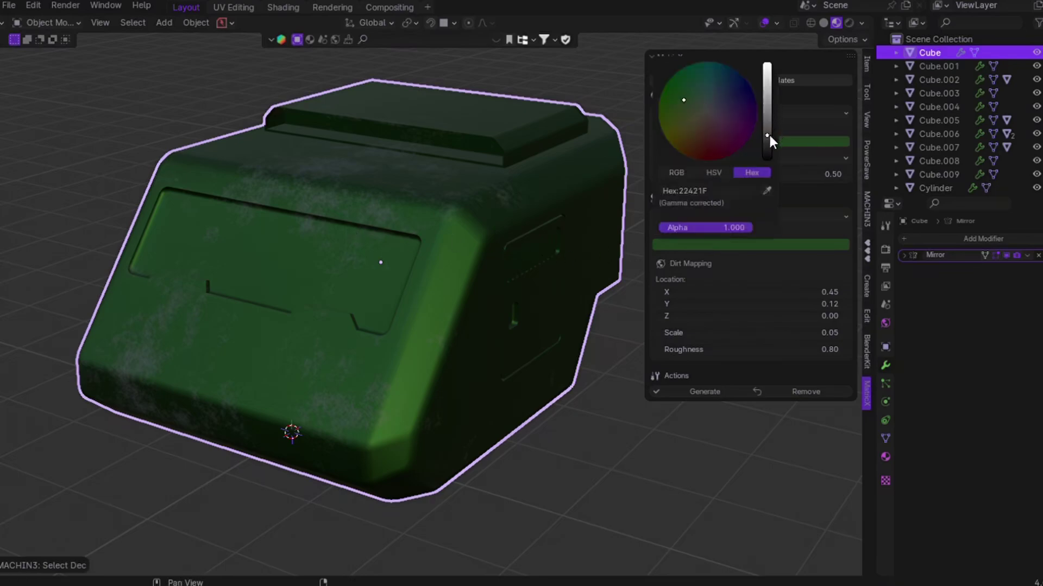
left_click_drag(767, 136, 767, 152)
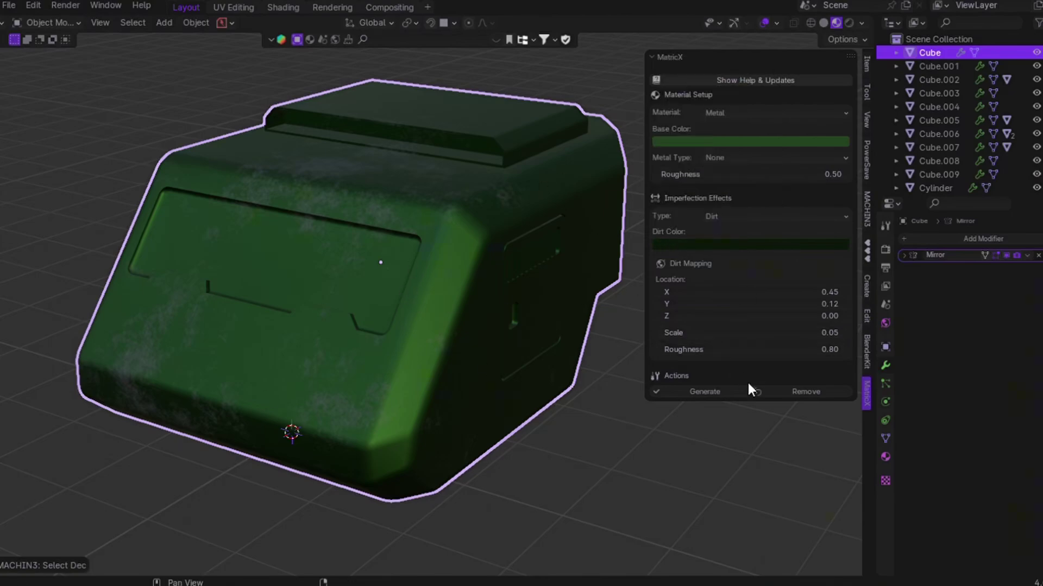
left_click(714, 392)
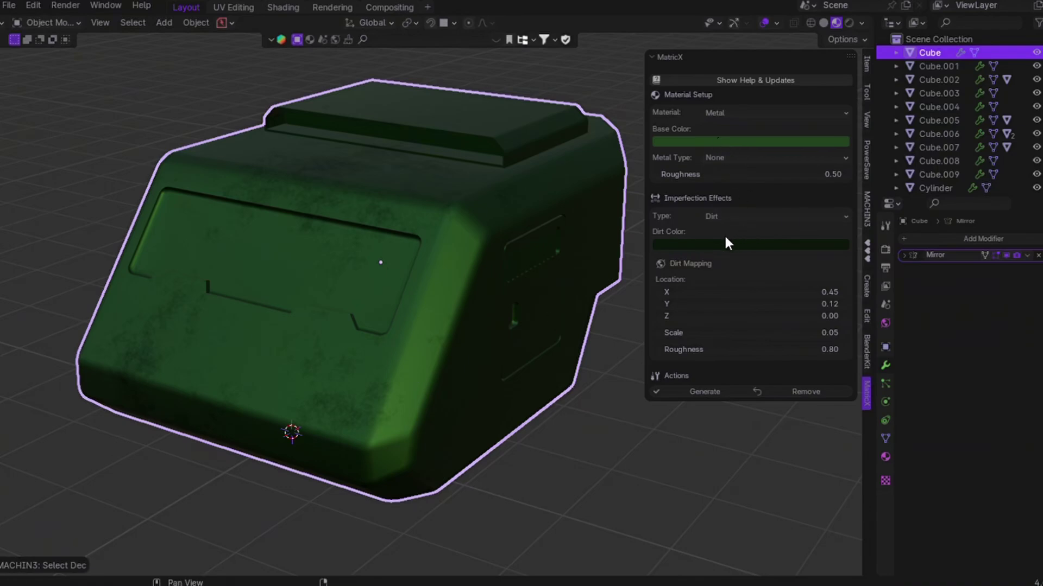
- Set the dirt mapping scale to 0.04 and its location to X -0.42, Y 0.09, Z 0.12
left_click(770, 245)
scroll(331, 250, "up", 1)
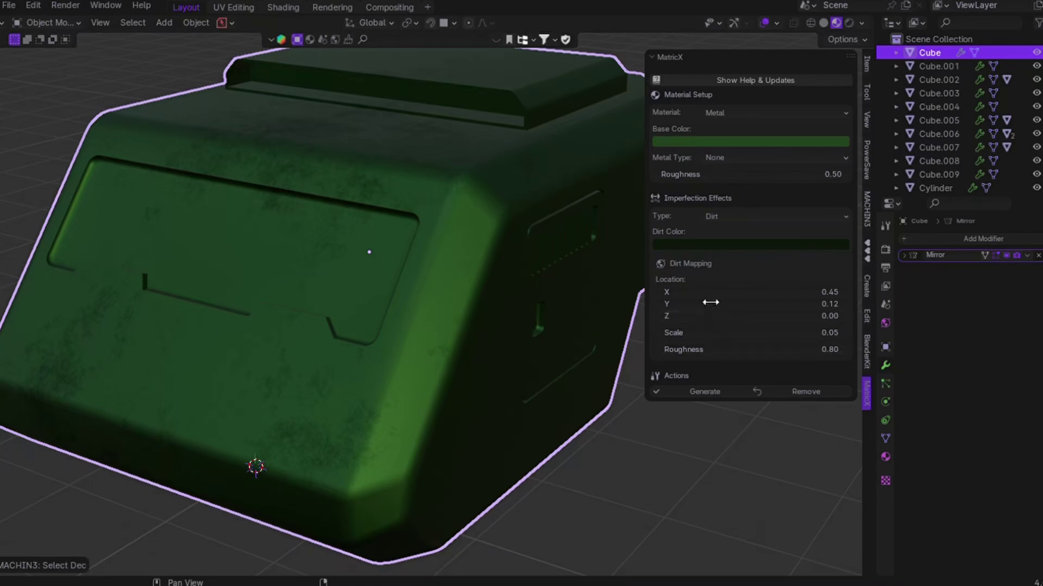
left_click(708, 338)
type(".04")
key("Return")
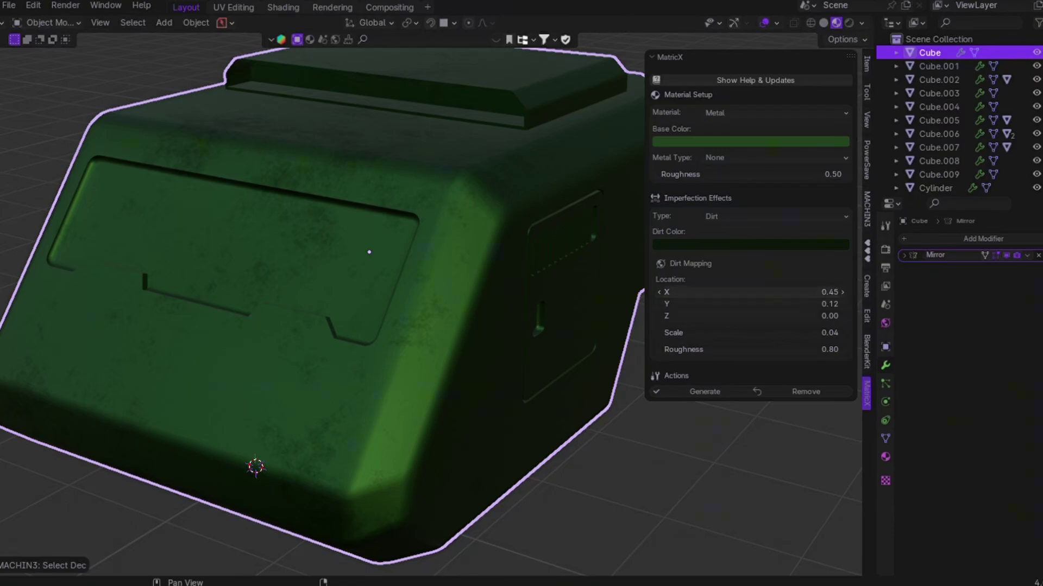
left_click_drag(752, 292, 703, 320)
scroll(305, 248, "down", 3)
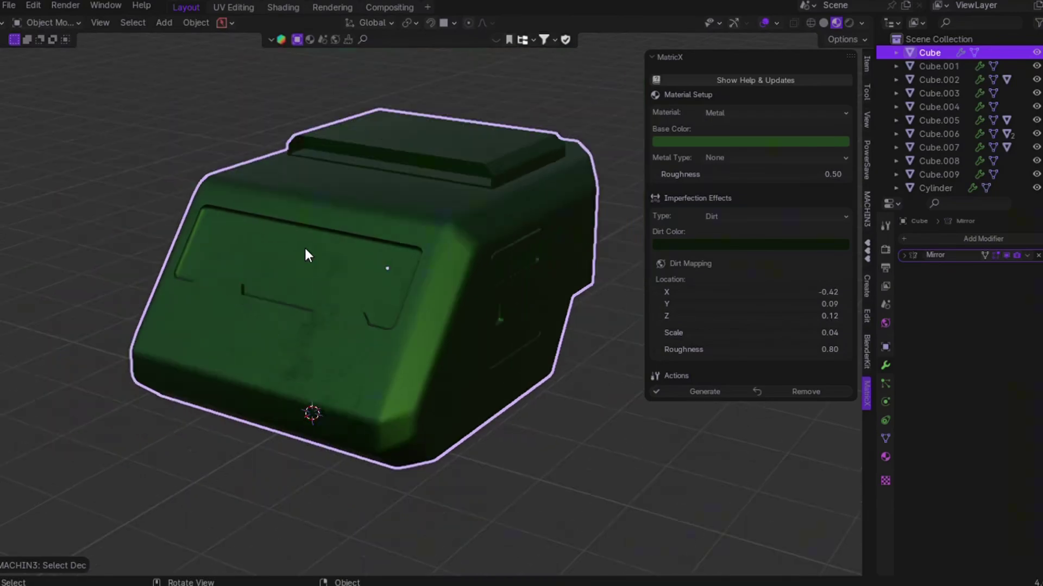
- Exit local view and select the vehicle's rear body, lower rear block, side pod and turret parts together
middle_click_drag(305, 248, 252, 255)
key("KP_Divide")
scroll(305, 249, "right", 5)
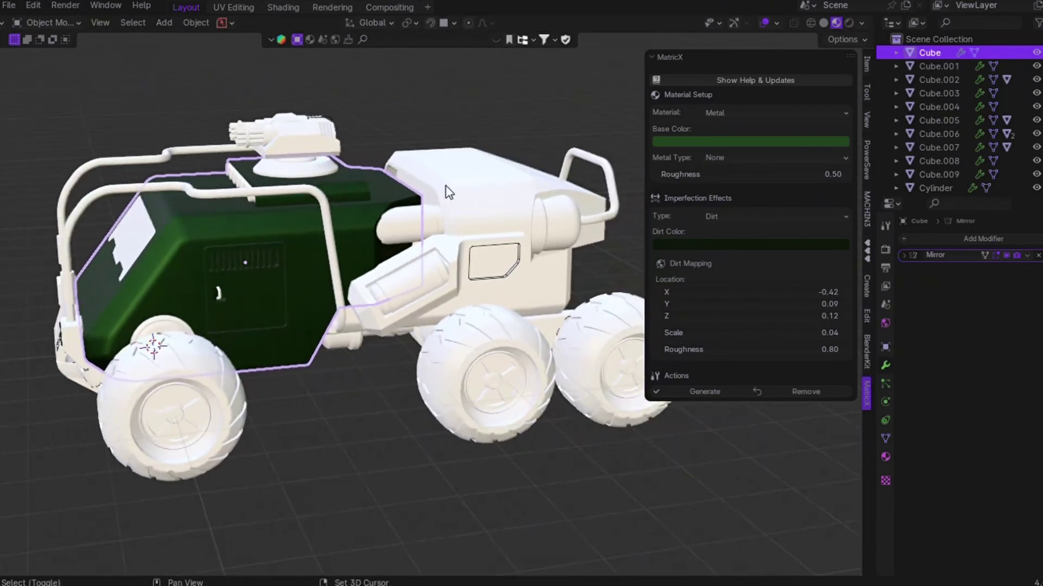
left_click(498, 203)
scroll(497, 201, "right", 5)
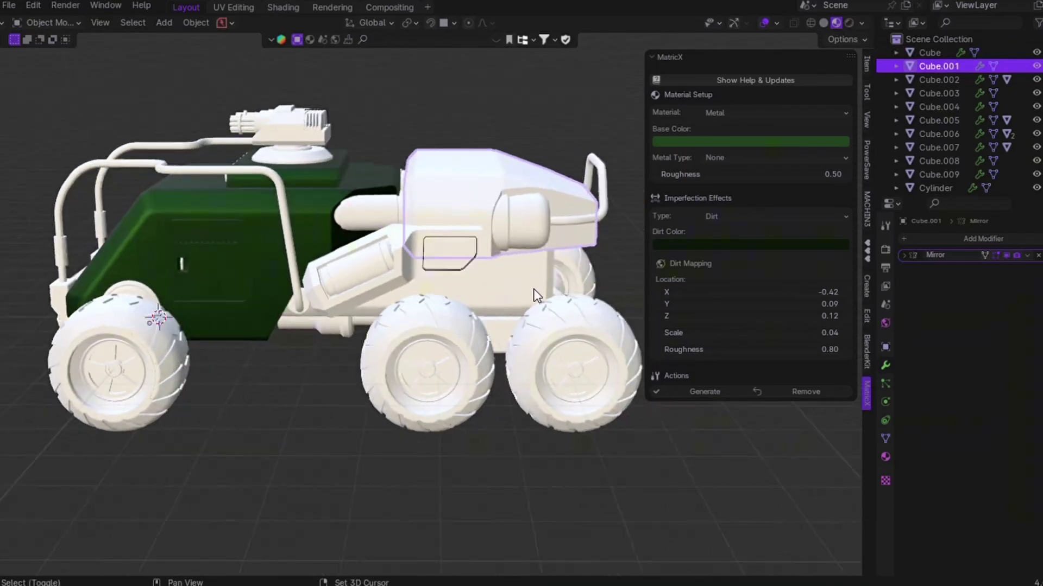
left_click(523, 295, "shift")
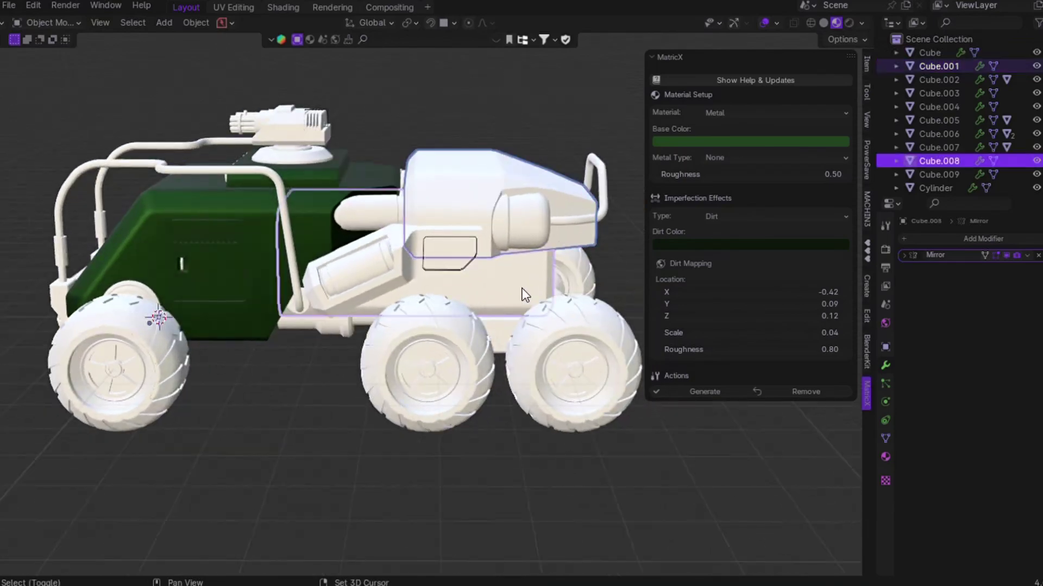
left_click(390, 272, "shift")
scroll(391, 276, "right", 5)
scroll(390, 273, "right", 5)
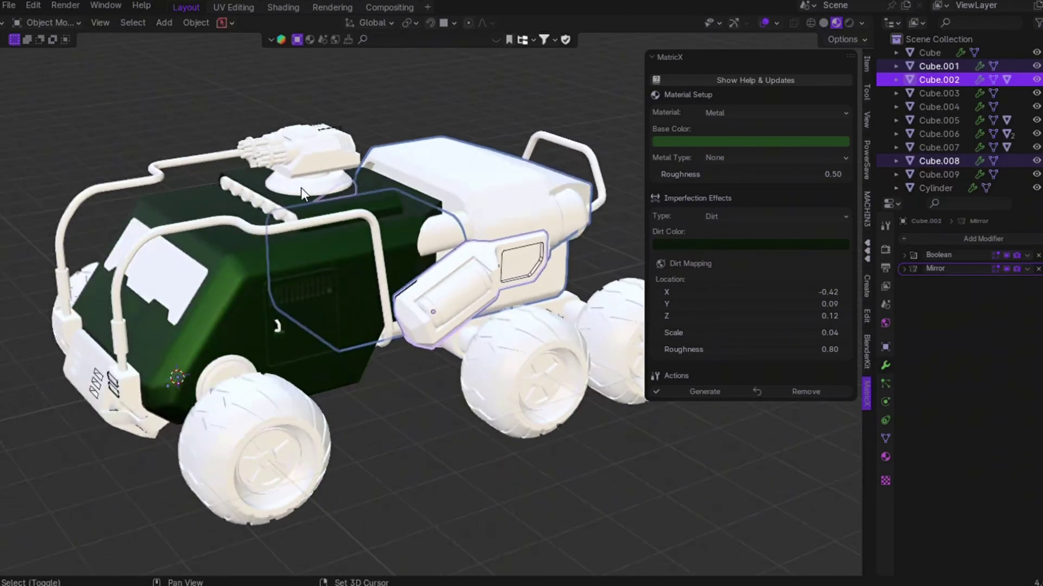
left_click(316, 158, "shift")
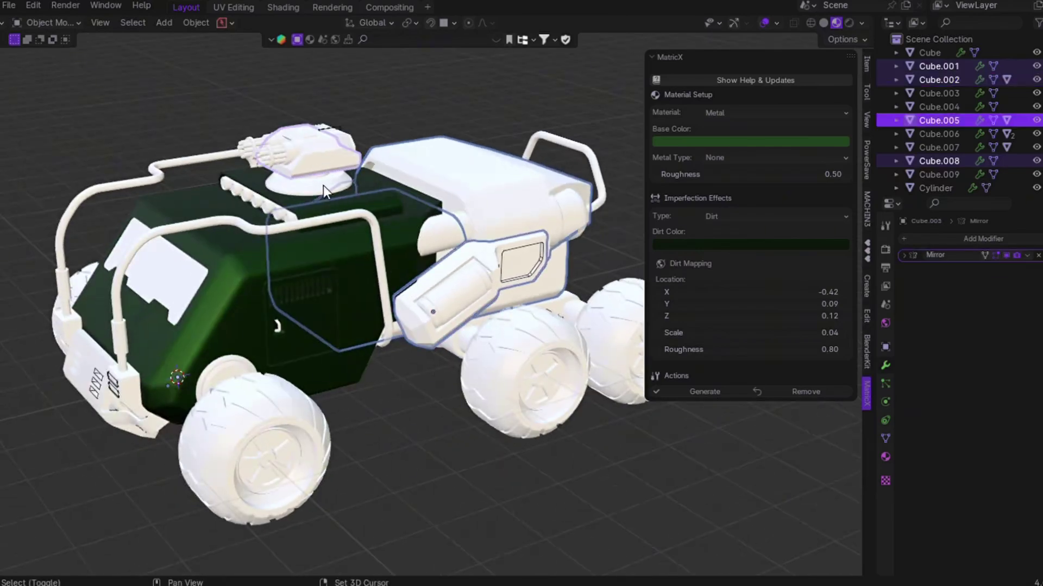
left_click(210, 282, "shift")
scroll(210, 283, "right", 2)
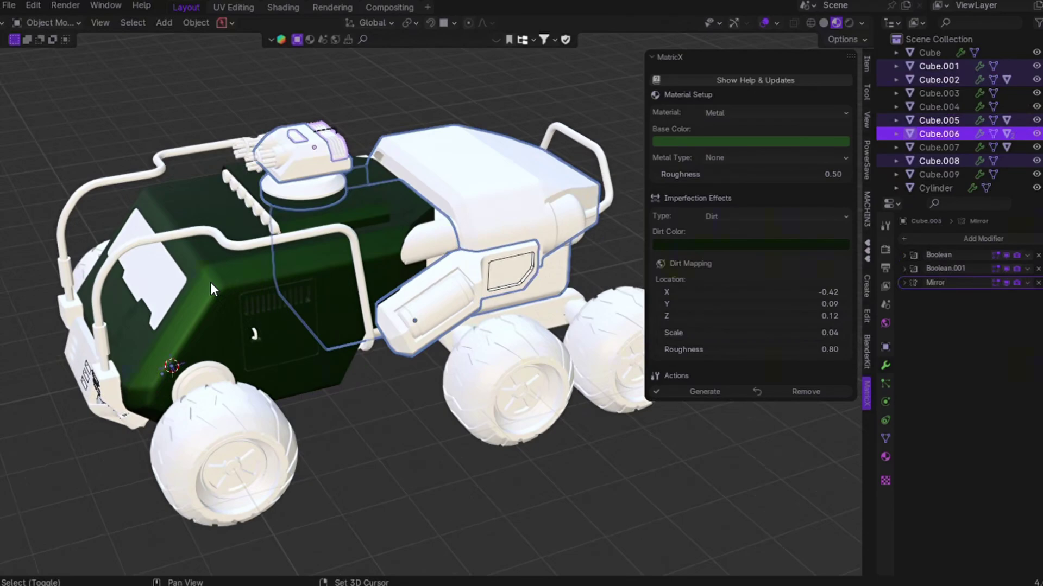
- Make the green hull the active object and link its material to the selected body and turret parts
left_click(210, 282, "shift")
key("ctrl+l")
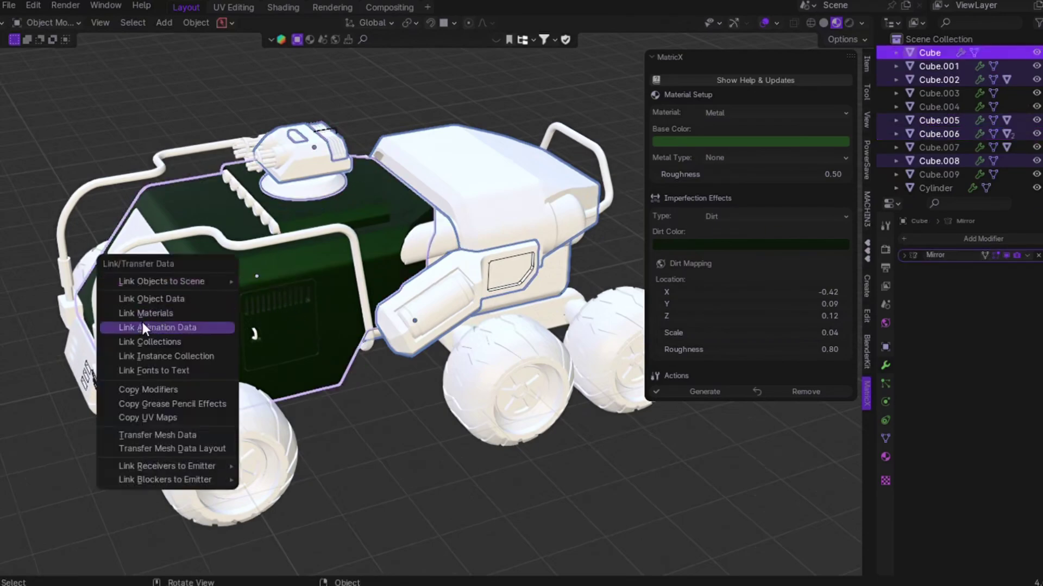
left_click(149, 313)
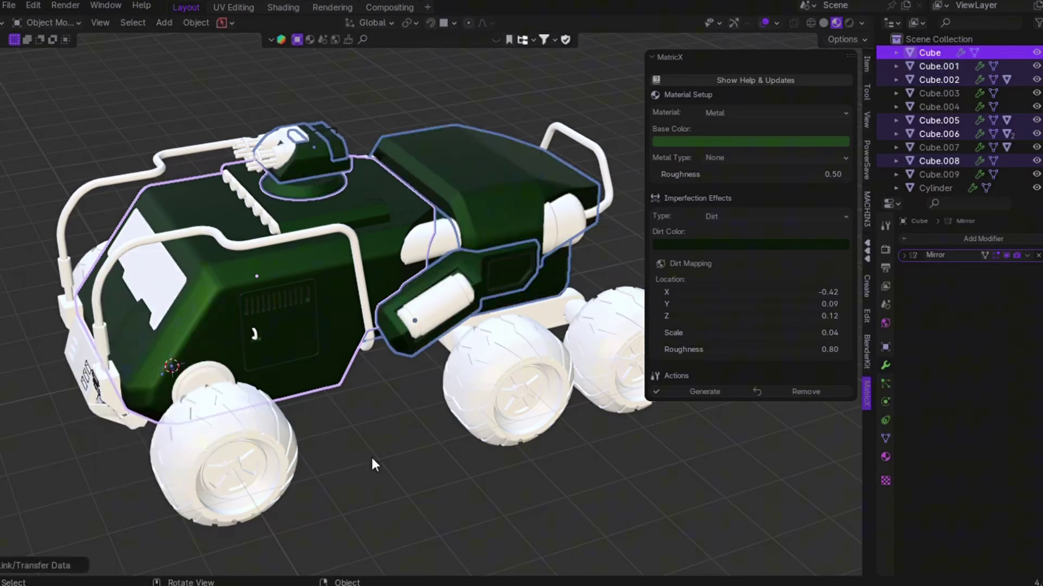
- Examine the linked green metal on the vehicle's body and turret from the front and side
scroll(372, 458, "right", 4, "shift")
scroll(372, 458, "left", 5)
scroll(372, 457, "left", 3, "shift")
scroll(372, 457, "up", 3, "shift")
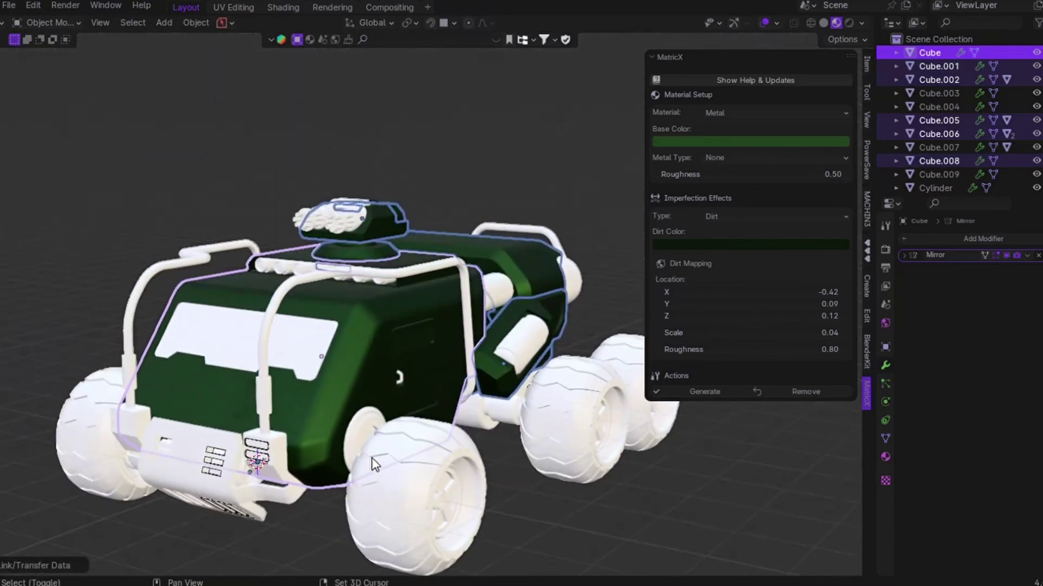
scroll(372, 458, "up", 4)
scroll(372, 458, "down", 3)
scroll(372, 458, "down", 4, "shift")
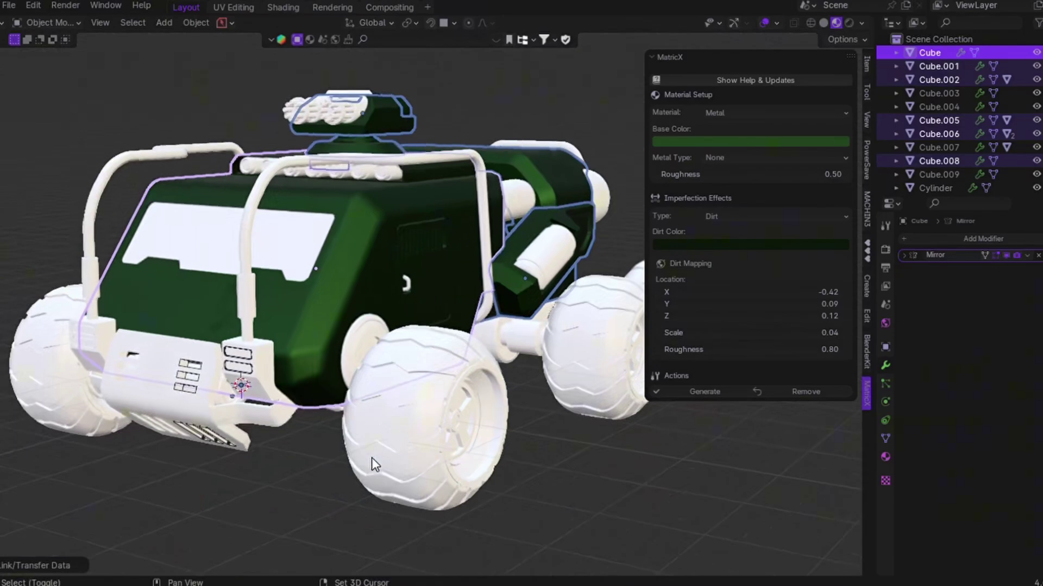
scroll(372, 458, "down", 1, "shift")
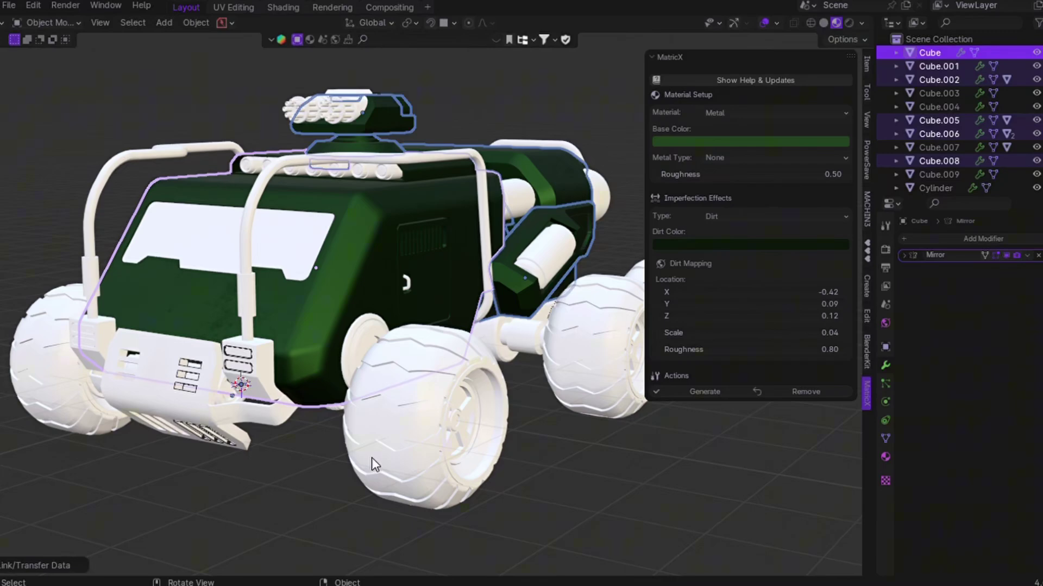
- Select the front axle cylinder and set the metal base color to dark gray with saturation 0.000 and value 0.023
left_click(357, 333)
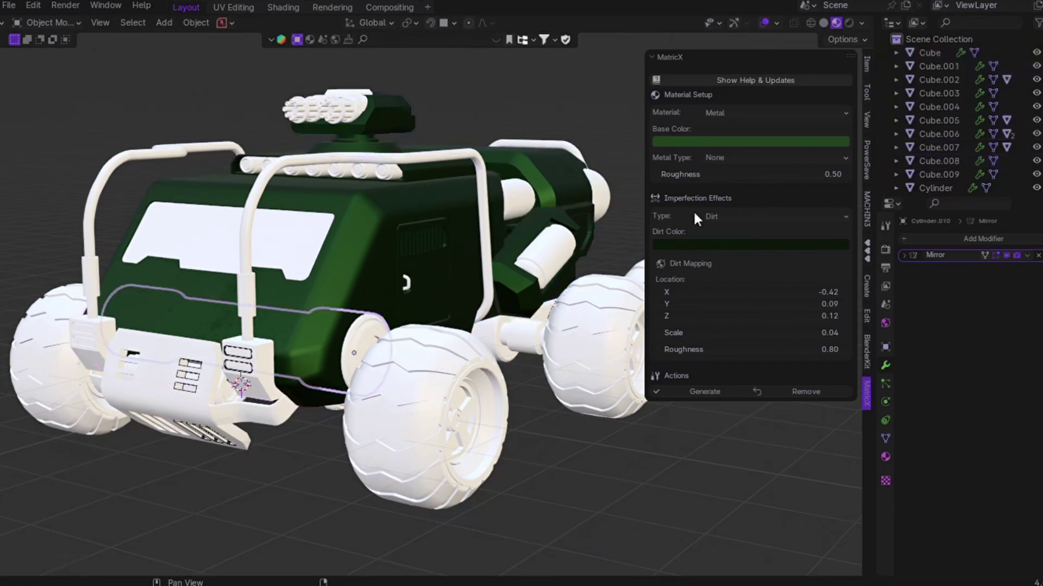
left_click(686, 142)
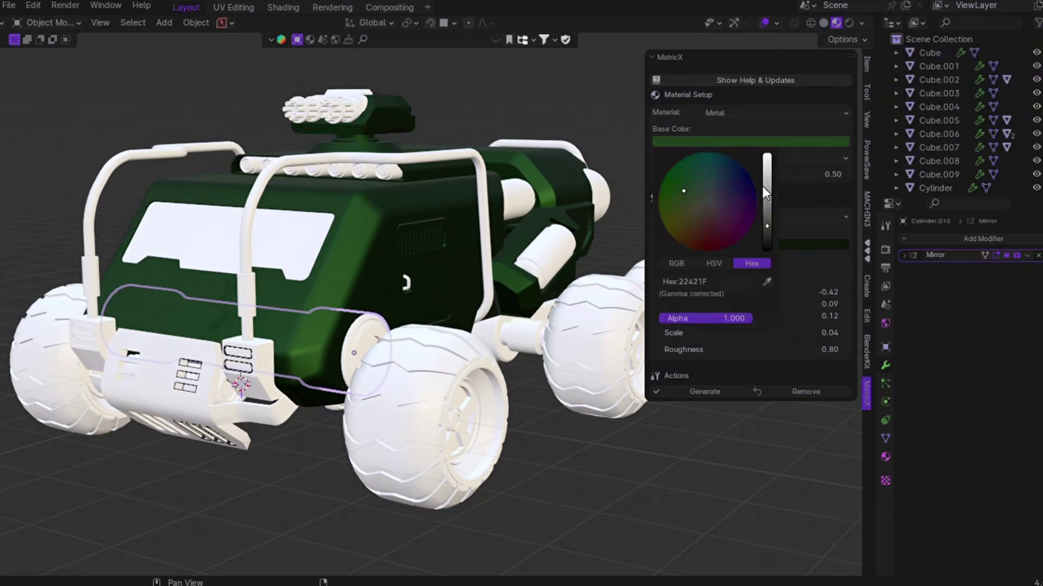
left_click(712, 262)
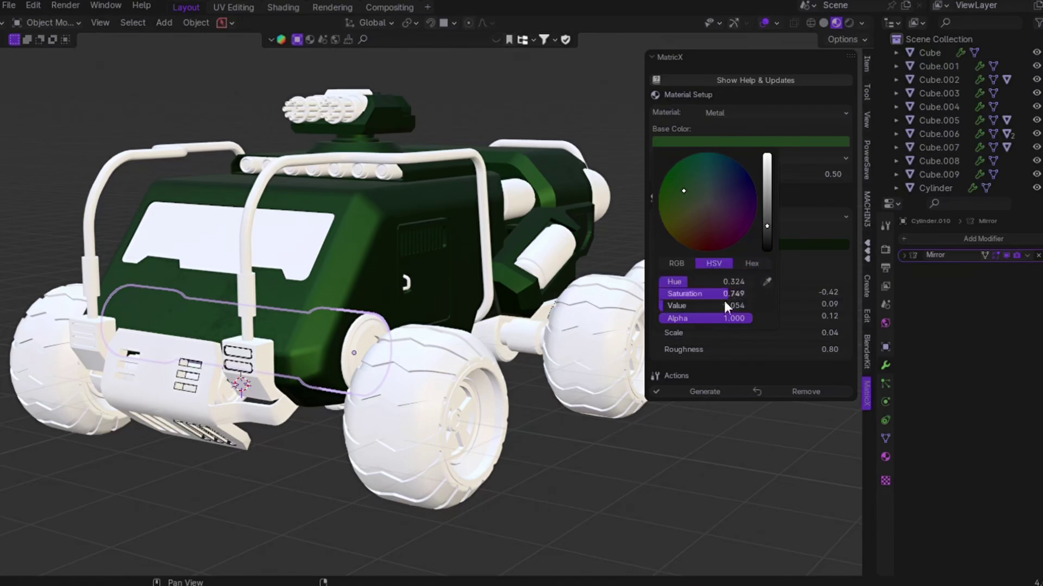
left_click_drag(725, 298, 660, 298)
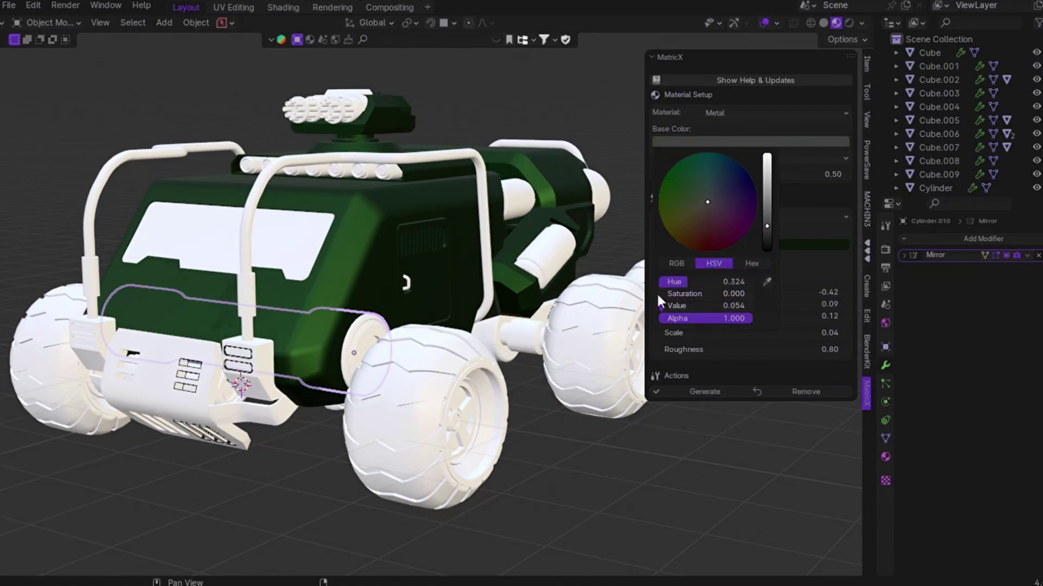
left_click_drag(767, 226, 767, 235)
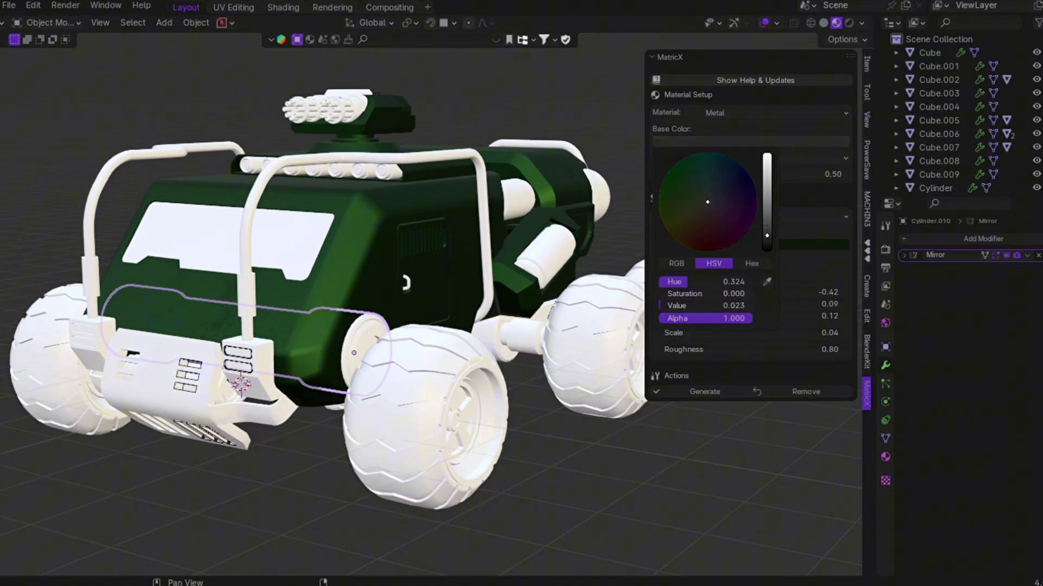
- Brighten and desaturate the dirt color to a neutral gray and isolate the front axle cylinder in local view
left_click(774, 247)
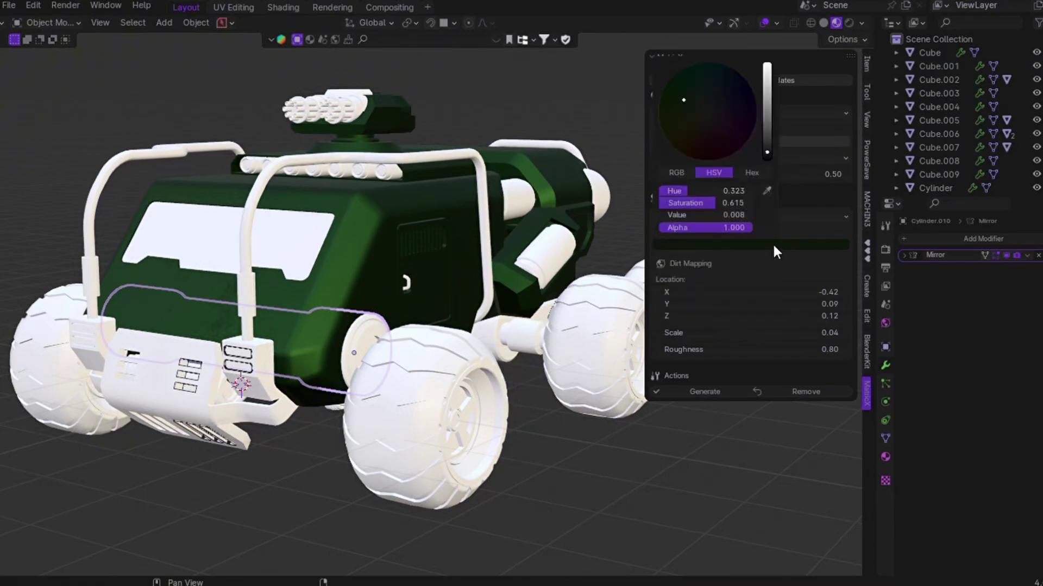
left_click_drag(767, 152, 766, 132)
left_click_drag(730, 193, 639, 204)
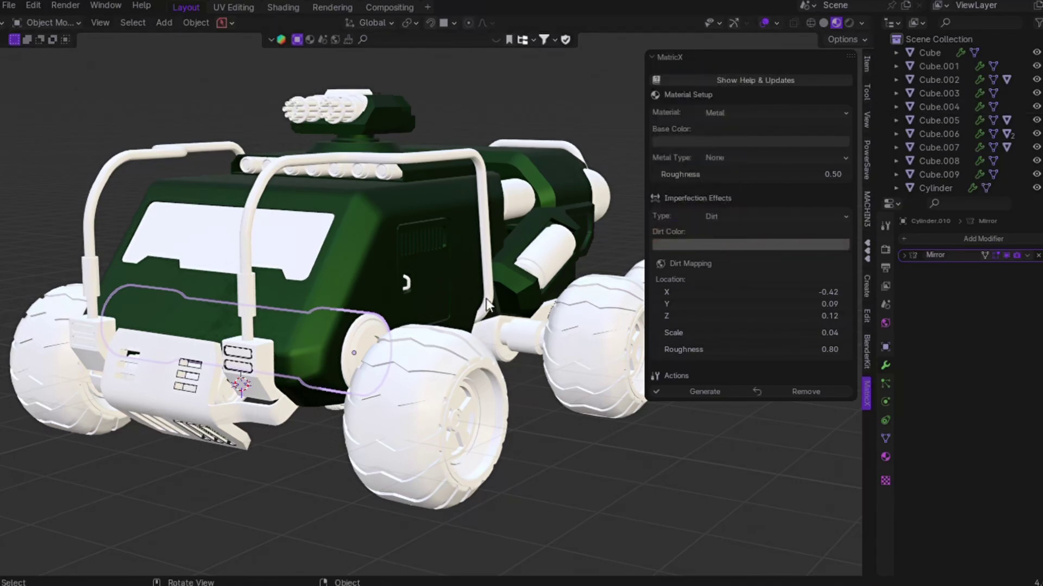
key("KP_Divide")
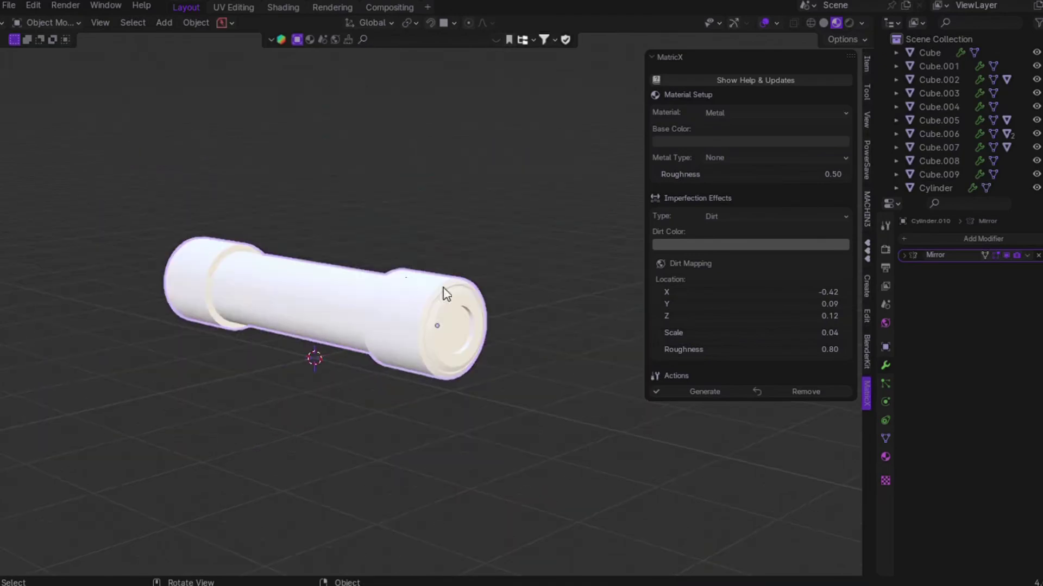
- Generate the dark gray dirty metal on the front axle cylinder and bring the whole vehicle back from local view
left_click(711, 394)
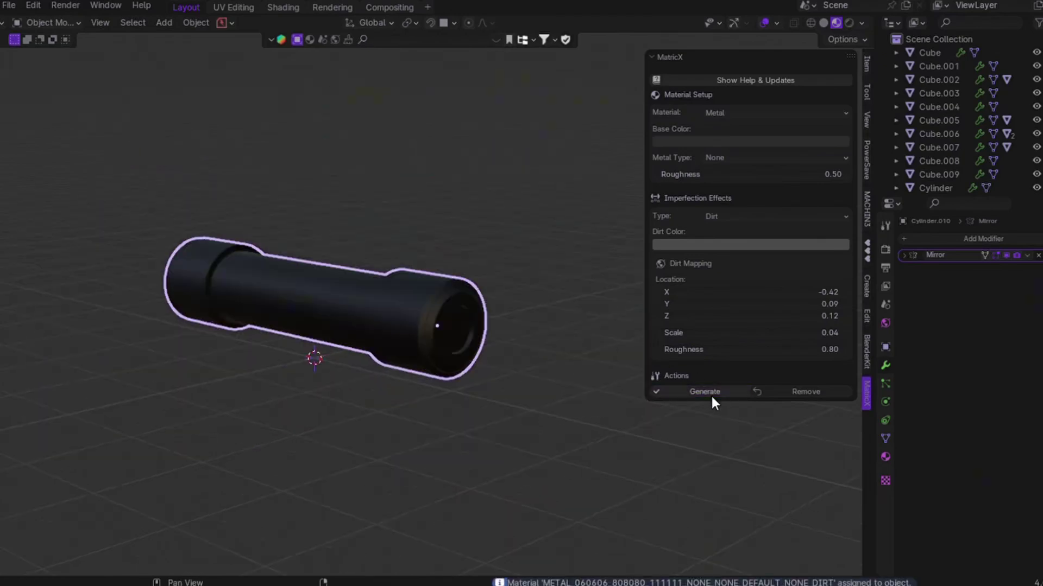
scroll(425, 346, "up", 1)
scroll(425, 347, "up", 3)
mouse_move(424, 346)
middle_mouse_down()
mouse_move(267, 342)
mouse_move(439, 349)
middle_mouse_up()
key("KP_Divide")
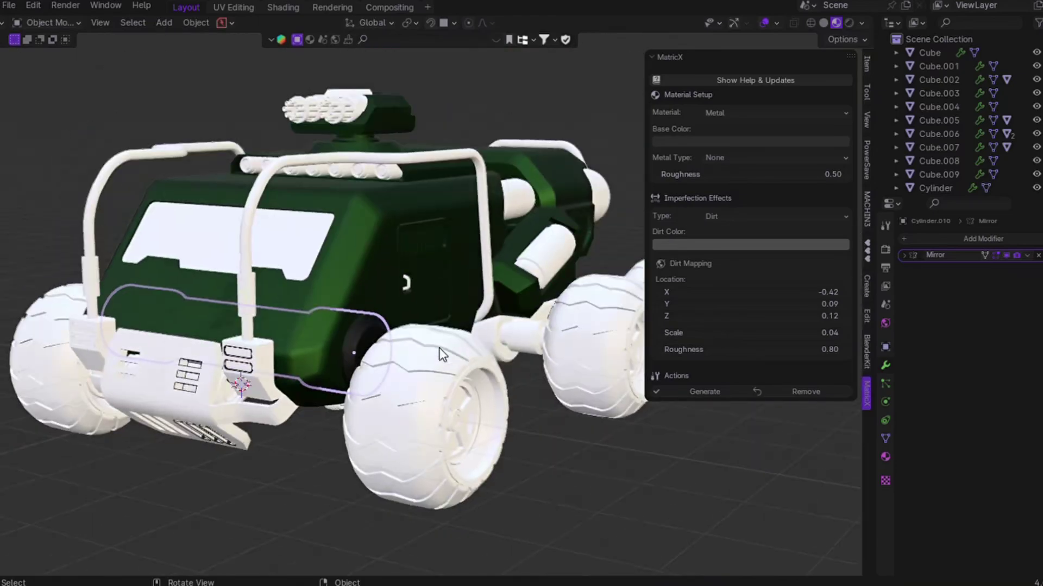
scroll(532, 256, "up", 2)
mouse_move(362, 214)
middle_mouse_down()
mouse_move(315, 199)
mouse_move(362, 196)
middle_mouse_up()
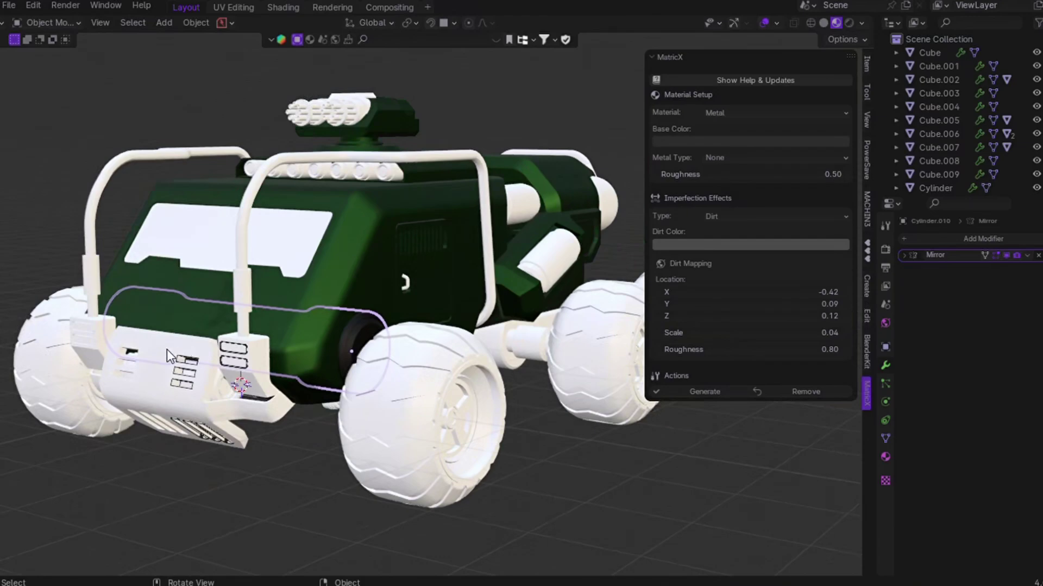
- Try to link the green material between the hull and the front bumper
middle_click_drag(167, 349, 298, 296)
left_click(302, 294)
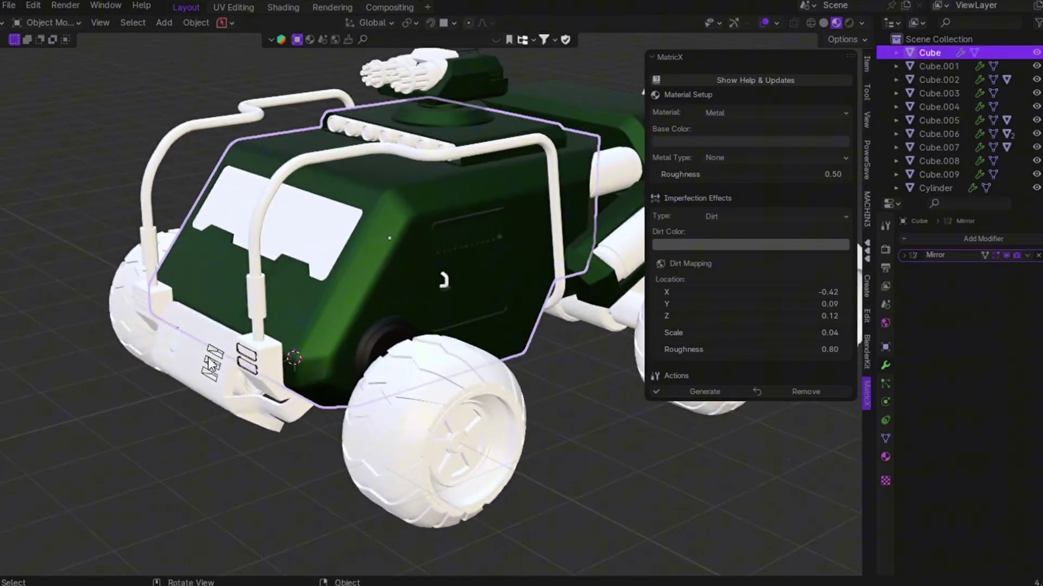
left_click(187, 358, "shift")
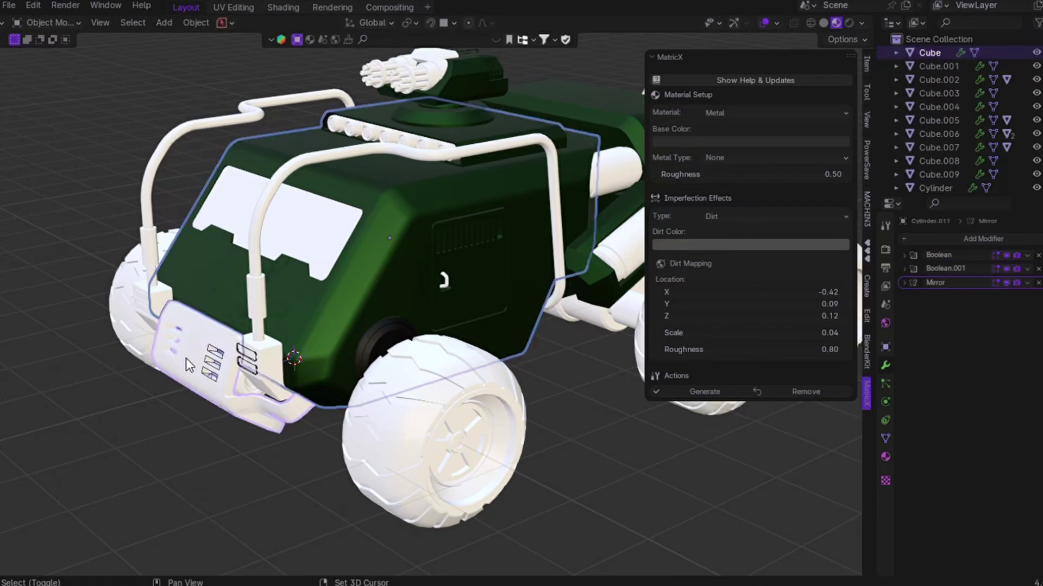
key("ctrl+l")
left_click(276, 336)
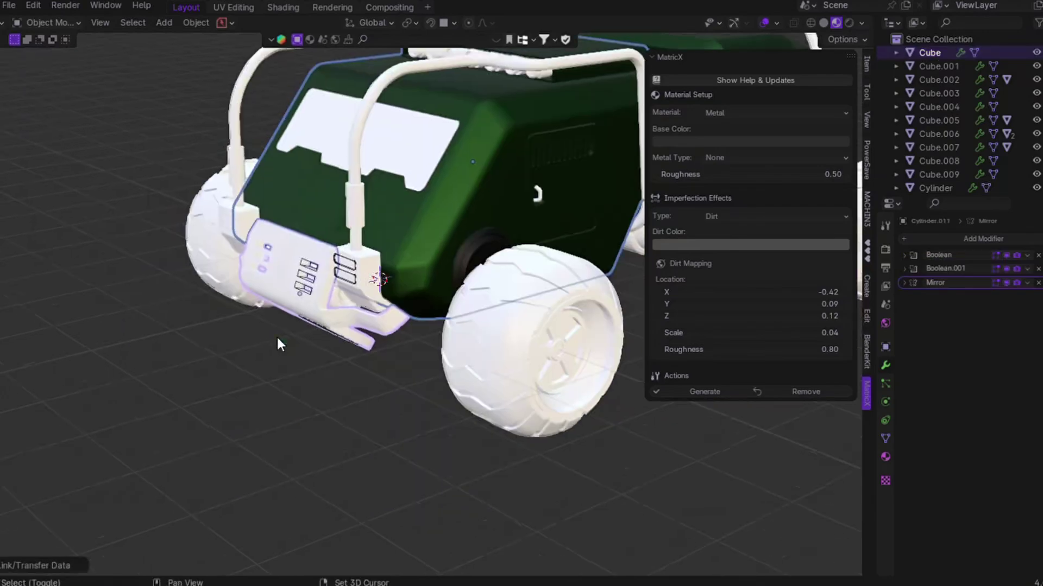
- Select the front bumper parts together with the green hull as active object and link the hull's material to them
left_click(247, 272)
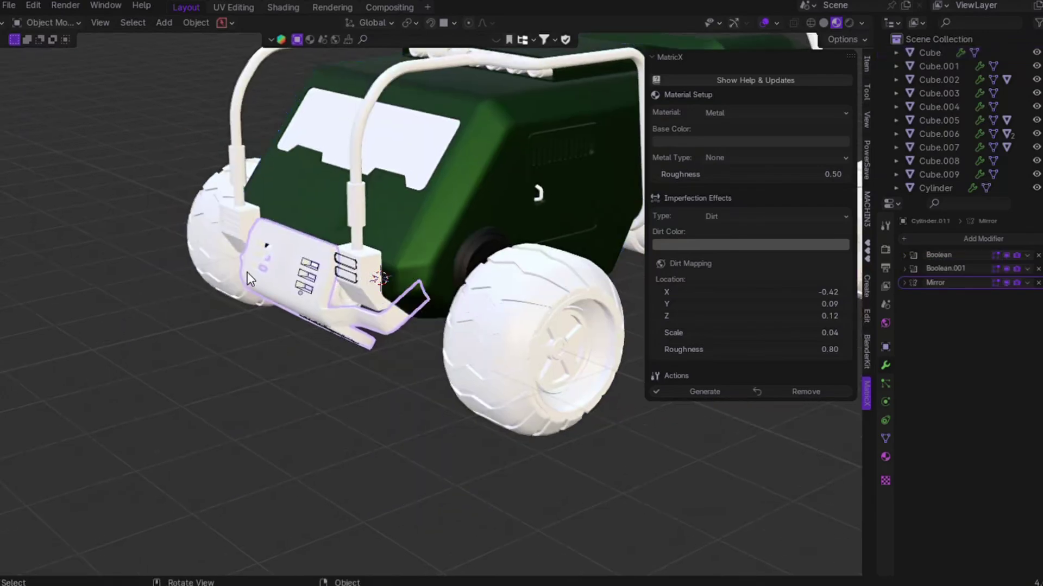
left_click(352, 291)
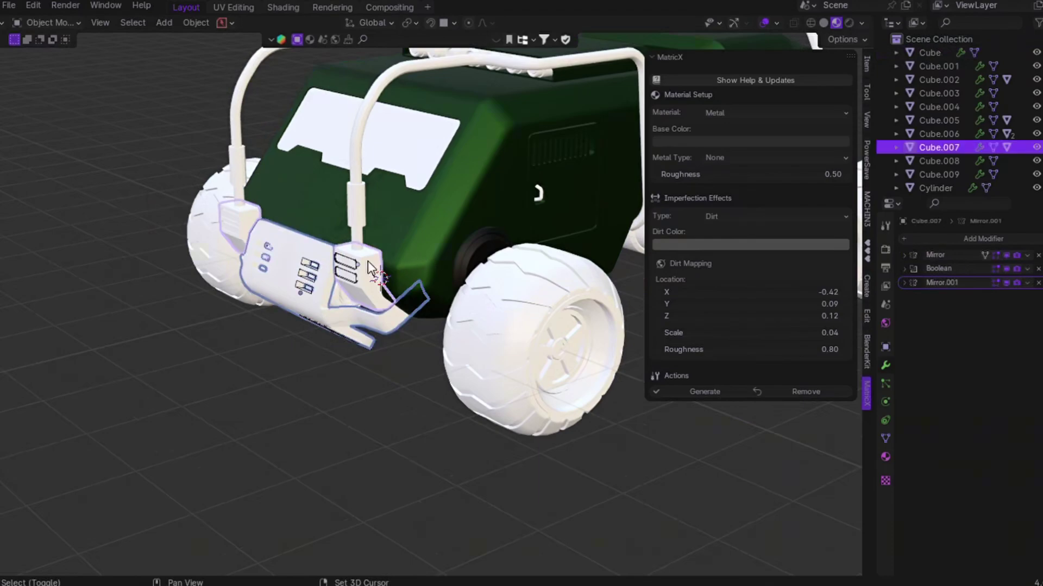
left_click(428, 220, "shift")
key("ctrl+l")
left_click(428, 221)
- Link the green hull material to the mirrored brackets at the base of the front roll bars
left_click(364, 285)
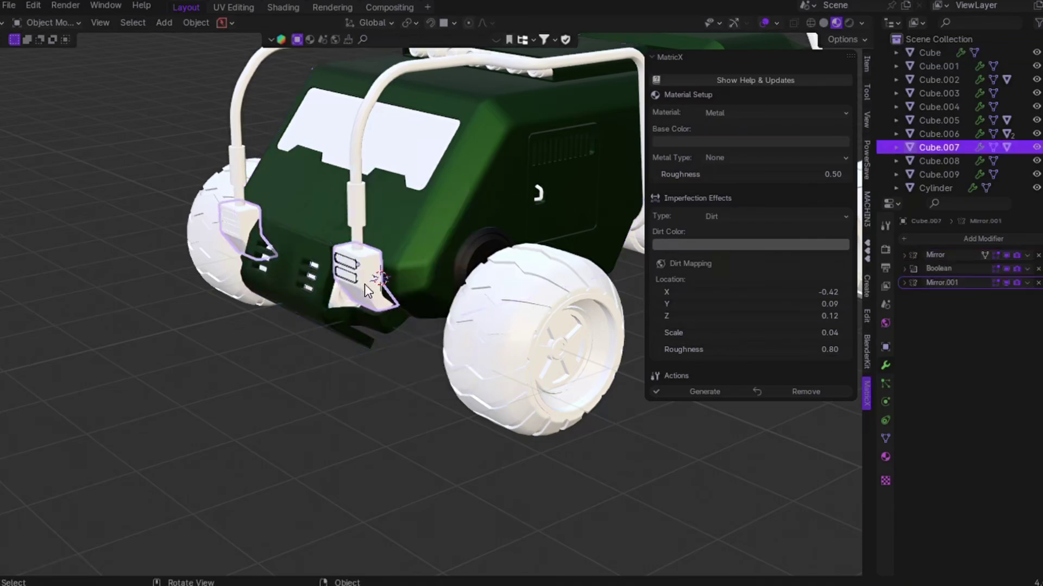
left_click(464, 214, "shift")
key("ctrl+l")
left_click(465, 211)
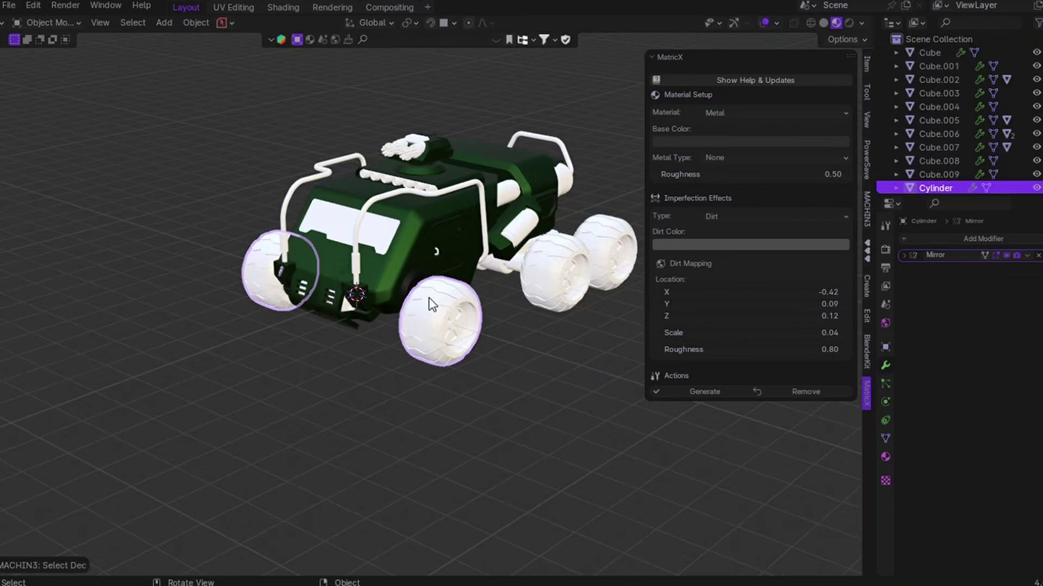
- Generate a Rubber material with rubber type None on the front tires
left_click(746, 110)
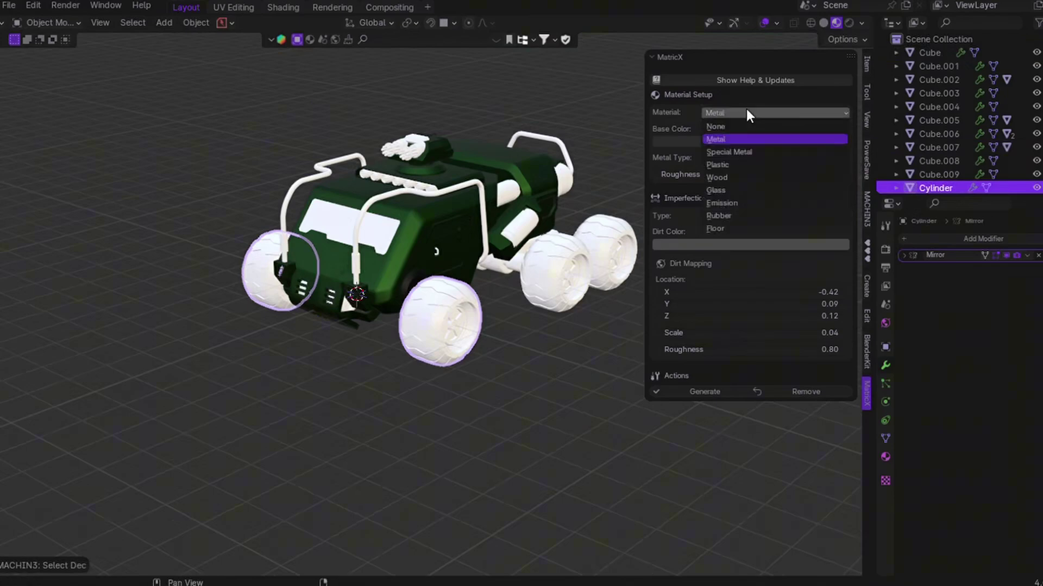
left_click(739, 216)
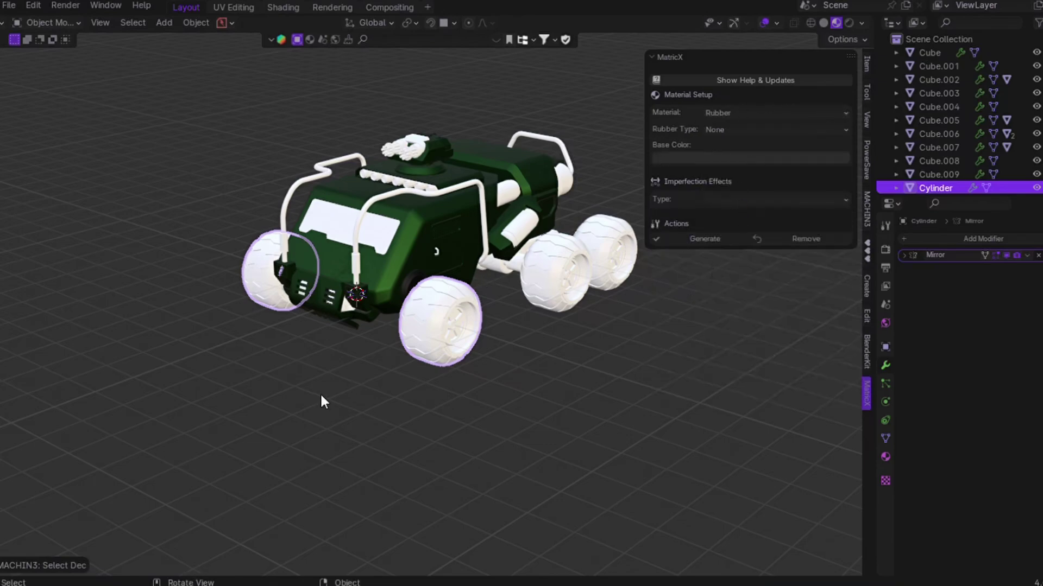
scroll(320, 397, "up", 4)
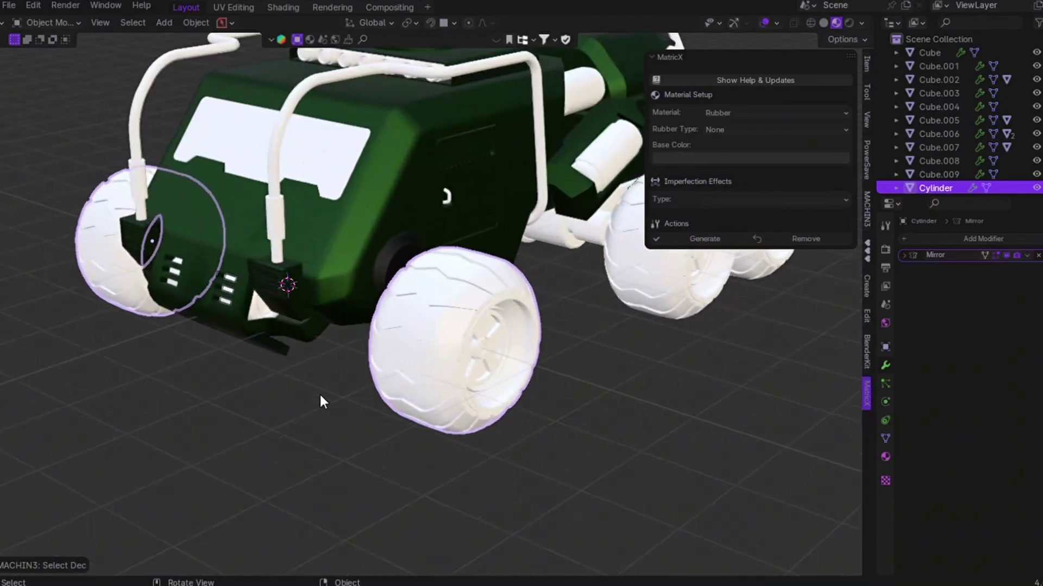
middle_click_drag(321, 396, 341, 393)
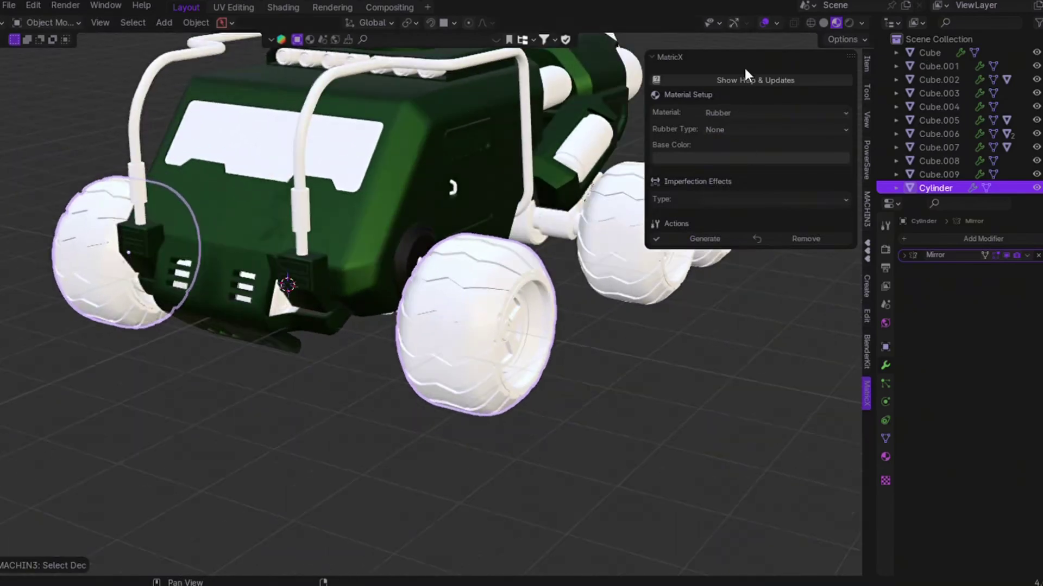
left_click(705, 237)
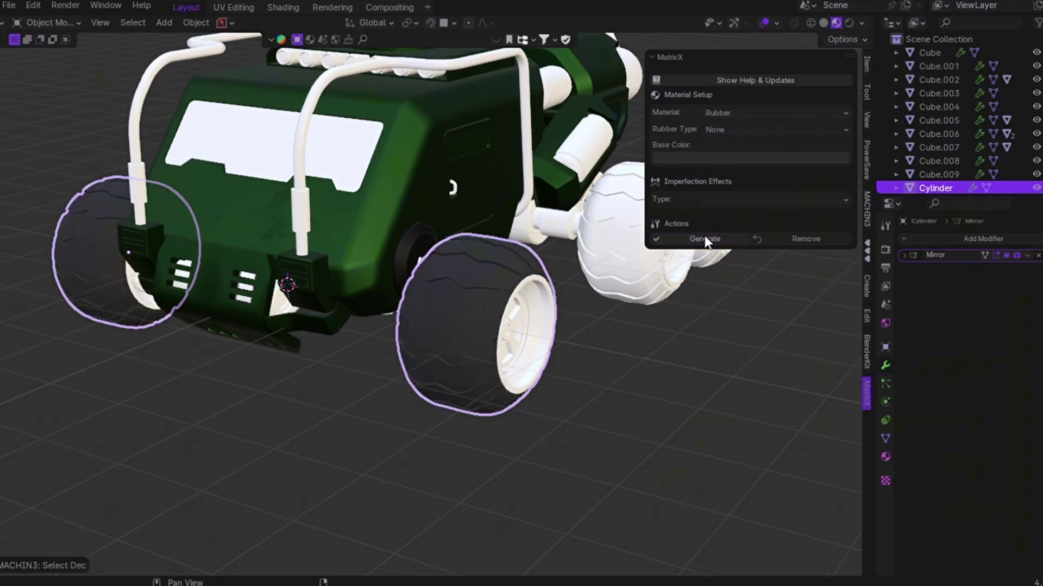
- Link the front tires' rubber material to the middle and rear tires
middle_click_drag(569, 256, 541, 255)
middle_click_drag(602, 255, 505, 245, "shift")
left_click(499, 240)
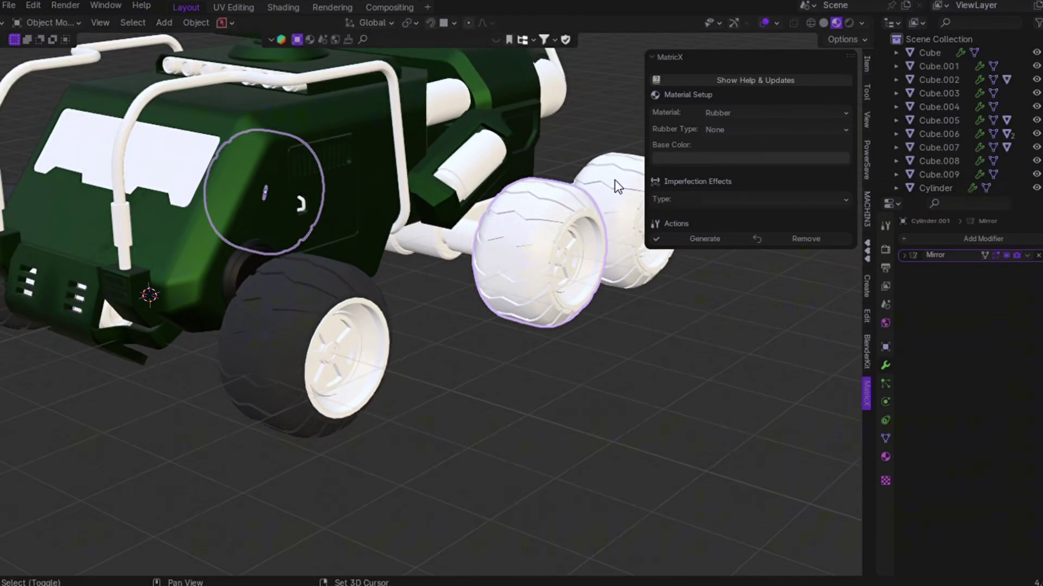
left_click(234, 312, "shift")
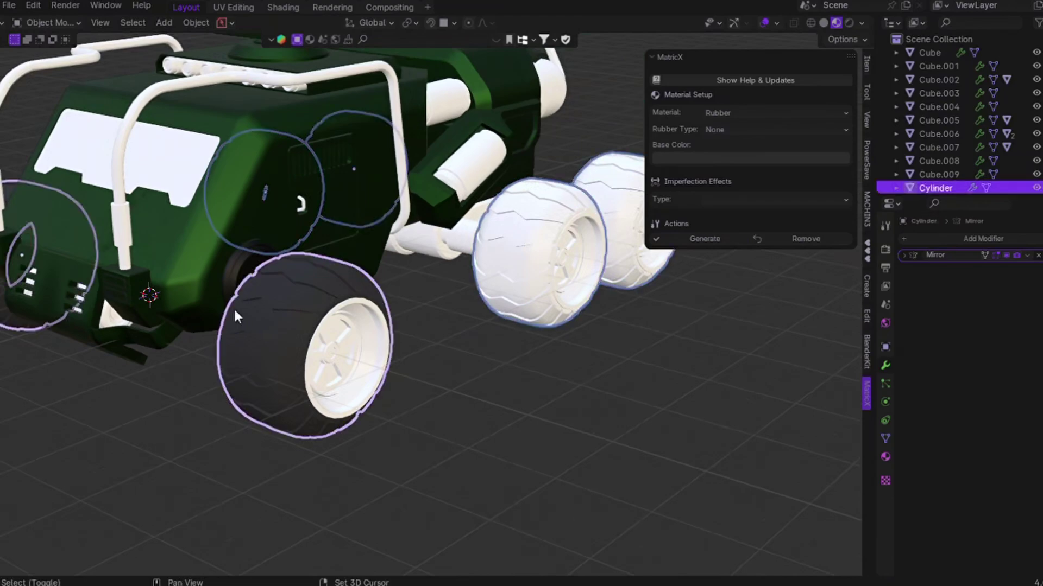
key("ctrl+l")
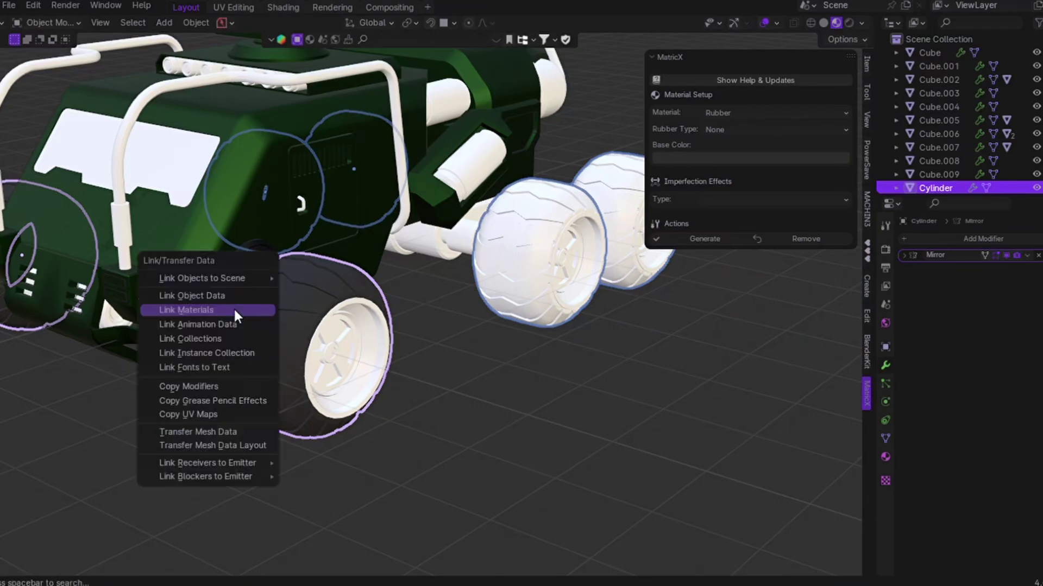
left_click(233, 309)
- Isolate the front wheel rims and set up a Metal material with a lighter gray base color
scroll(233, 309, "down", 3)
scroll(233, 310, "up", 2)
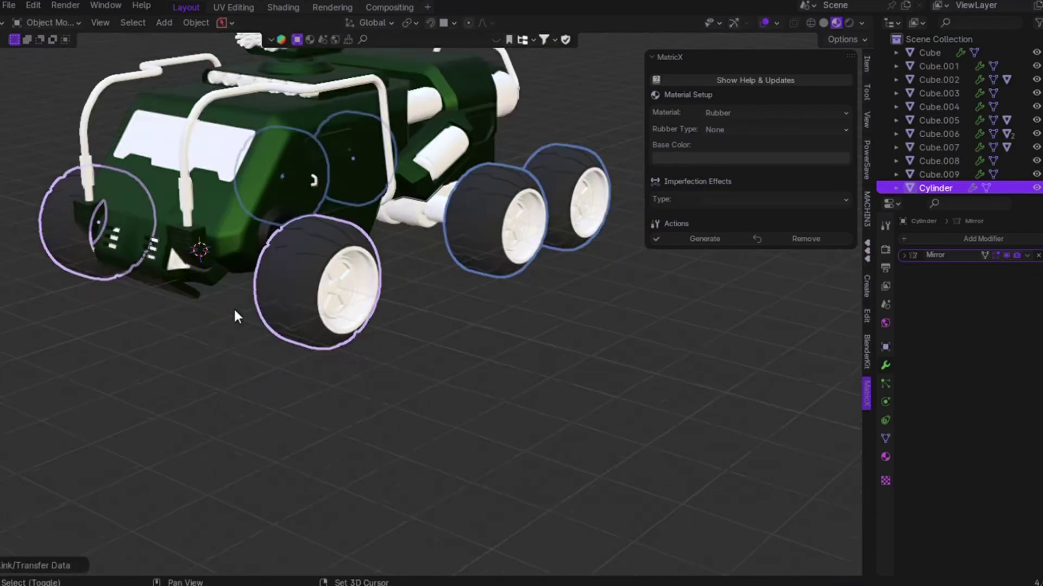
scroll(234, 308, "down", 2)
scroll(254, 270, "up", 3)
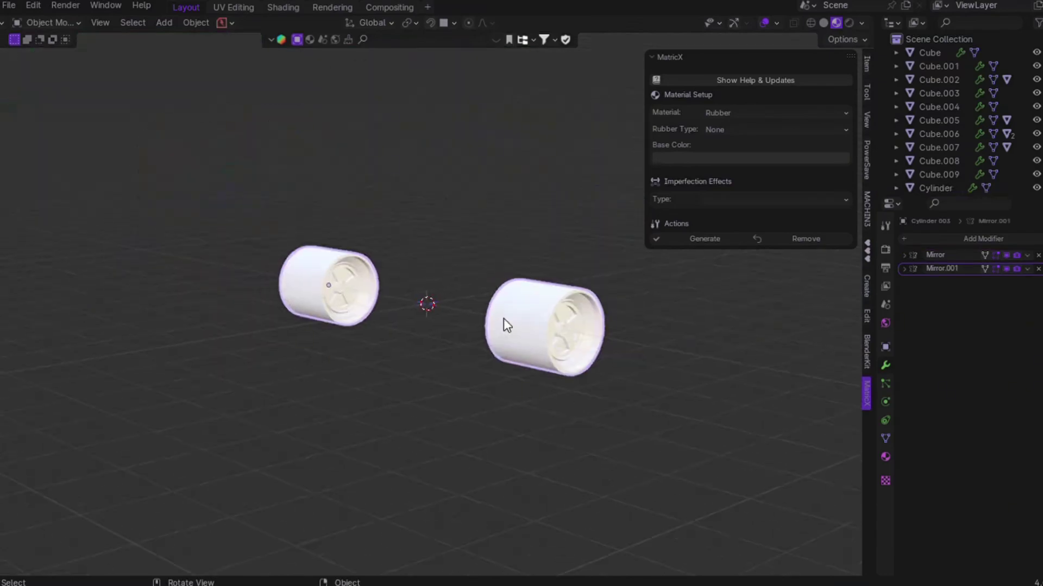
scroll(503, 324, "up", 3)
left_click(758, 112)
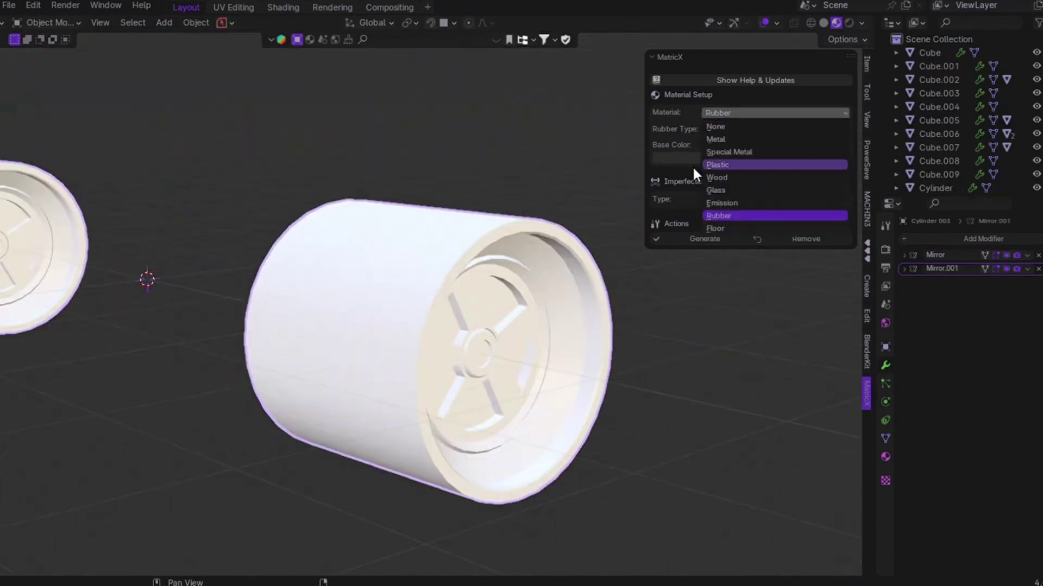
left_click(748, 139)
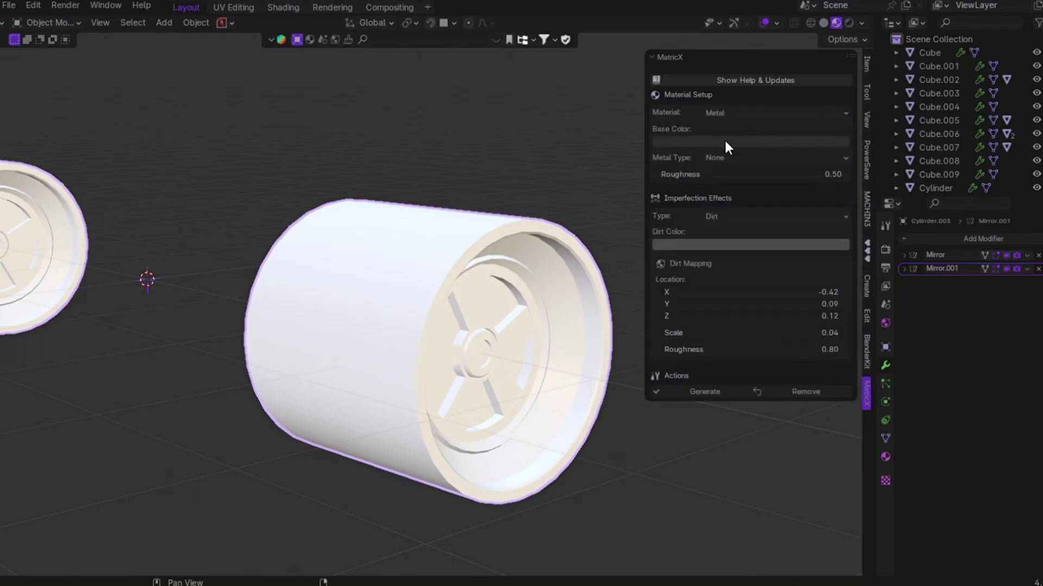
left_click(725, 141)
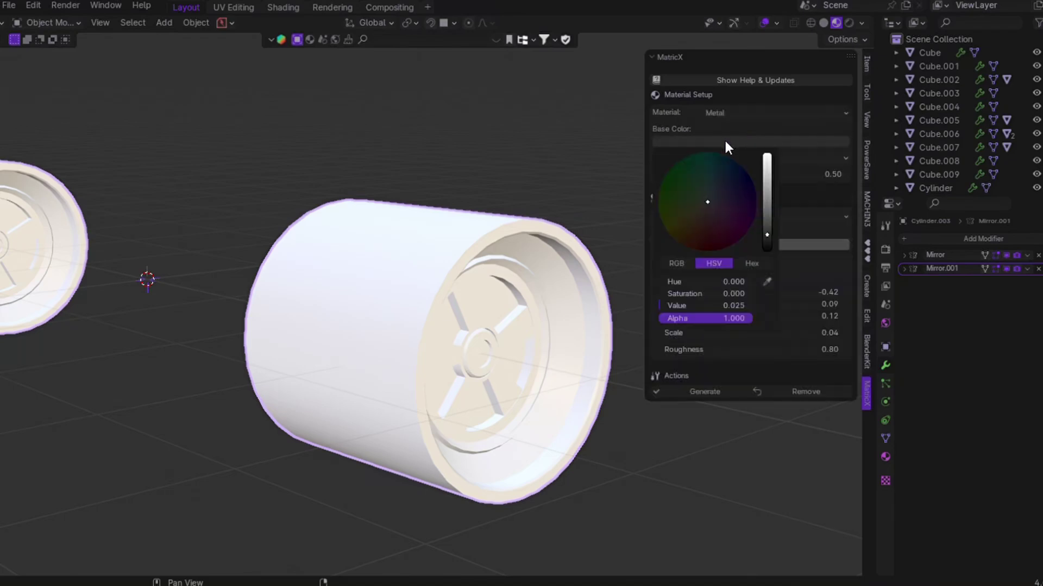
- Switch the imperfection to Edge Wear, darken the wear color to a medium gray, and generate the material on the rims
left_click(781, 216)
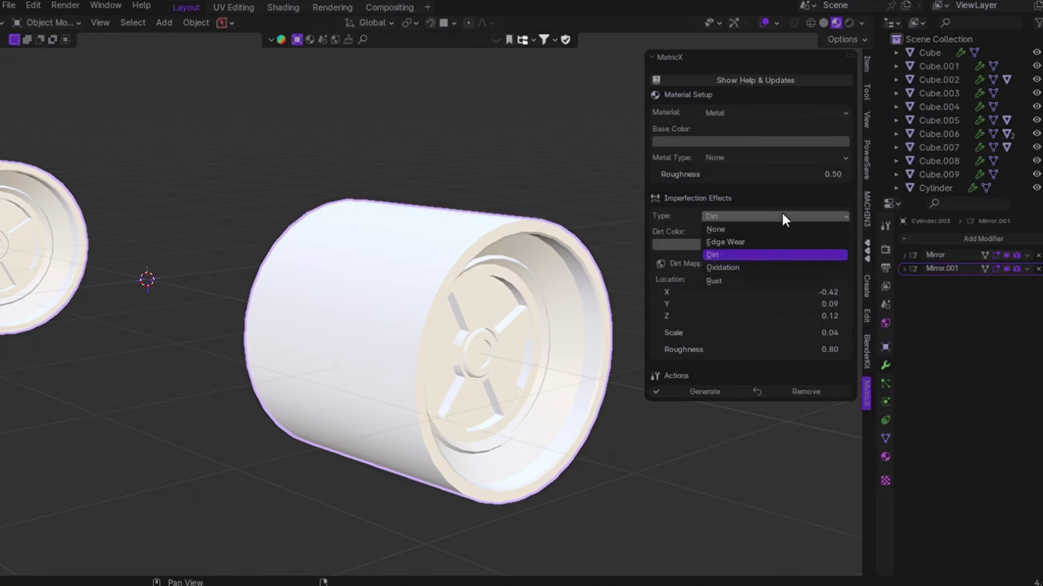
left_click(726, 242)
left_click(719, 243)
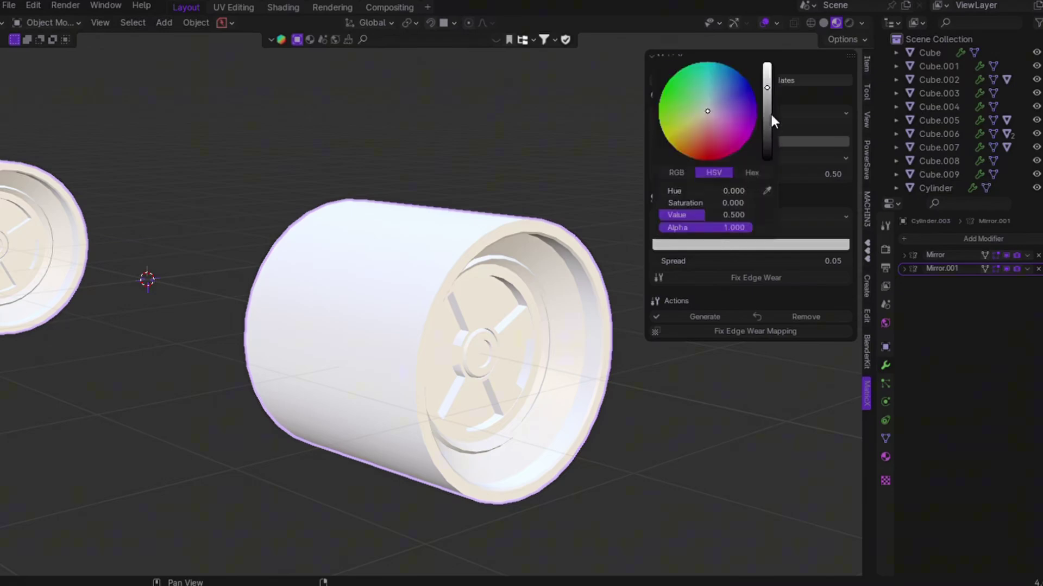
left_click(767, 104)
left_click(767, 111)
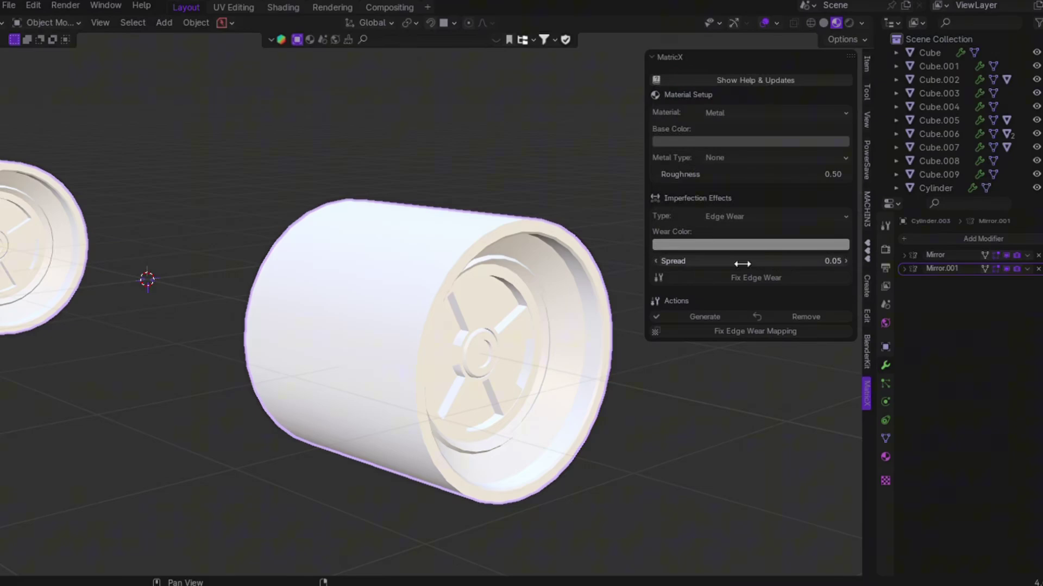
middle_click_drag(495, 345, 525, 349)
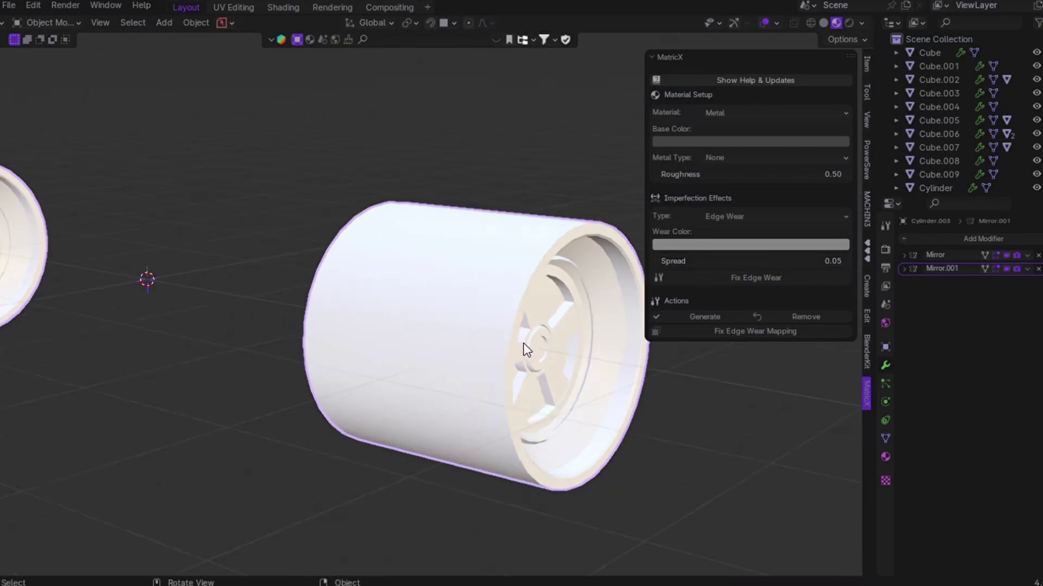
left_click(703, 317)
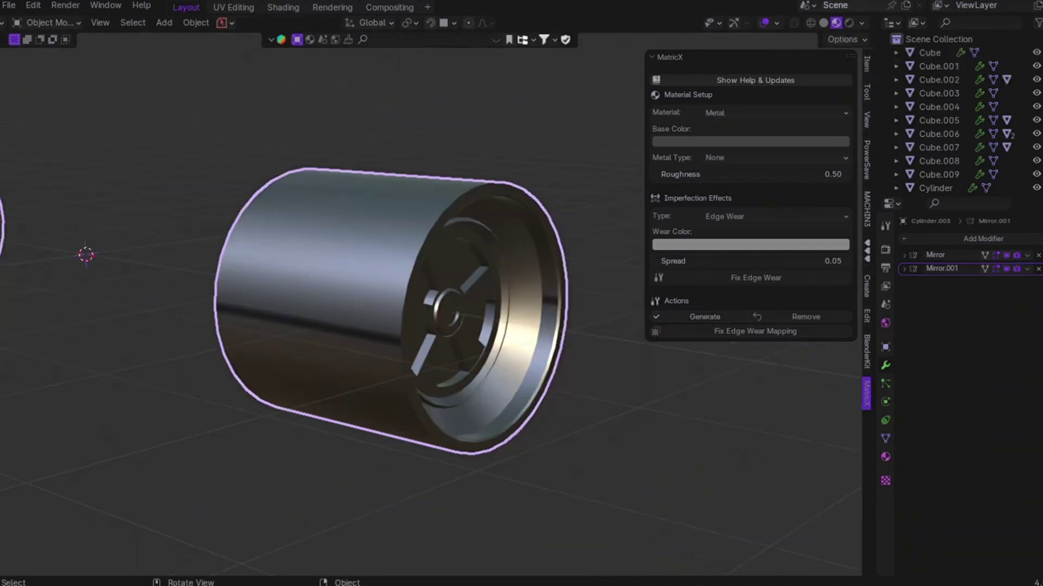
- Fix the rims' edge wear in rendered shading, set its spread to 0.03, and return to material preview
left_click(848, 24)
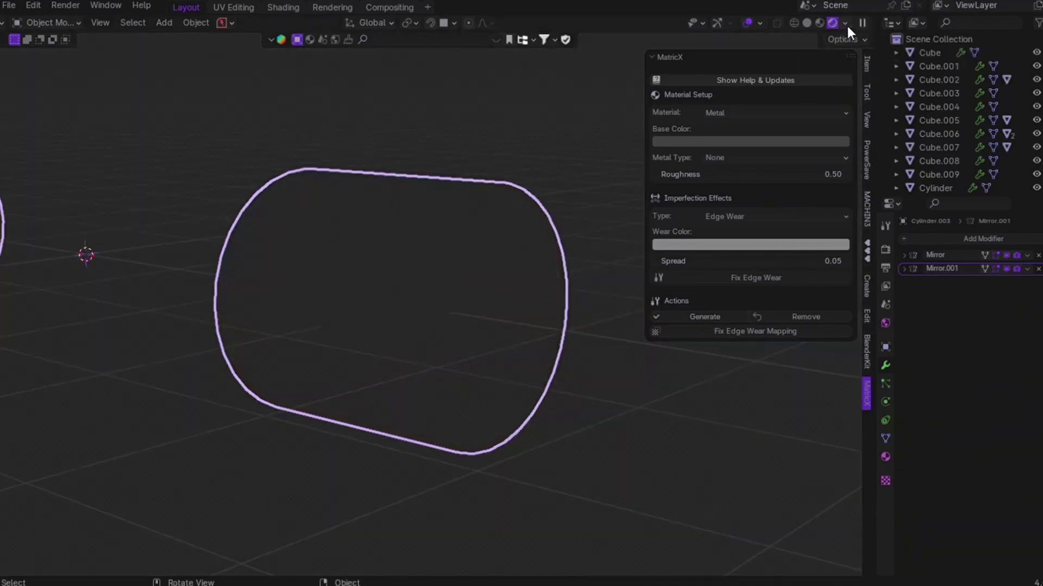
left_click(881, 247)
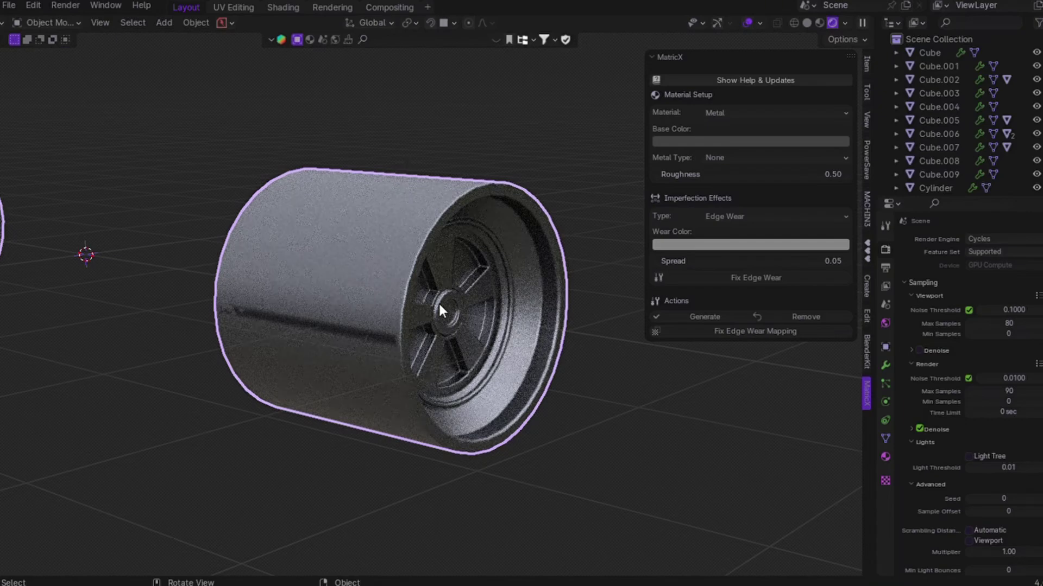
left_click(743, 279)
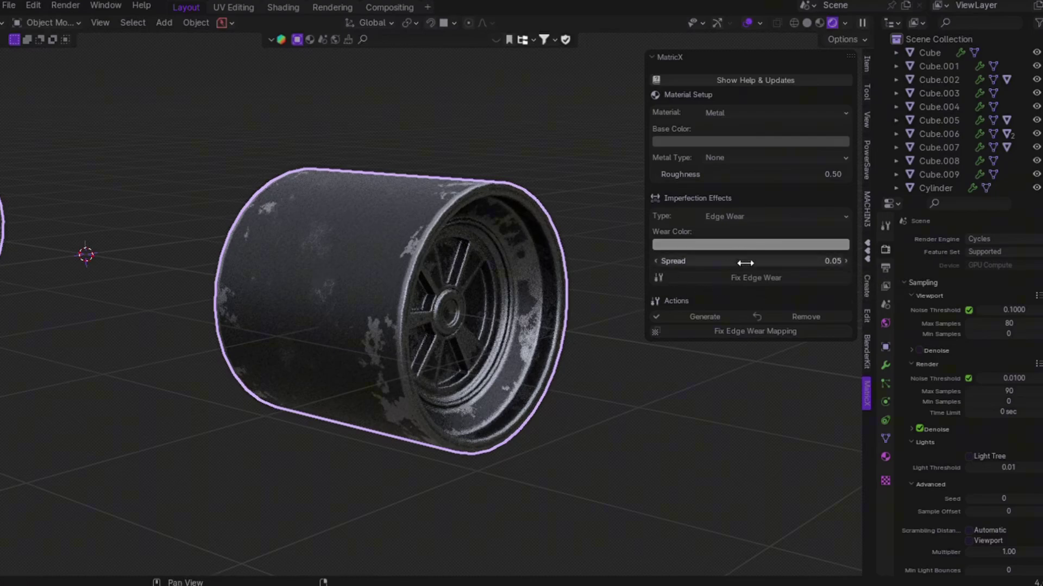
left_click_drag(745, 263, 731, 263)
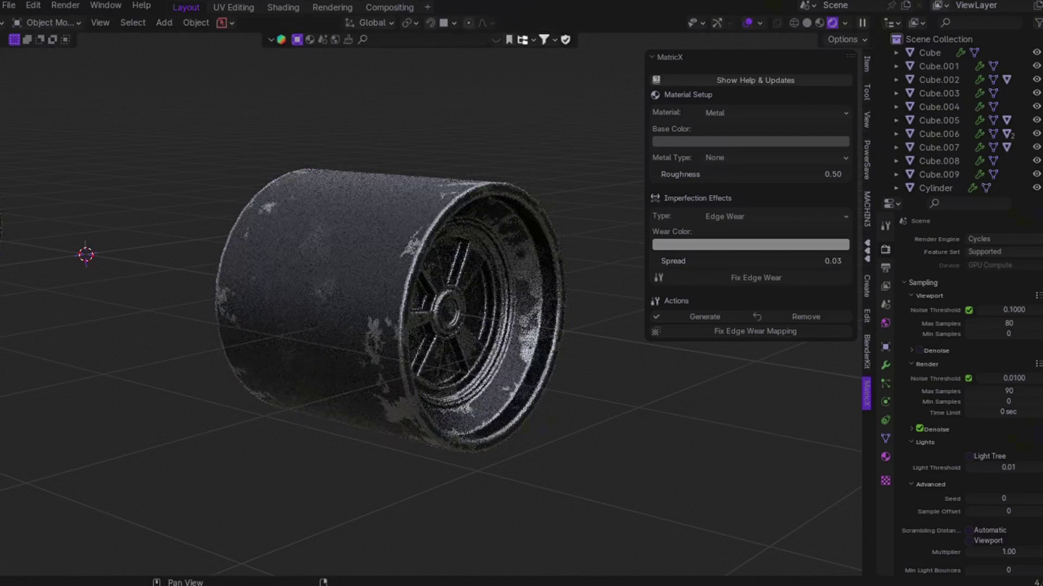
left_click(820, 22)
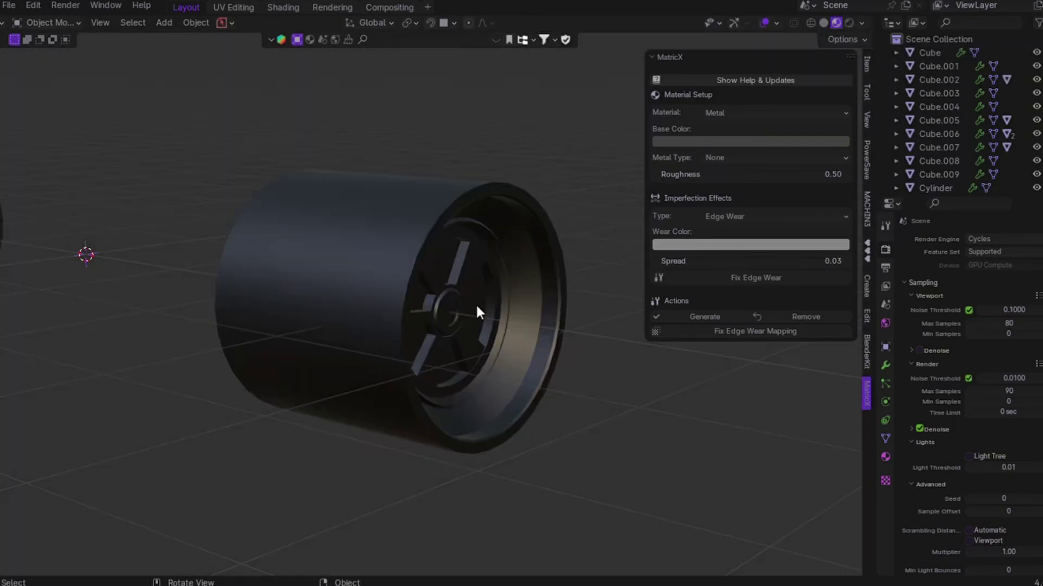
- Leave local view and link the front rims' worn metal material to the middle and rear rims
key("KP_Divide")
scroll(476, 305, "down", 1)
middle_click_drag(477, 306, 194, 311, "shift")
left_click(345, 311)
left_click(429, 304, "shift")
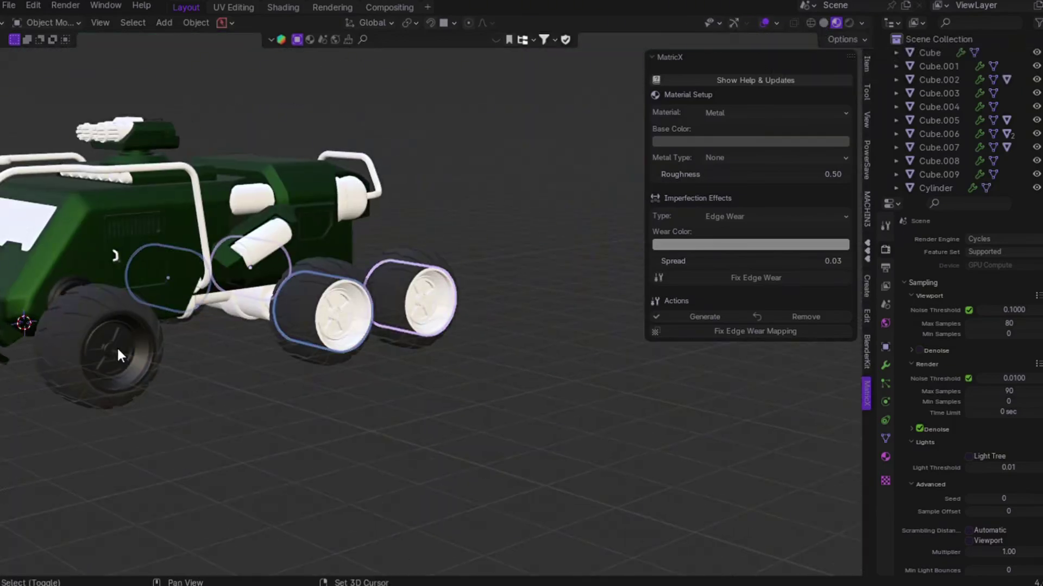
left_click(117, 347, "shift")
key("ctrl+l")
left_click(116, 346)
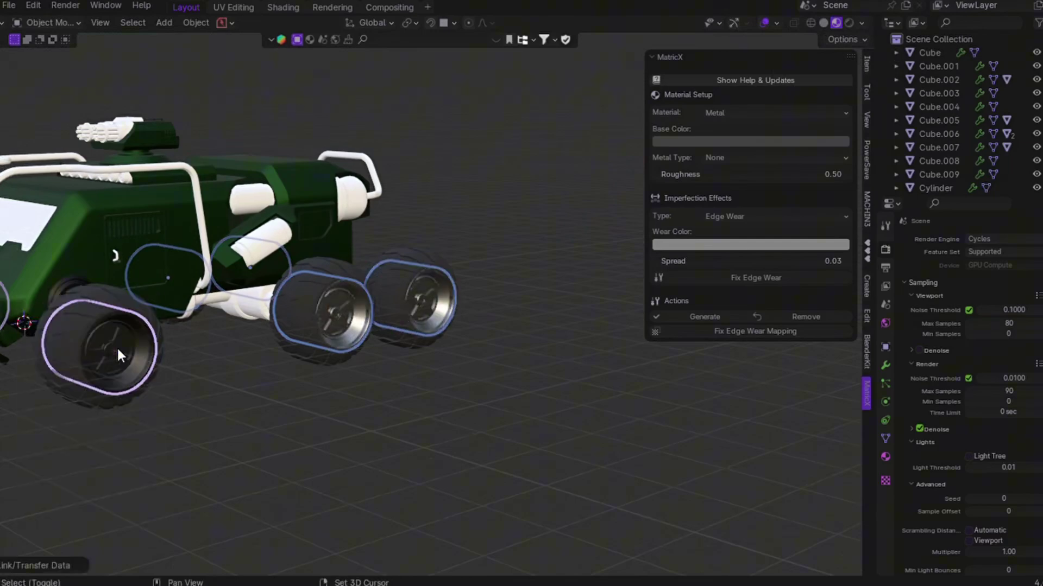
- Select the underside suspension arm, axles, drive shaft, joints and pipes and link the dark front axle's material to them
middle_click_drag(116, 347, 320, 336, "shift")
middle_click_drag(117, 346, 152, 260)
scroll(116, 346, "up", 4)
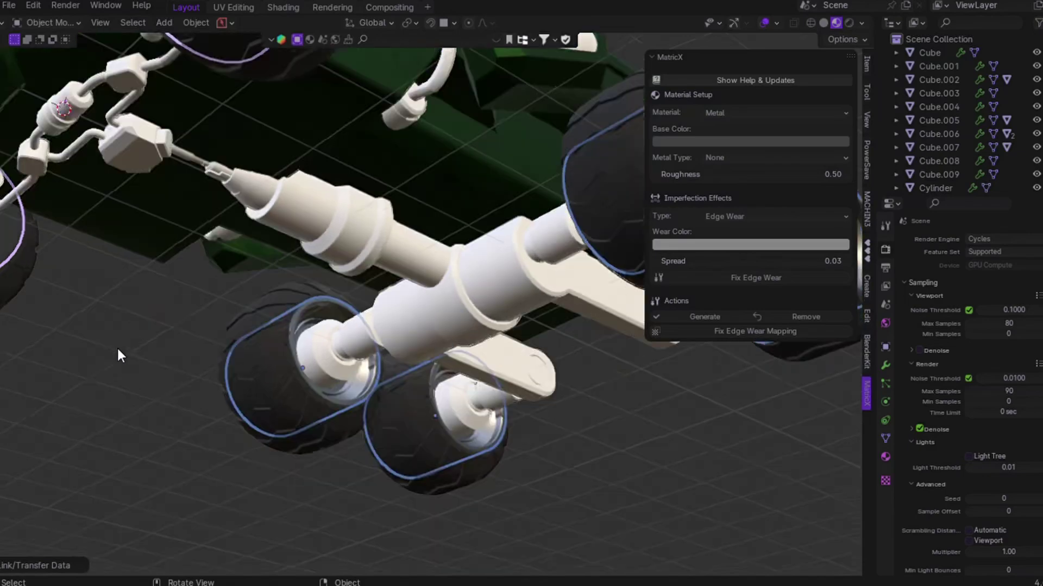
scroll(325, 368, "down", 3)
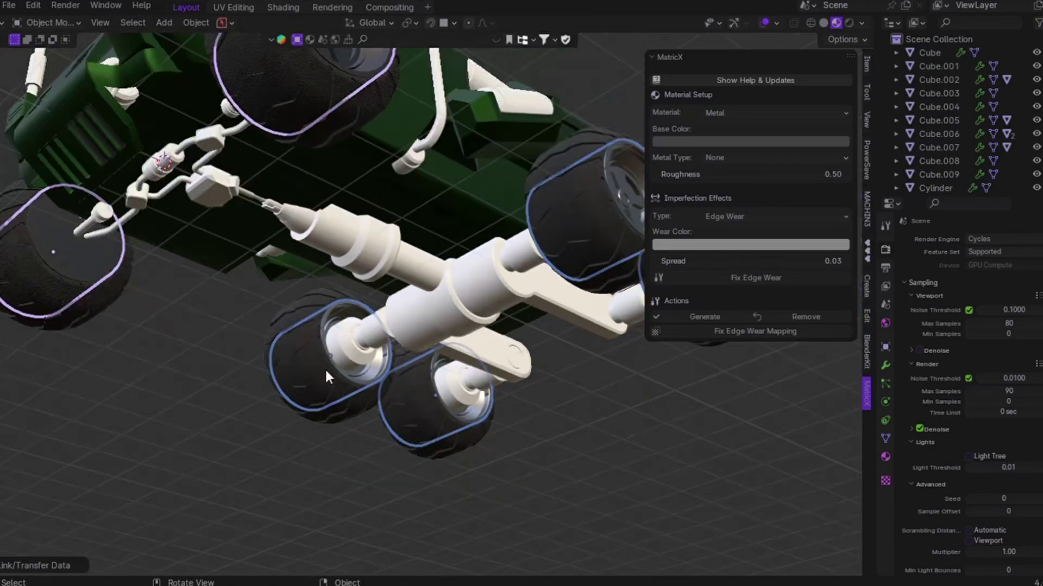
left_click(483, 311)
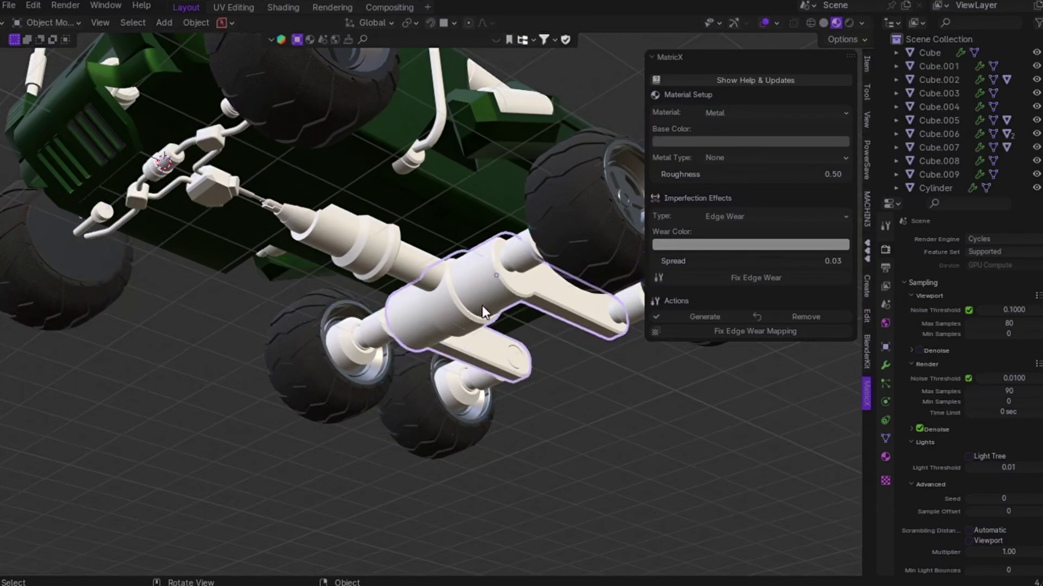
middle_click_drag(462, 272, 467, 236)
left_click(535, 229, "shift")
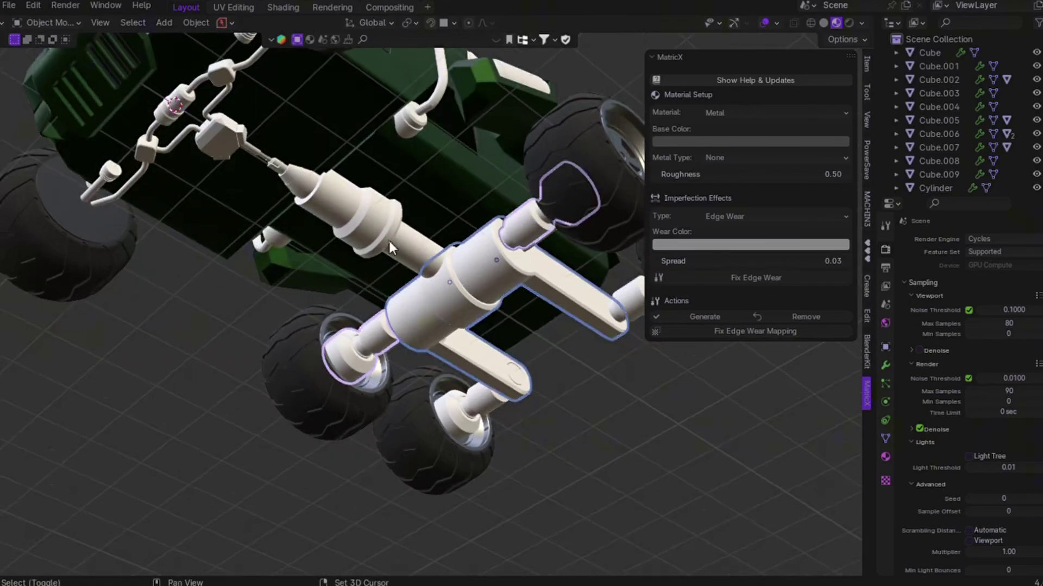
left_click(231, 148, "shift")
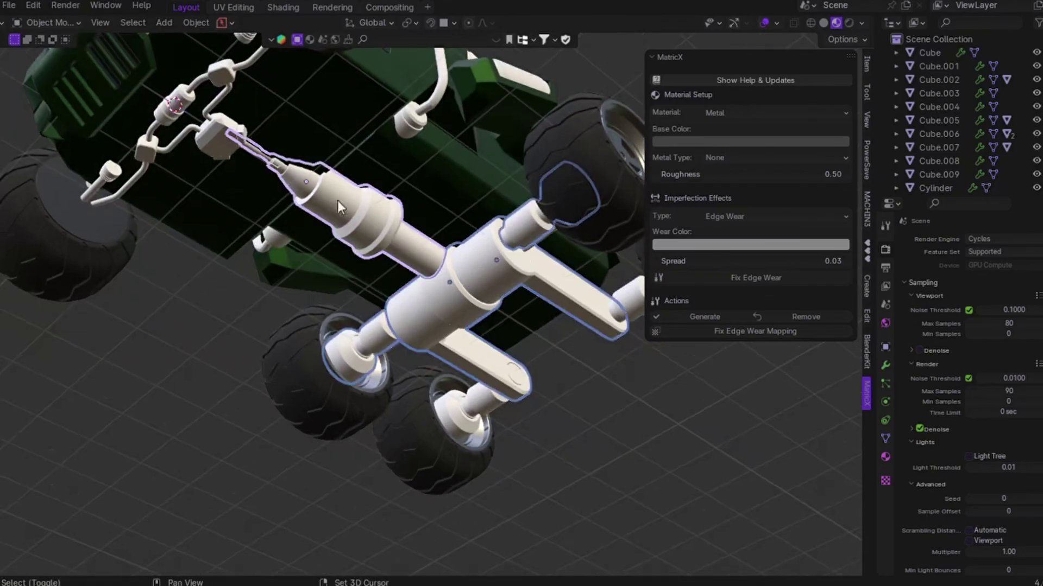
left_click(218, 144, "shift")
left_click(179, 106, "shift")
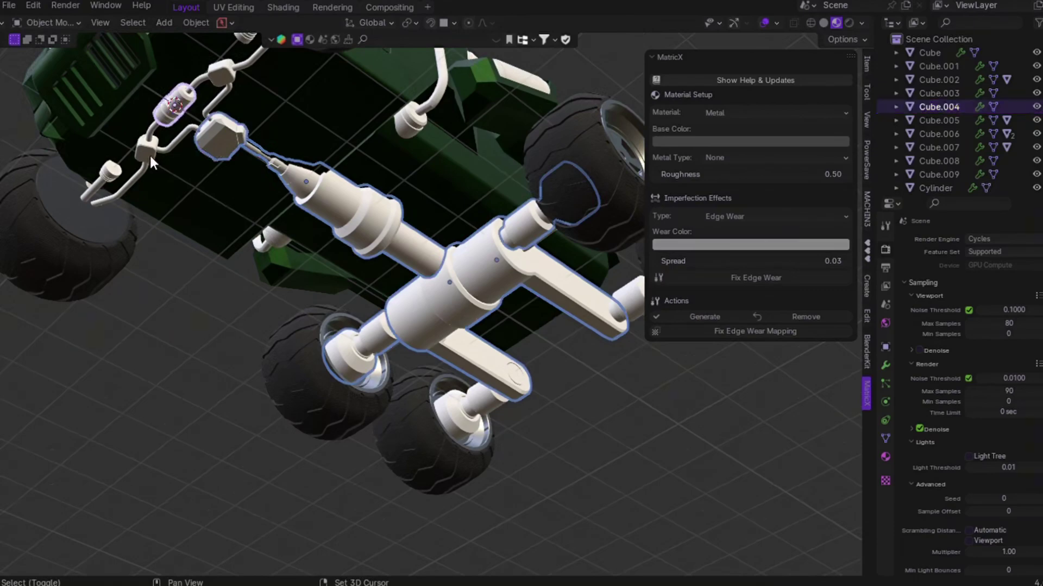
left_click(147, 153, "shift")
left_click(166, 157, "shift")
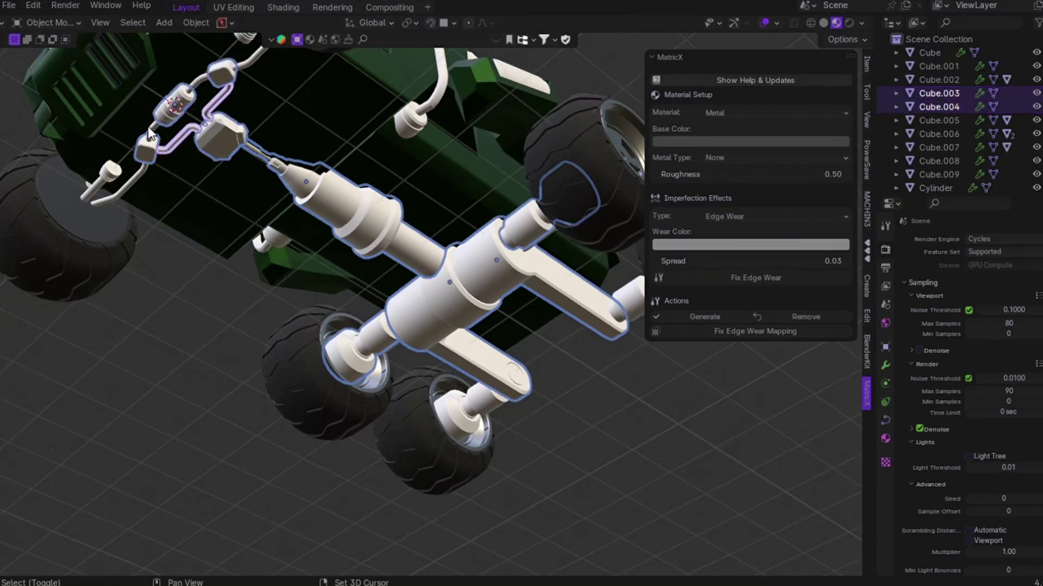
middle_click_drag(145, 171, 148, 174)
middle_click_drag(234, 173, 359, 161)
scroll(360, 161, "up", 3)
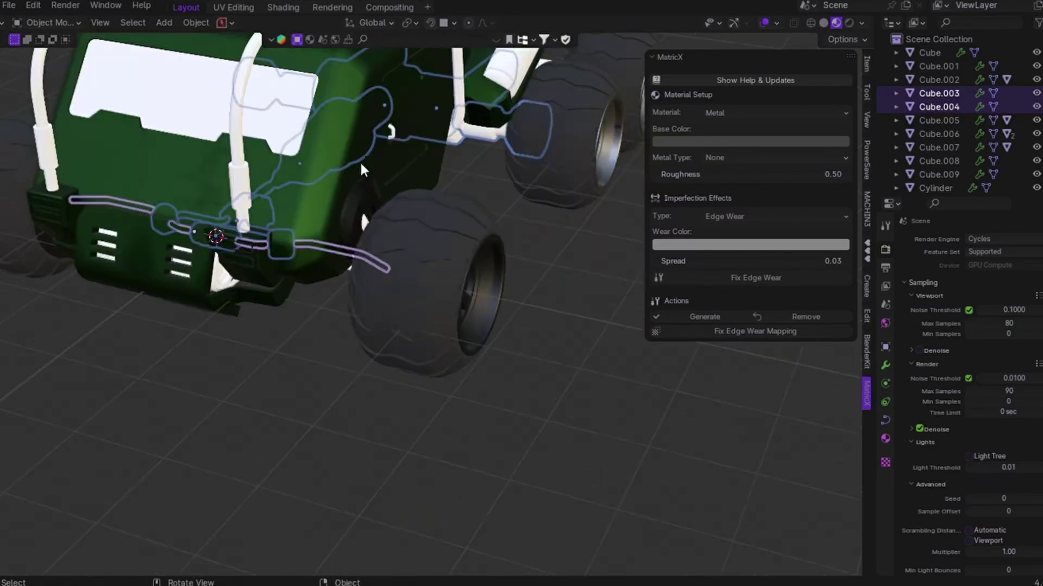
left_click(361, 210, "shift")
key("ctrl+l")
left_click(361, 208)
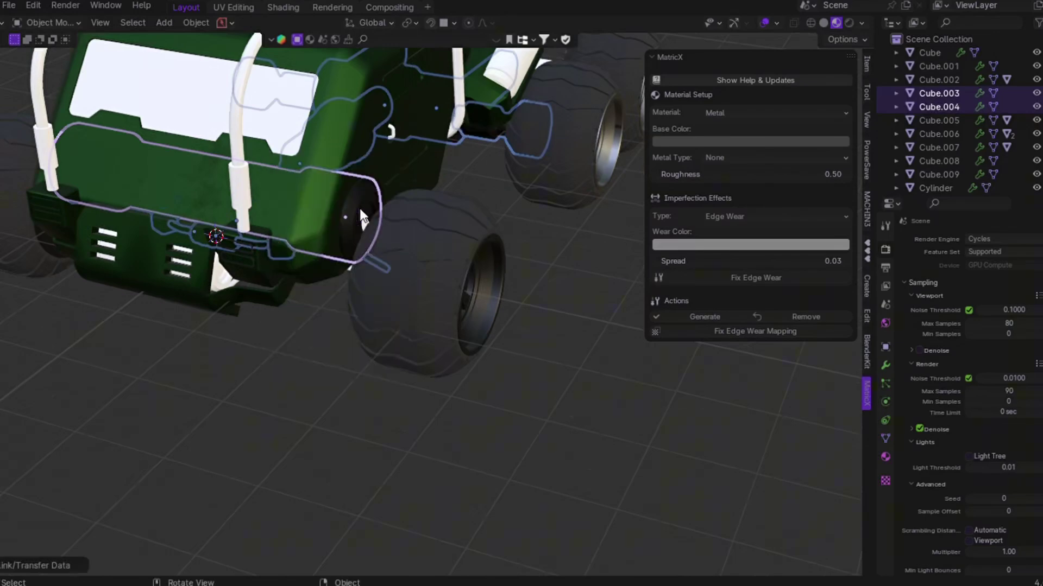
- Link the front axle's dark material to the white part behind the front grille vents
middle_click_drag(360, 209, 360, 210)
left_click(252, 155)
middle_click_drag(252, 154, 254, 158)
left_click(383, 110, "shift")
middle_click_drag(383, 110, 383, 111)
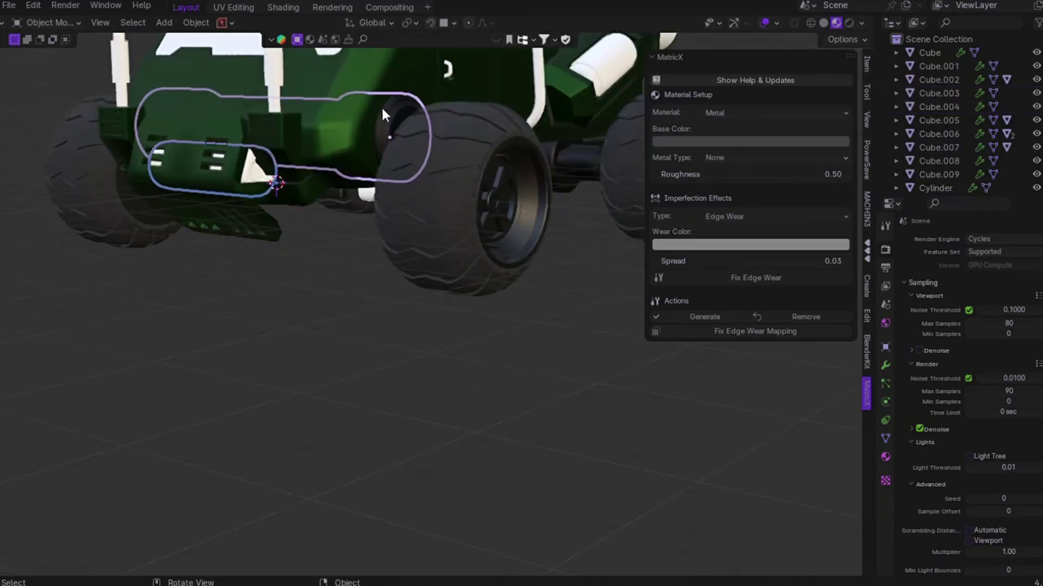
key("ctrl+l")
left_click(315, 180)
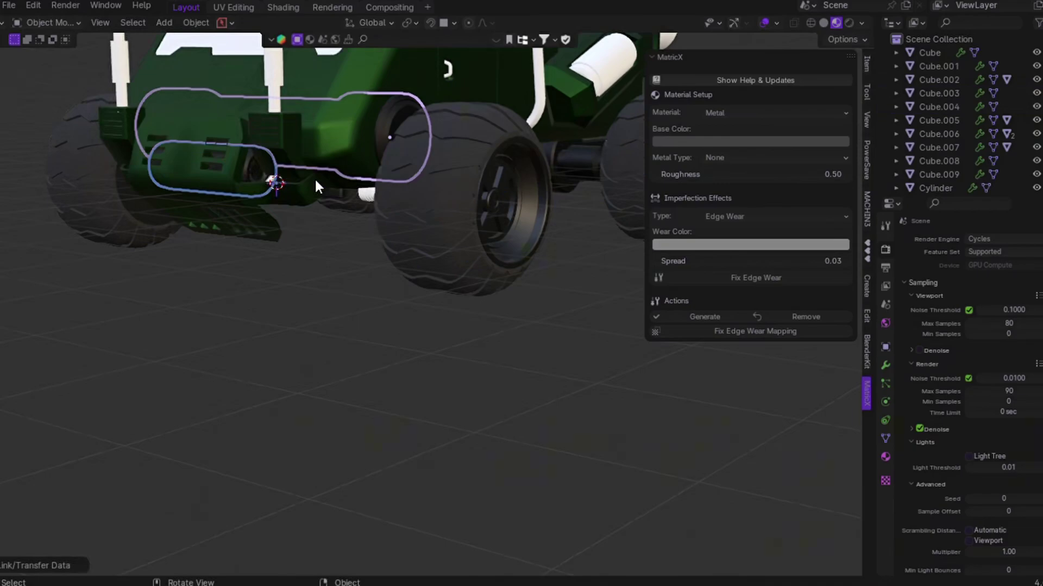
- Select the front roll-bar pipes and set up a Metal material with metal type None and a light gray base color
middle_click_drag(314, 178, 292, 132)
left_click(292, 133)
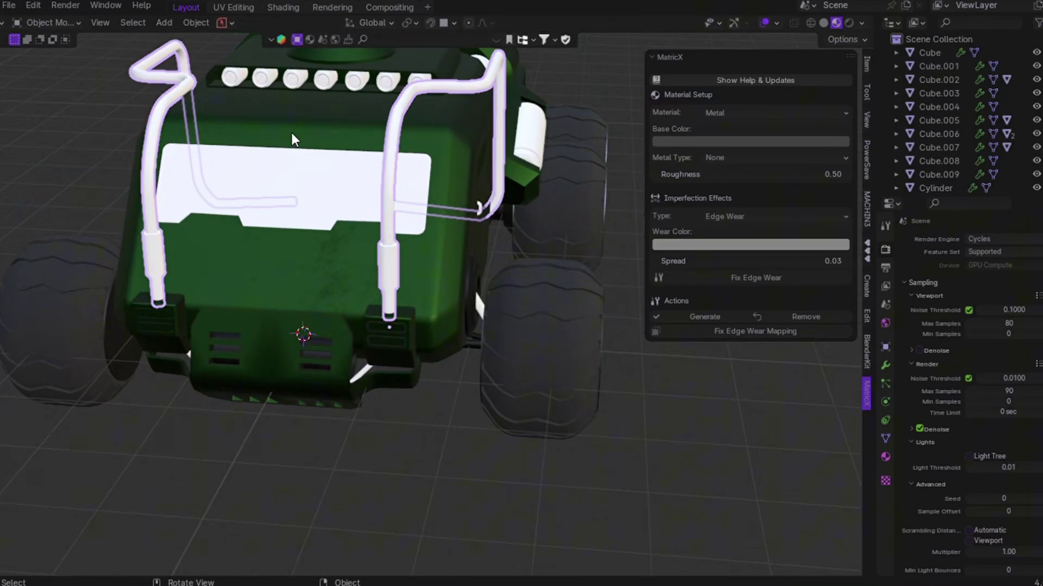
left_click(744, 111)
left_click(743, 113)
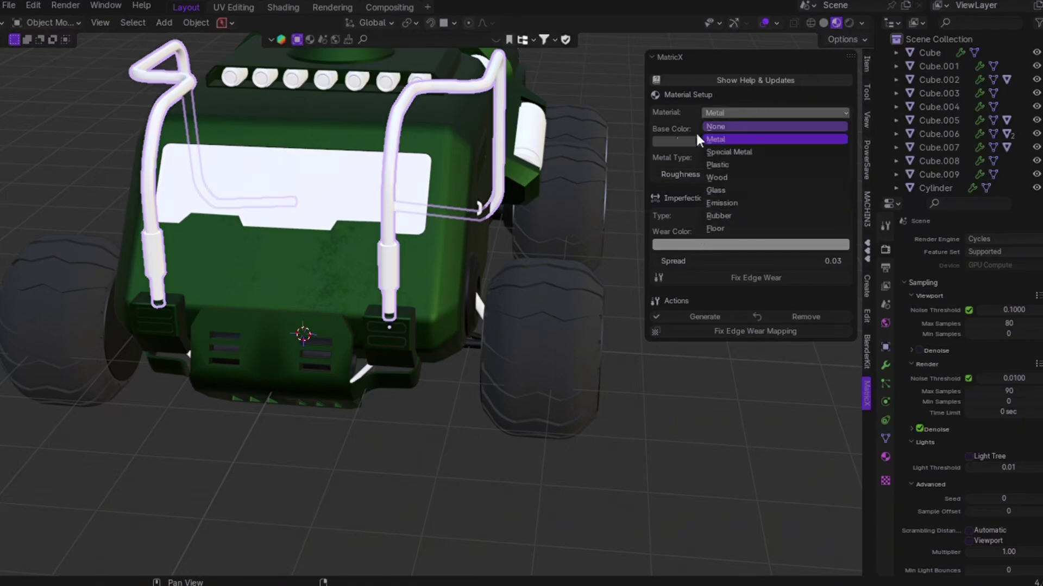
left_click(762, 137)
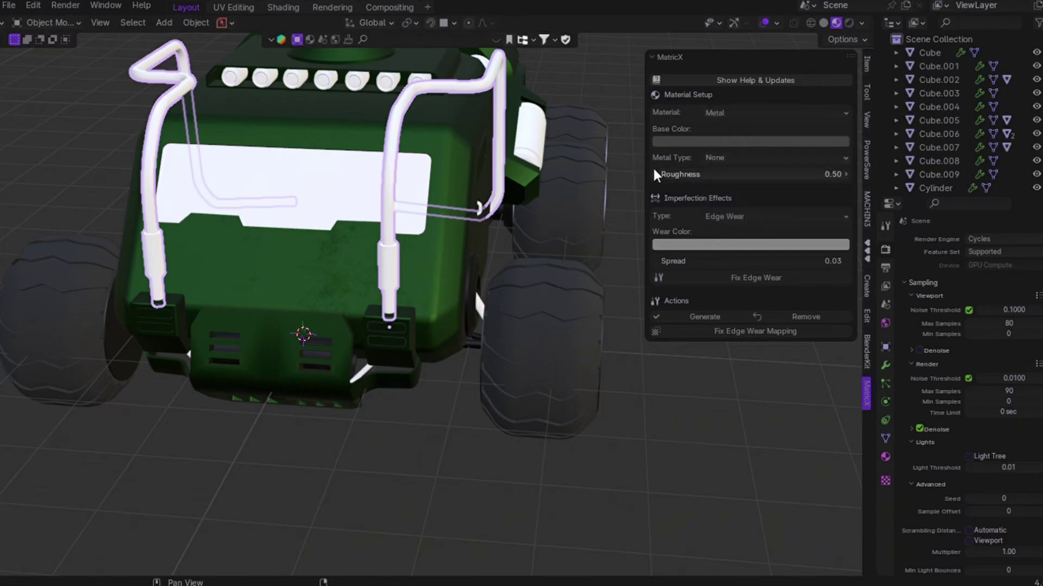
left_click(757, 156)
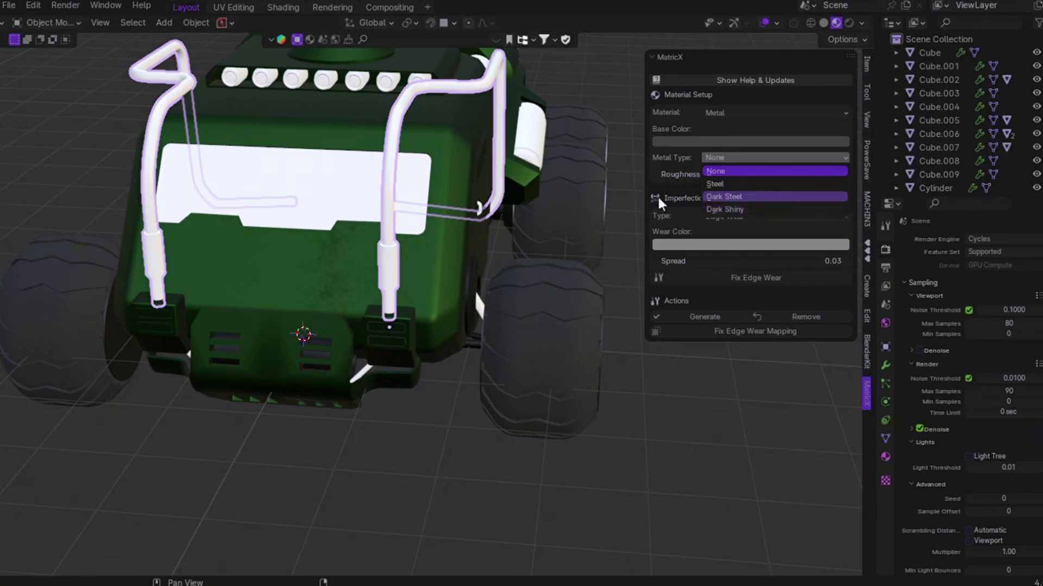
middle_click_drag(631, 197, 524, 187)
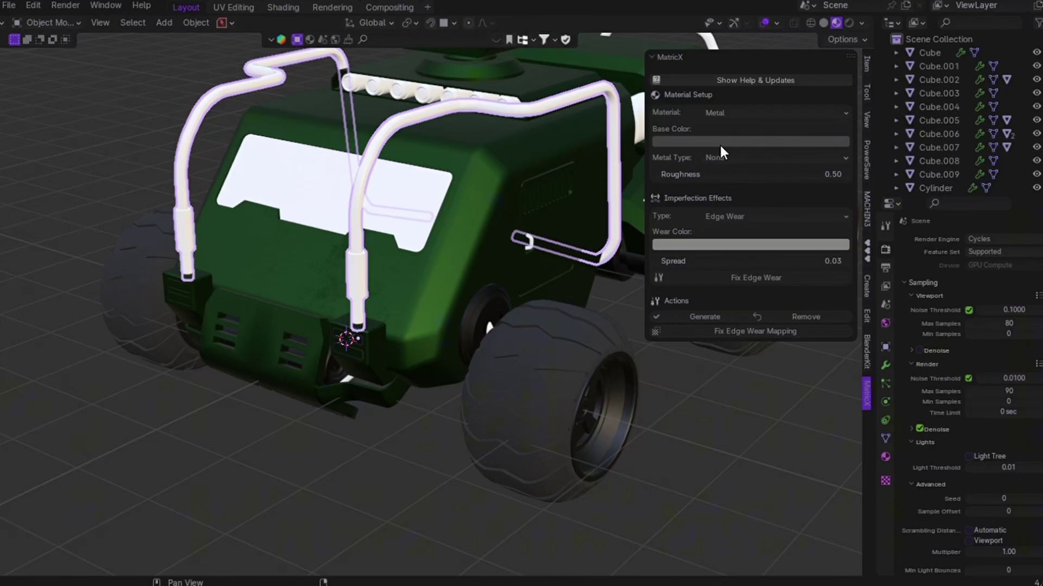
left_click(695, 143)
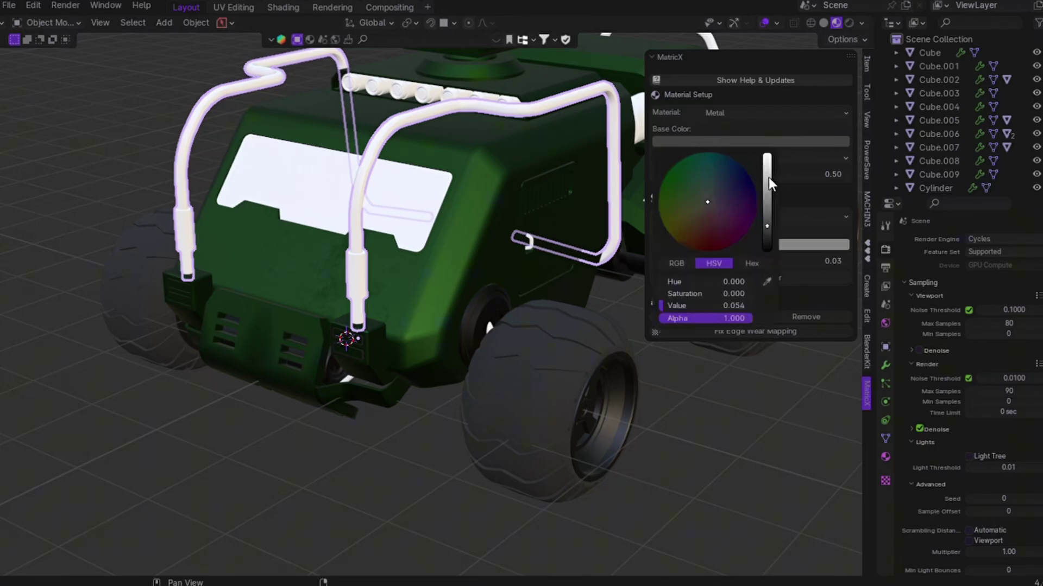
left_click_drag(768, 177, 766, 184)
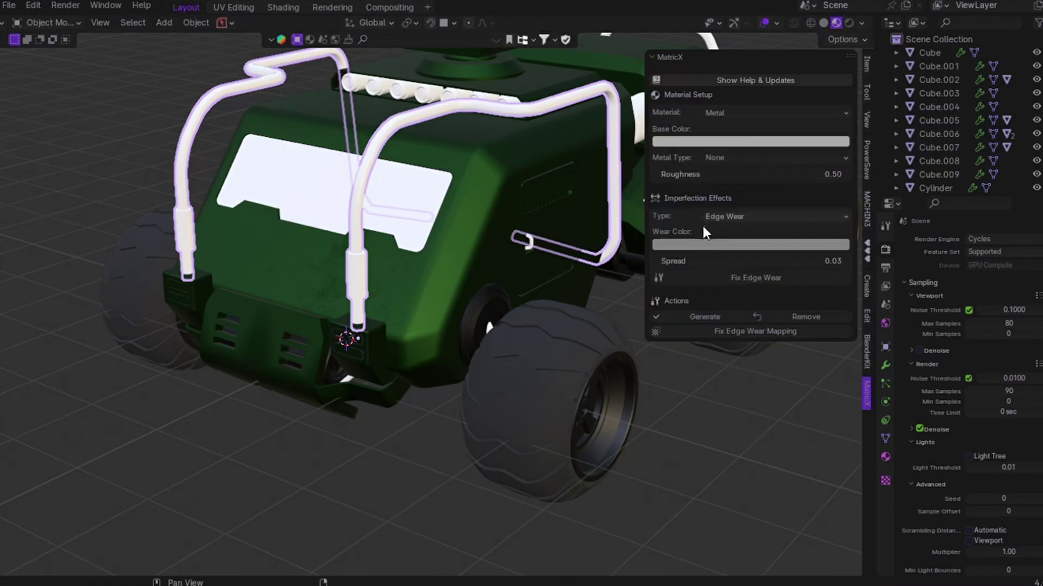
- Darken the Edge Wear color to a medium-dark gray and generate the metal material on the front roll-bar pipes
left_click(685, 242)
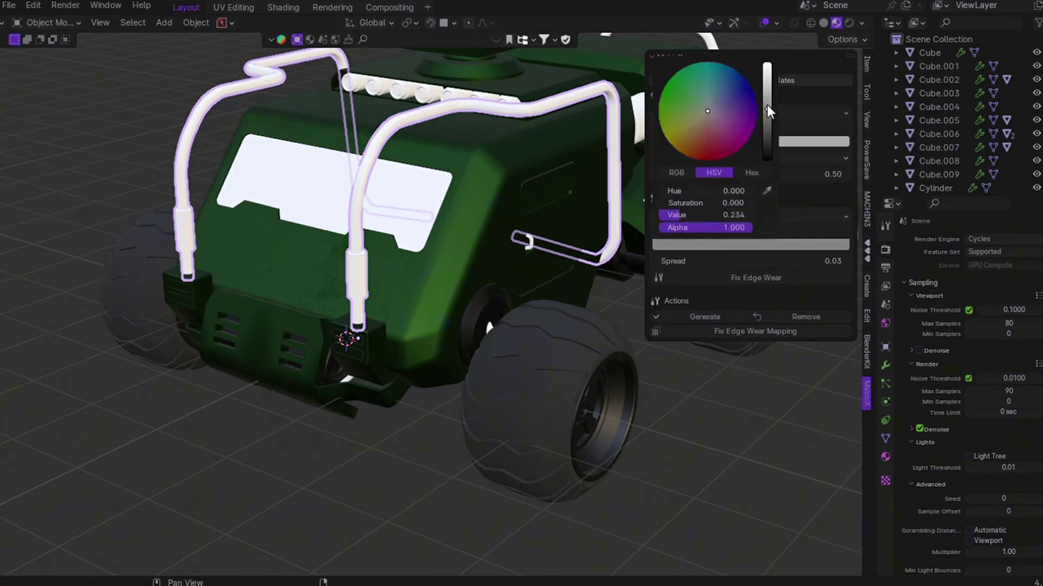
left_click_drag(768, 110, 771, 124)
left_click(709, 315)
- Isolate the front roll-bar pipes, examine their edge wear in rendered shading, and return to the full vehicle in material preview
key("KP_Divide")
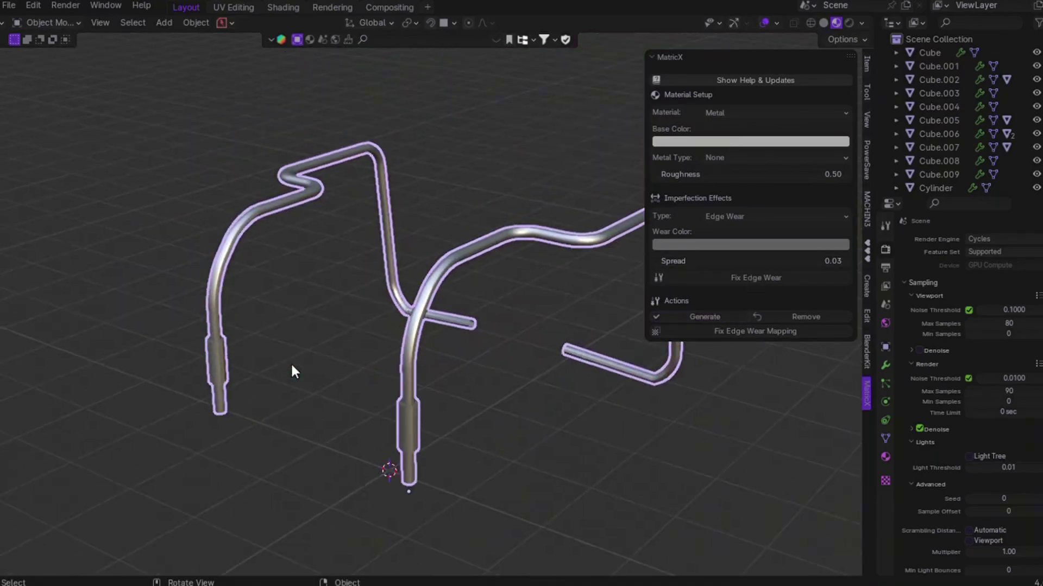
left_click(849, 21)
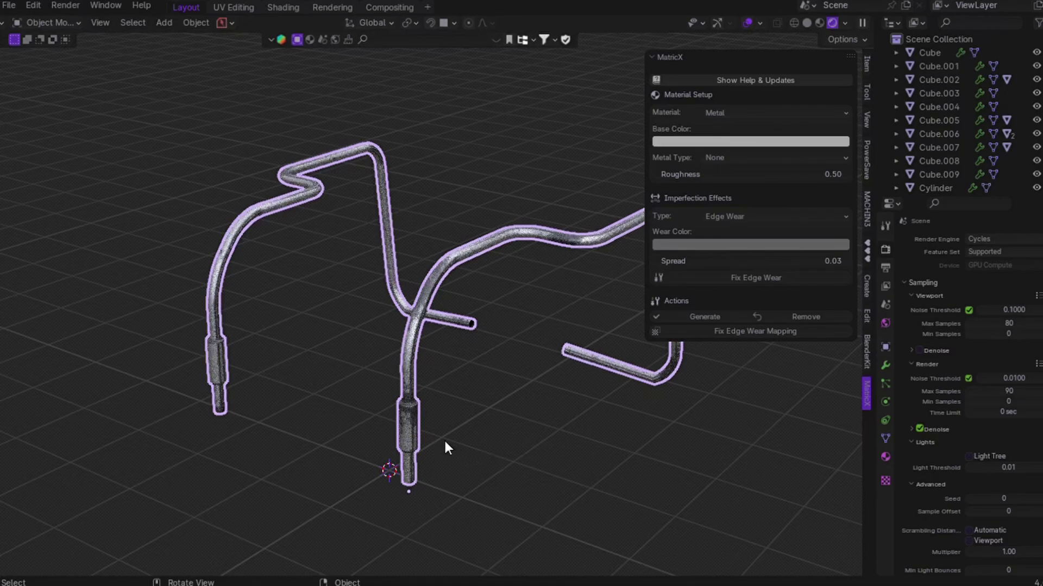
left_click(819, 22)
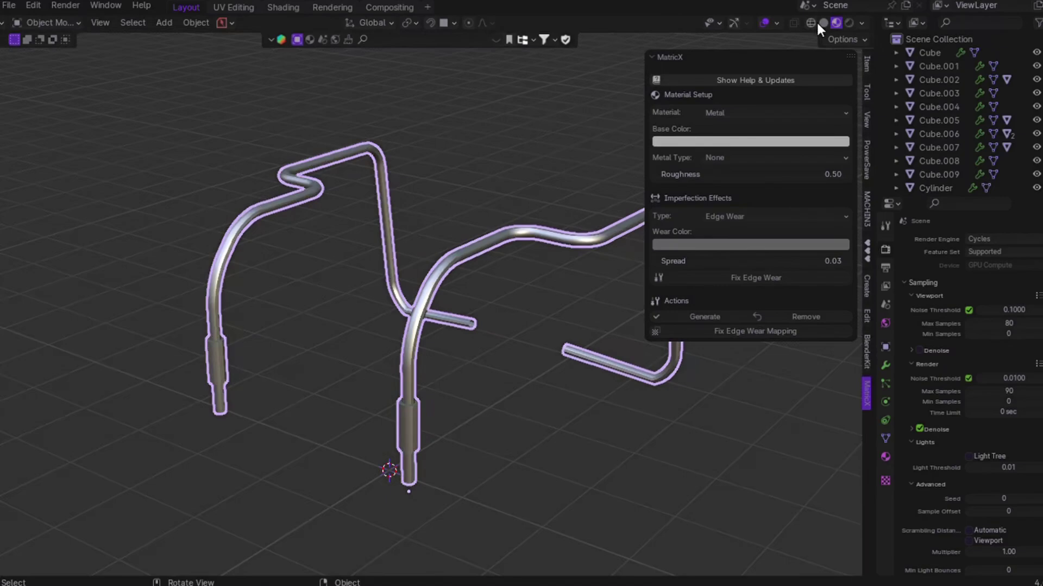
key("KP_Divide")
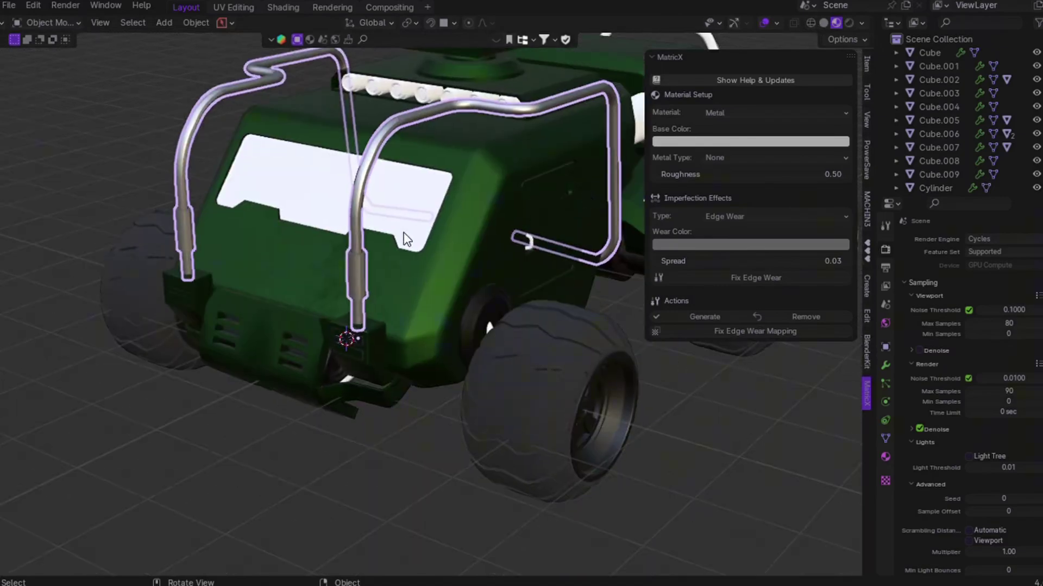
- Generate a Glass material with a darker gray base color on the windshield
left_click(387, 197)
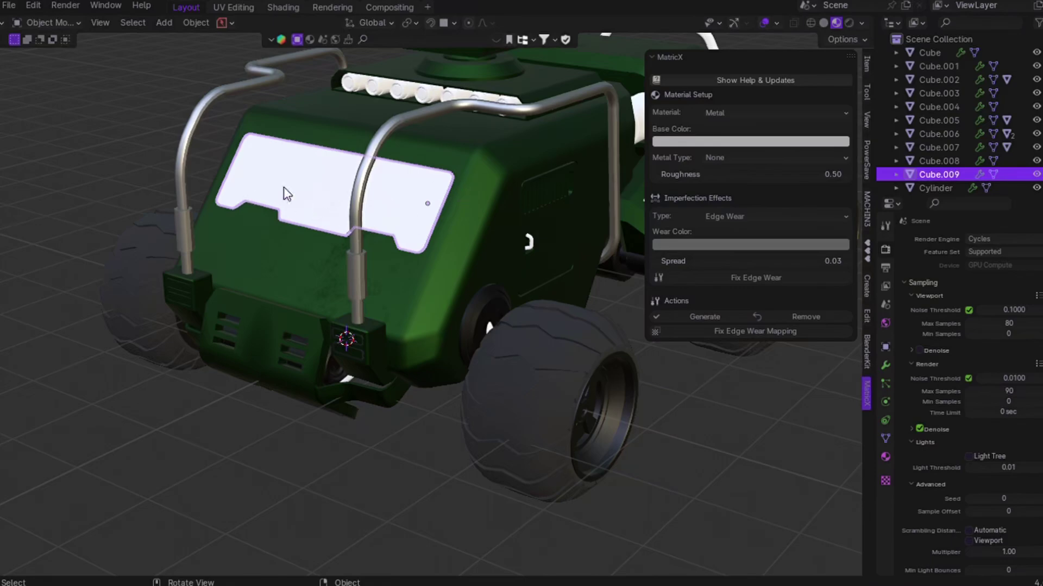
middle_click_drag(448, 241, 449, 241)
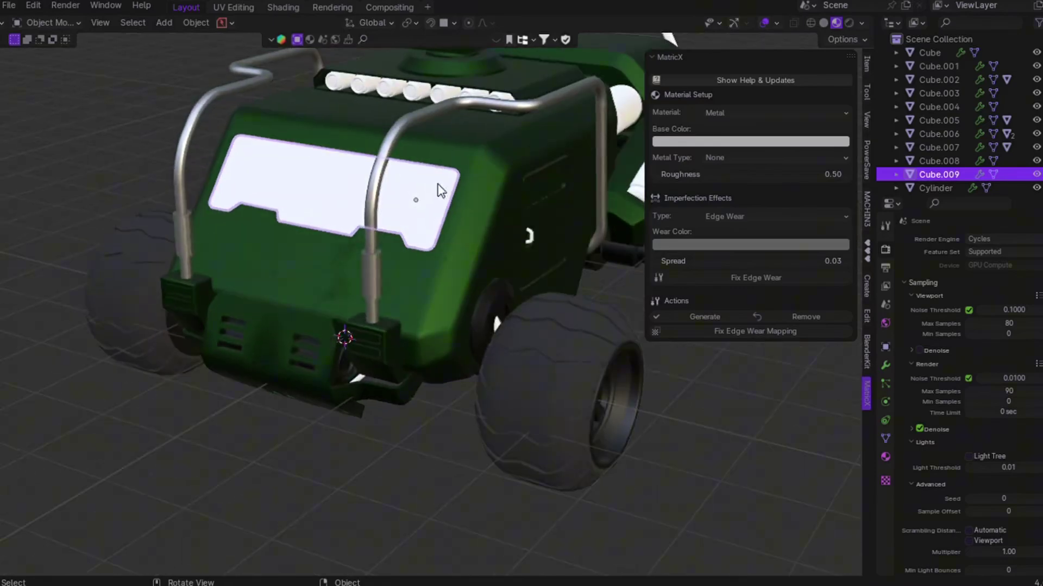
left_click(747, 112)
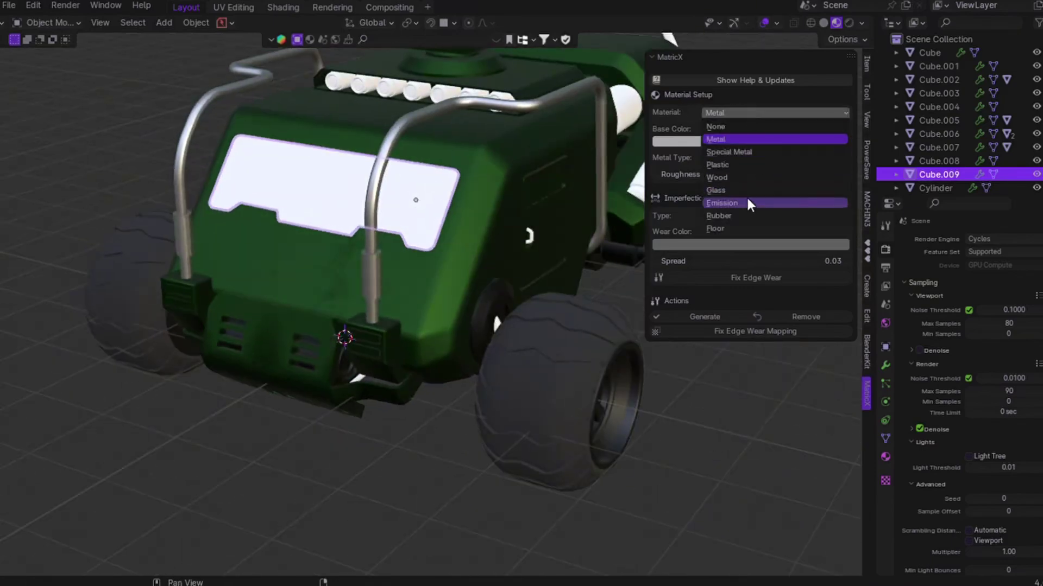
left_click(726, 190)
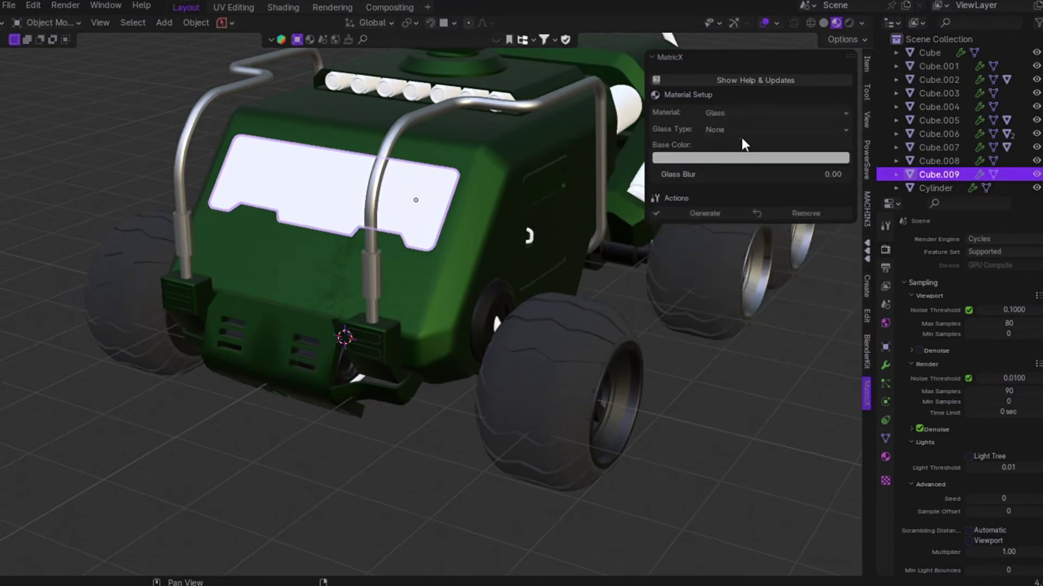
left_click(712, 157)
left_click_drag(770, 217, 766, 226)
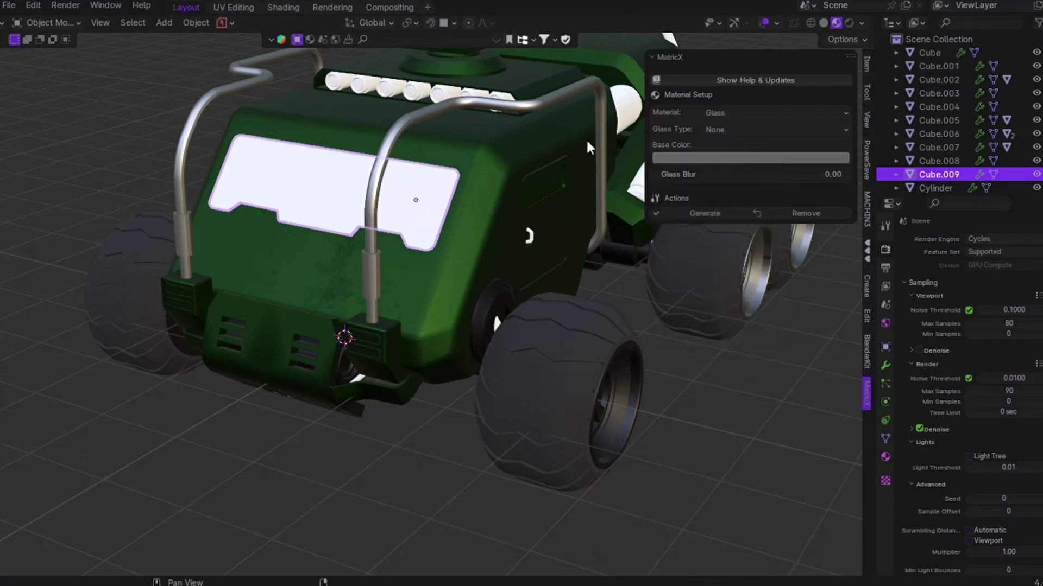
left_click(678, 215)
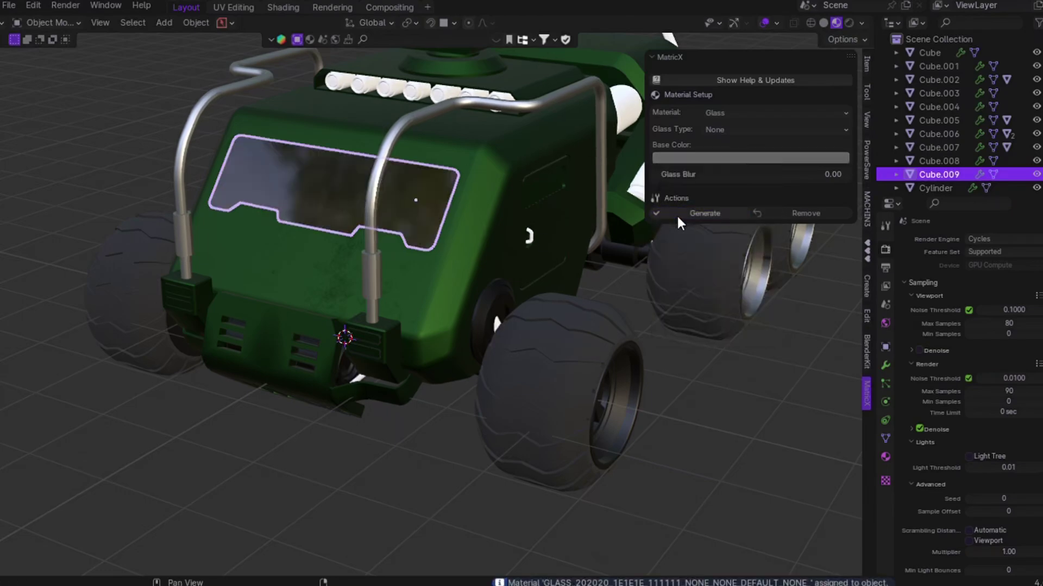
- Link the vehicle body's green material to the row of roof light housings
left_click(389, 88)
middle_click_drag(389, 88, 374, 128)
left_click(364, 141, "shift")
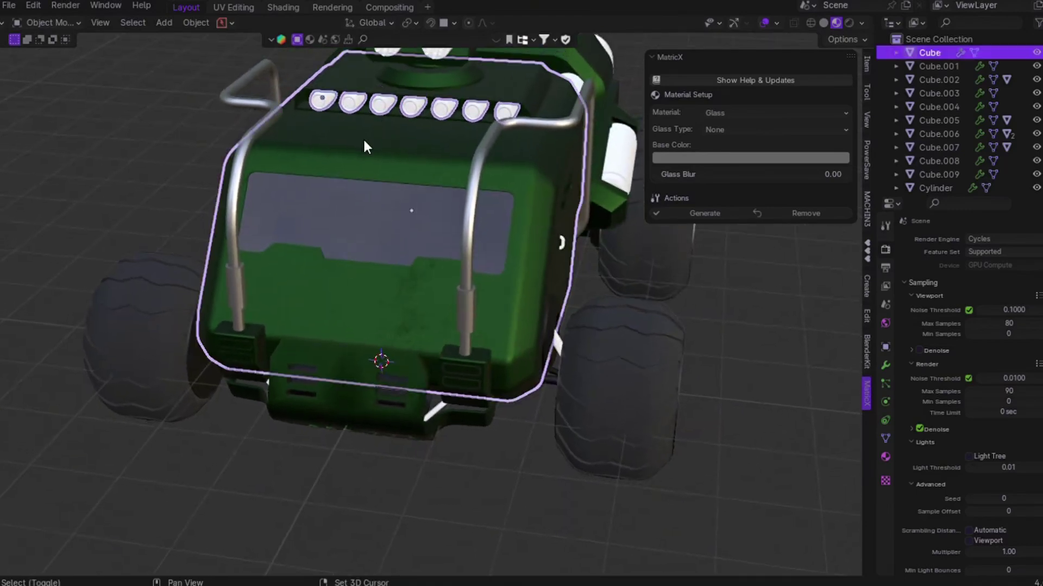
key("ctrl+l")
left_click(364, 141)
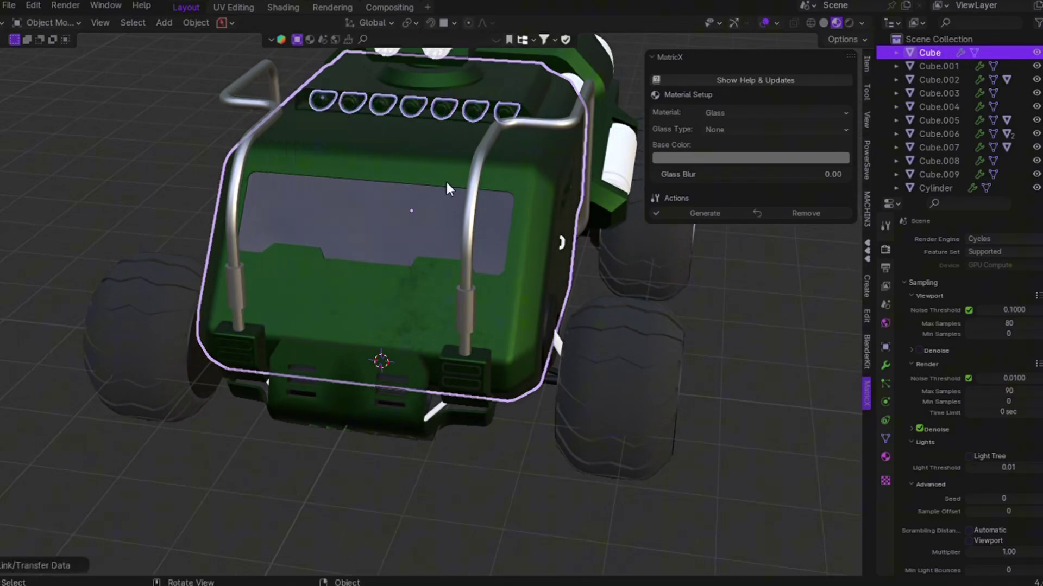
key("KP_Divide")
key("KP_Divide")
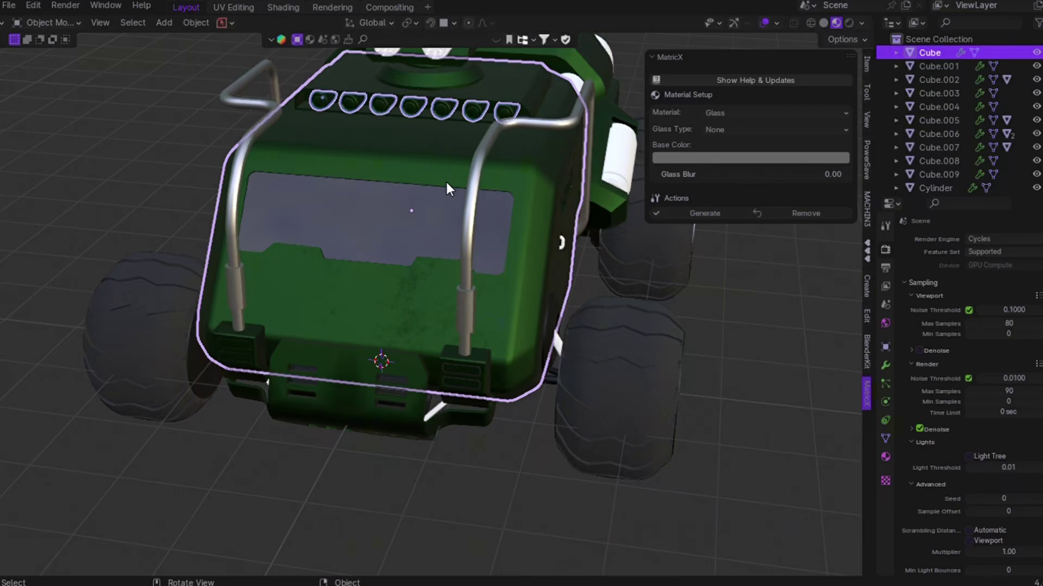
scroll(445, 184, "down", 3)
key("shift+a")
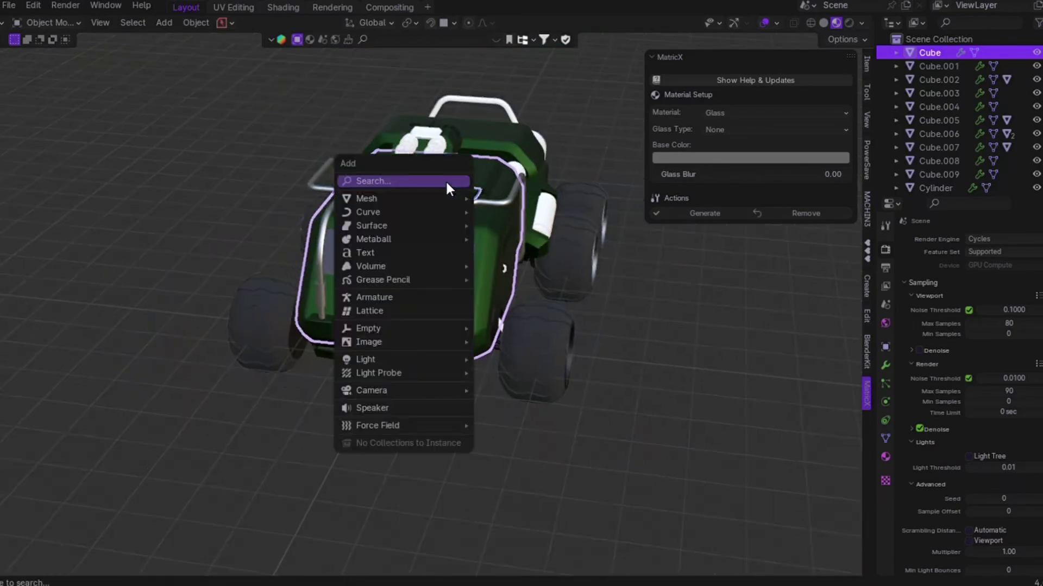
mouse_move(415, 197)
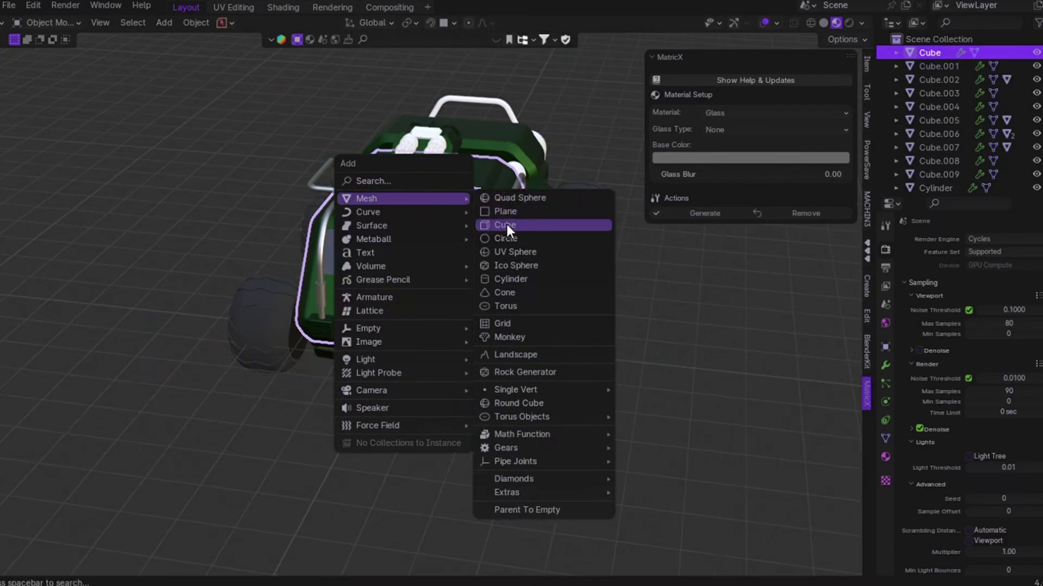
key("Escape")
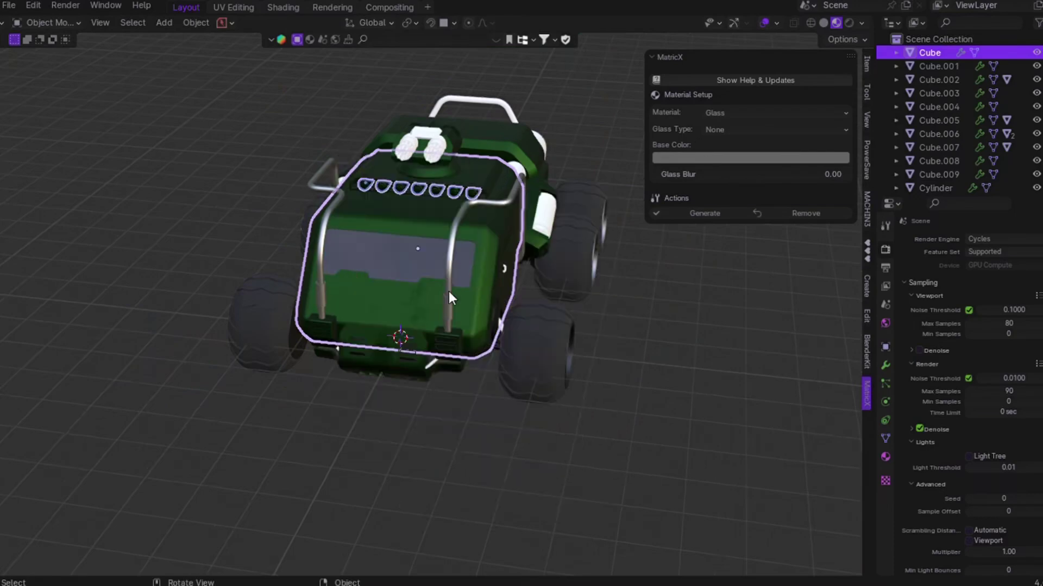
- Add a cylinder and move it along the Y axis to stand clear in front of the vehicle
key("shift+a")
mouse_move(459, 308)
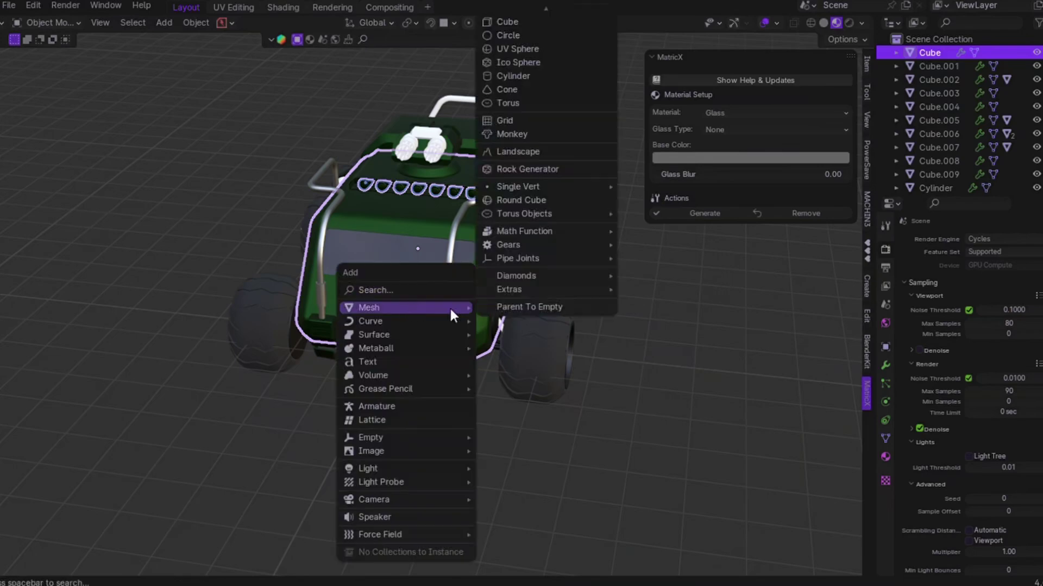
left_click(536, 72)
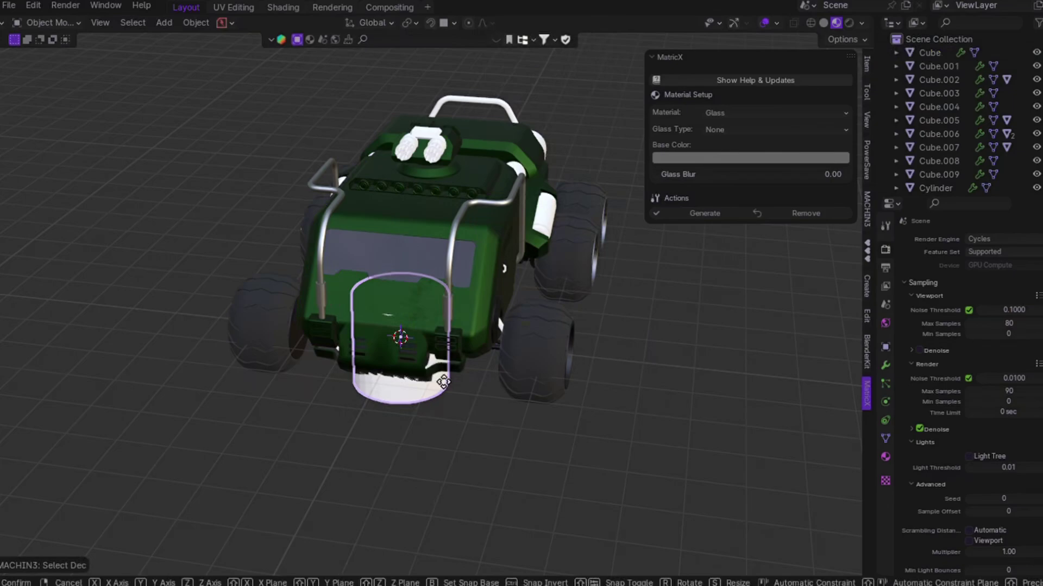
key("g")
key("y")
left_click(402, 462)
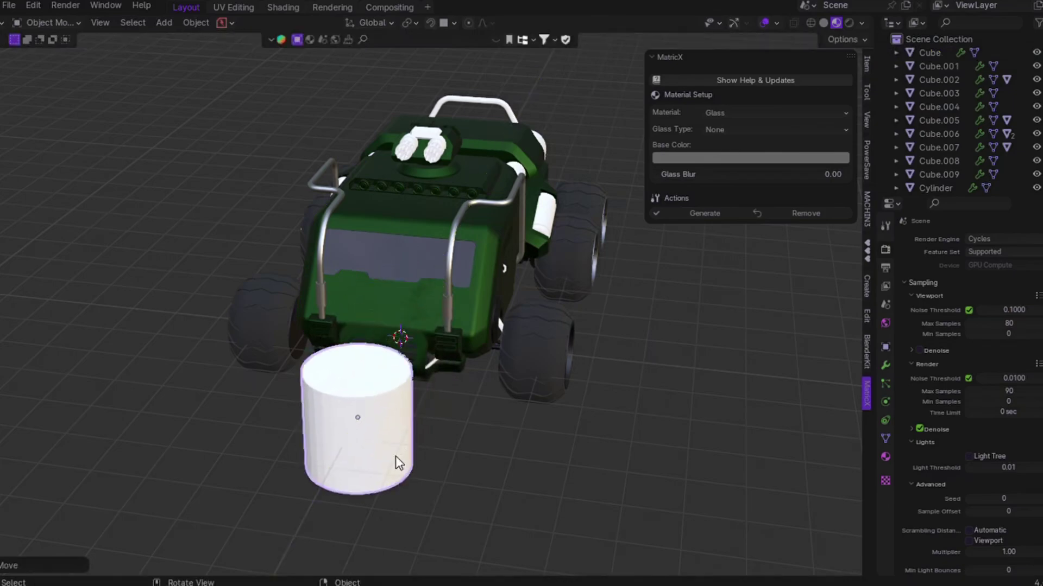
- Generate an Emission material with a bright yellow-green base color on the cylinder
left_click(721, 115)
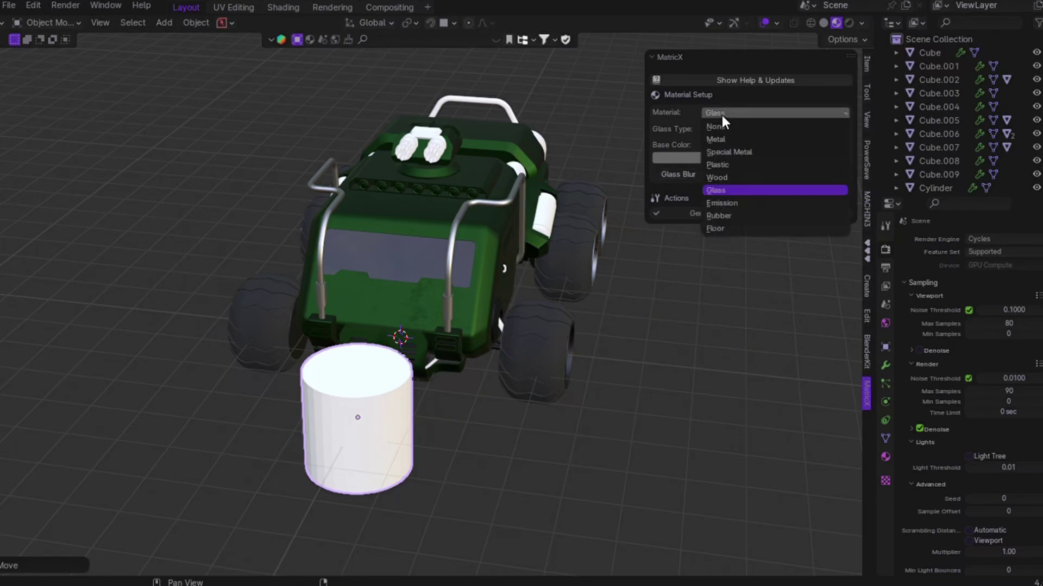
left_click(733, 203)
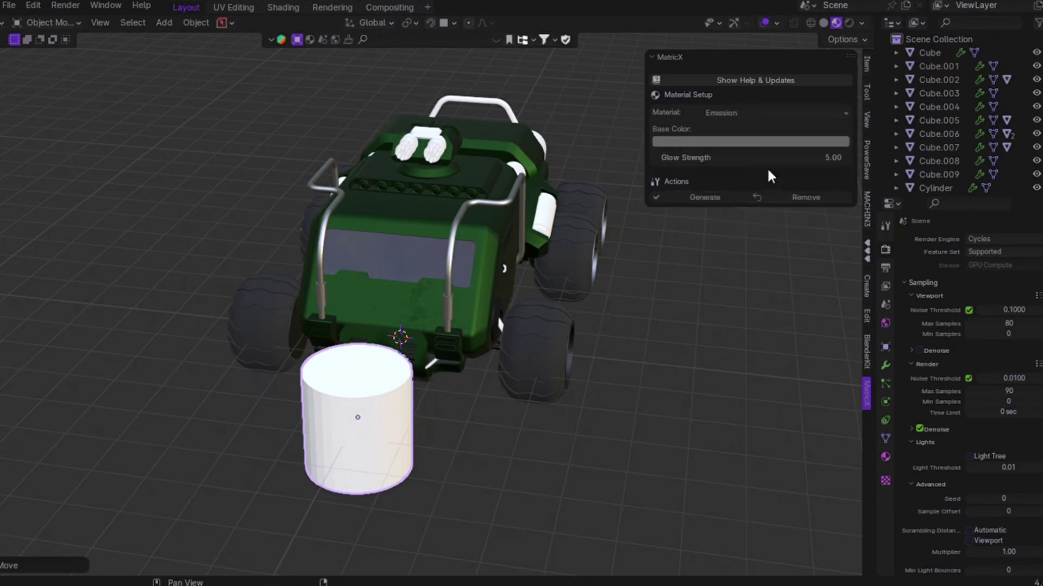
left_click(712, 143)
left_click(672, 214)
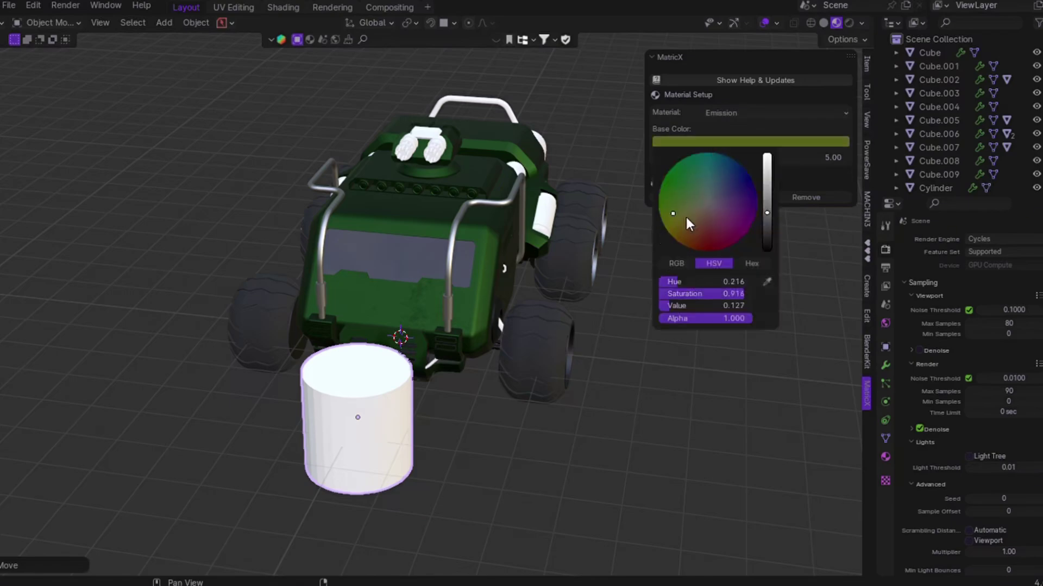
left_click(768, 171)
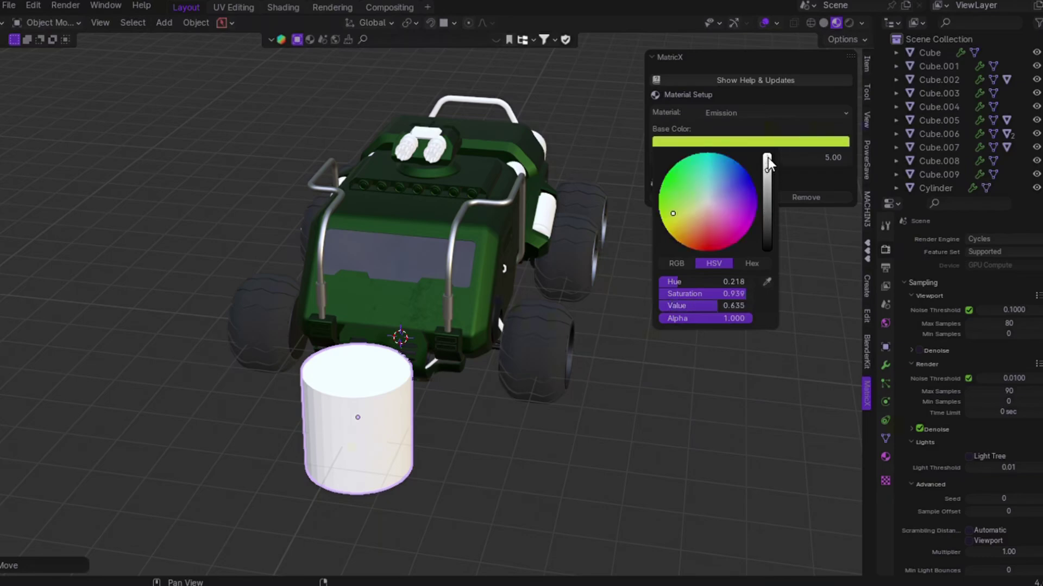
left_click(767, 155)
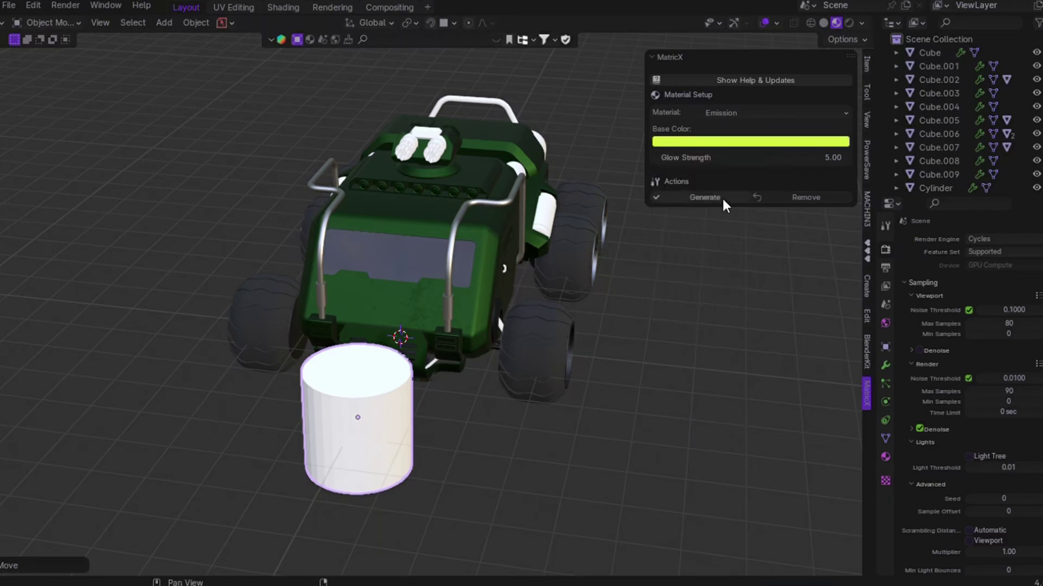
left_click(722, 197)
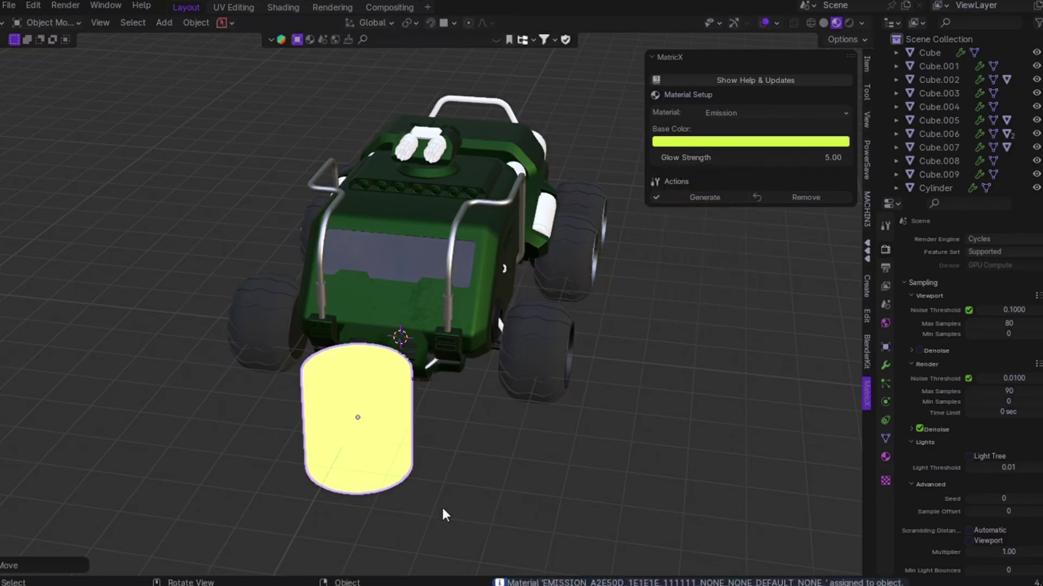
- Delete the cylinder in front of the vehicle
middle_click_drag(362, 411, 317, 394)
left_click(363, 411)
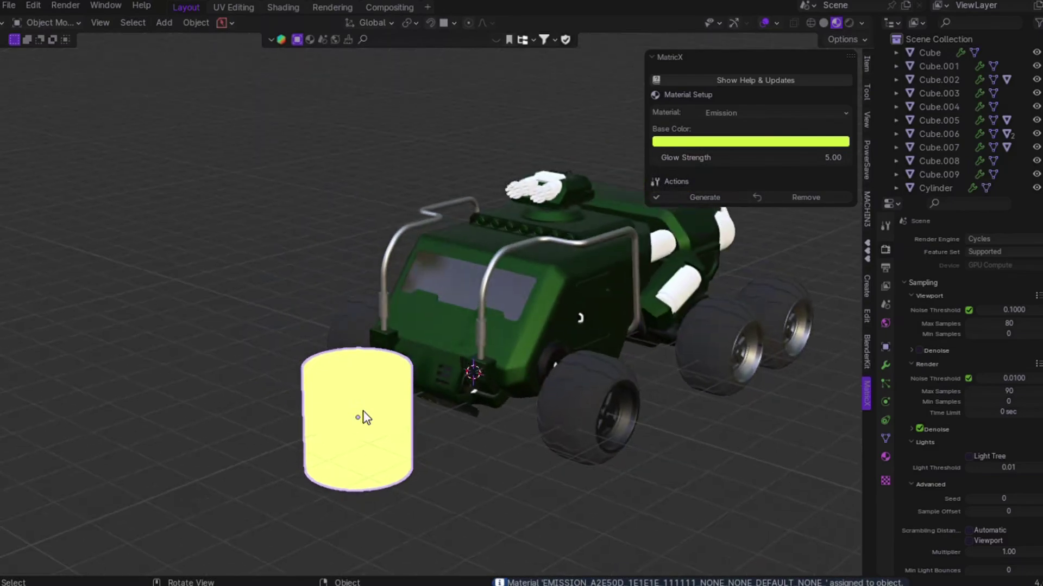
key("x")
left_click(363, 413)
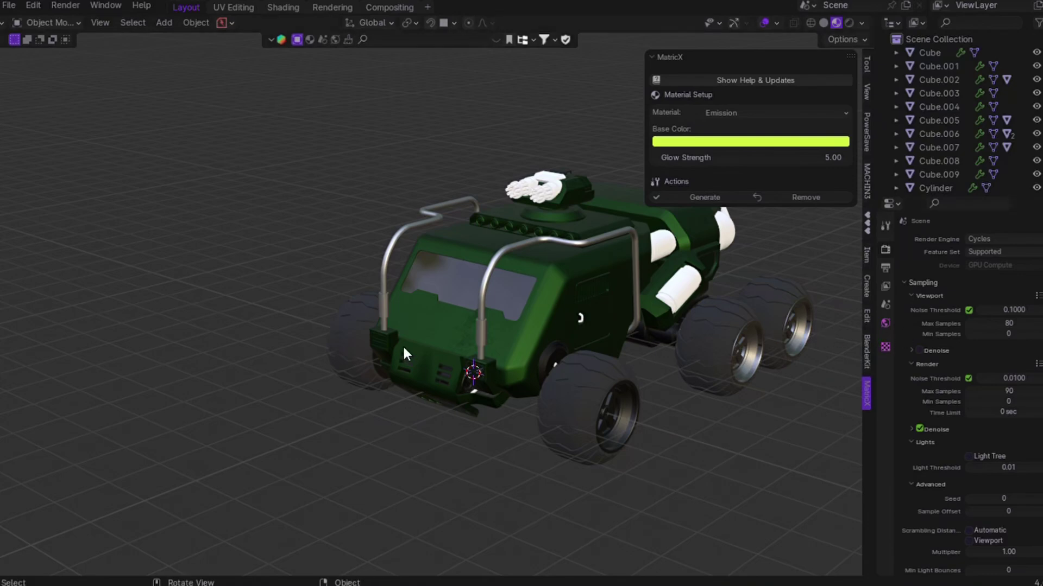
- Check the list of available materials on the vehicle body for the emission material
middle_click_drag(404, 347, 445, 316)
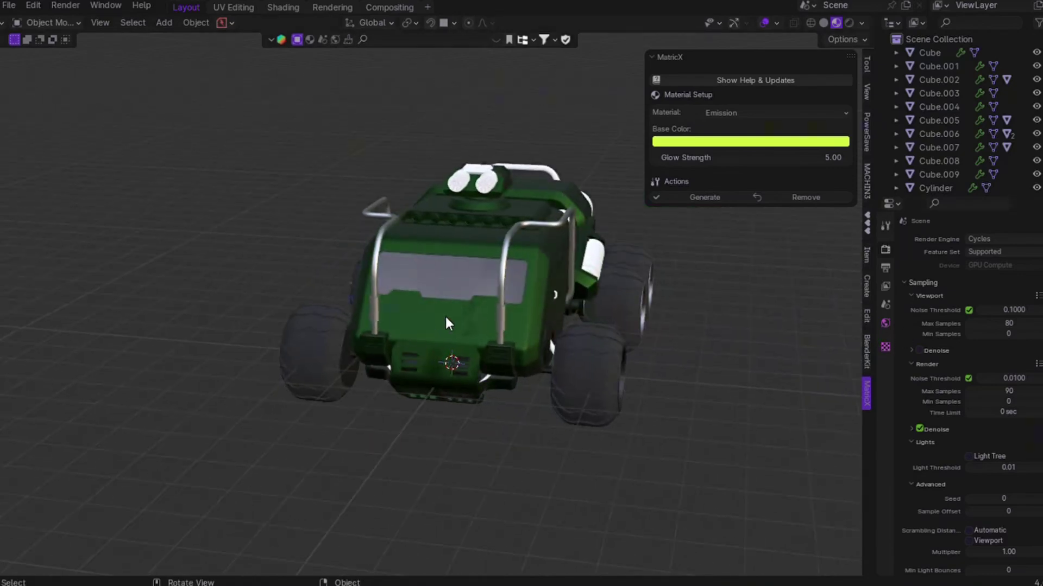
left_click(445, 318)
left_click(886, 457)
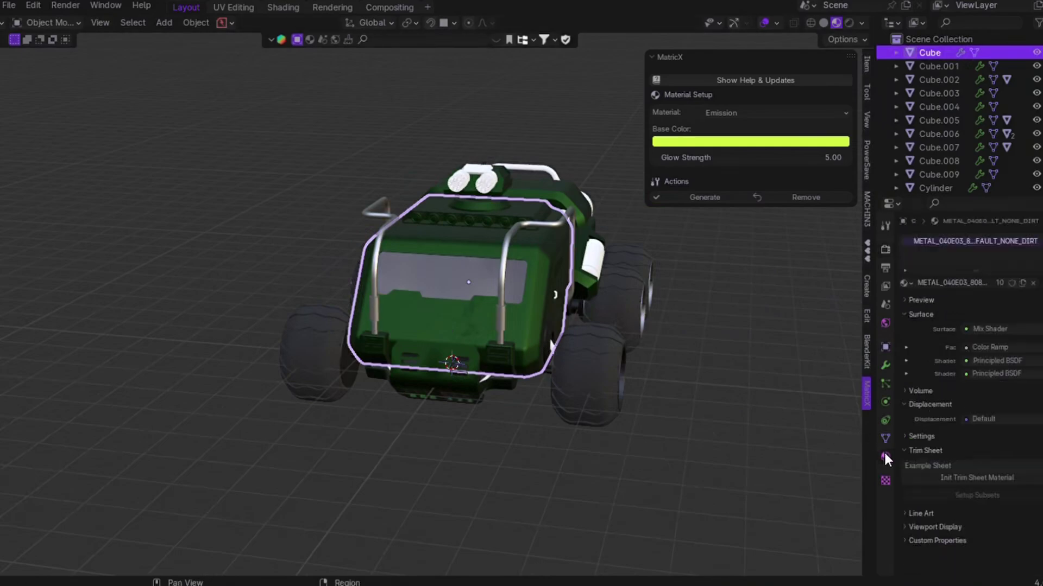
left_click(907, 281)
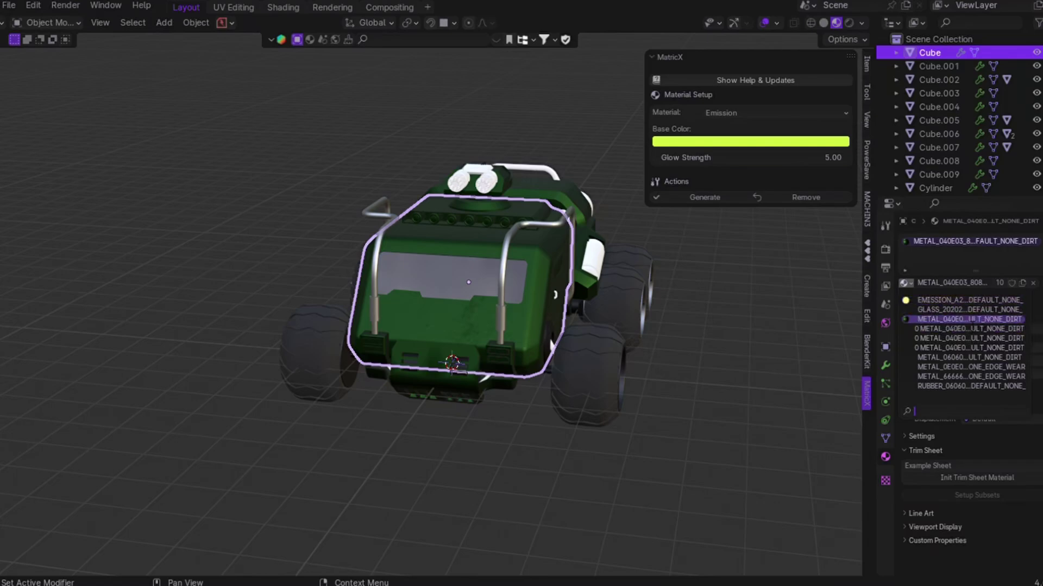
middle_click_drag(615, 342, 586, 401, "shift")
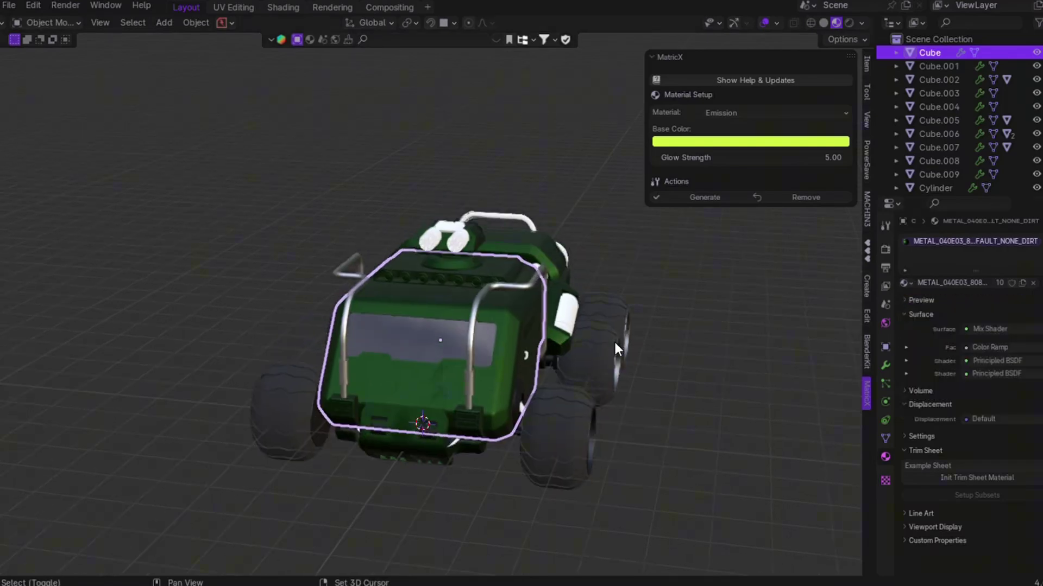
- Isolate the row of roof lights in face editing and frame the first light
left_click(455, 278)
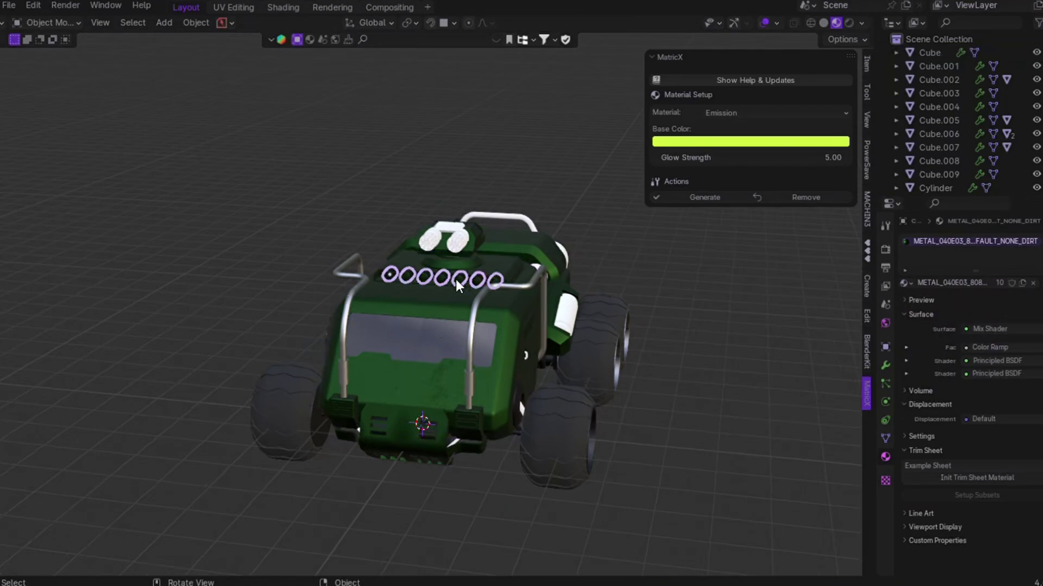
key("Tab")
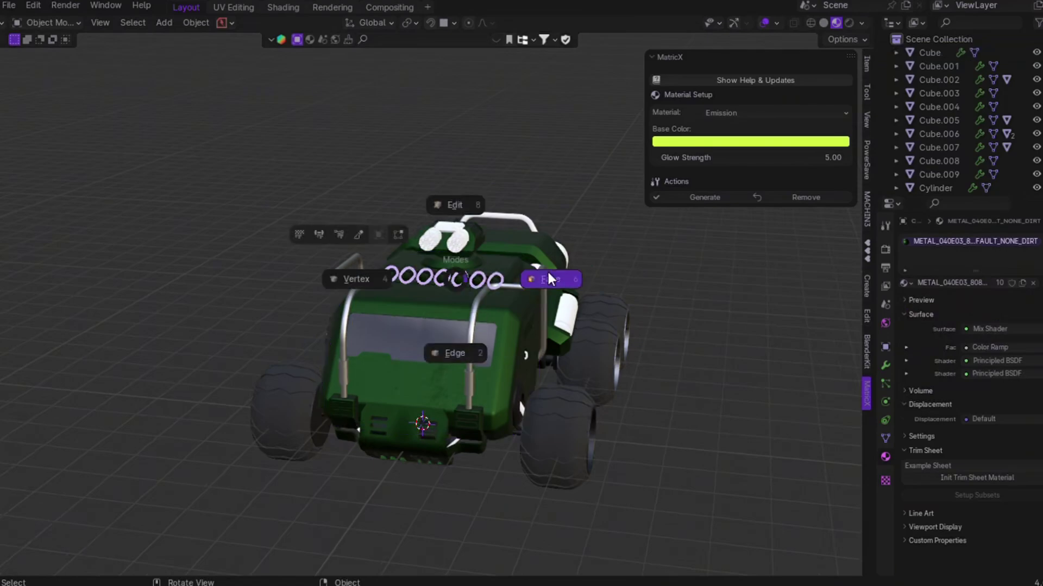
left_click(549, 279)
key("KP_Divide")
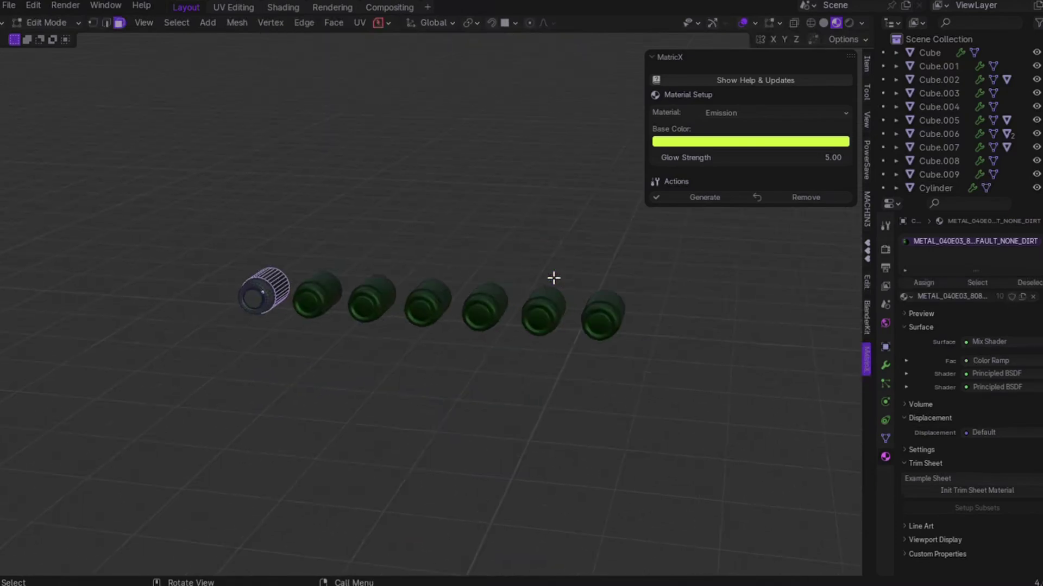
key("KP_Decimal")
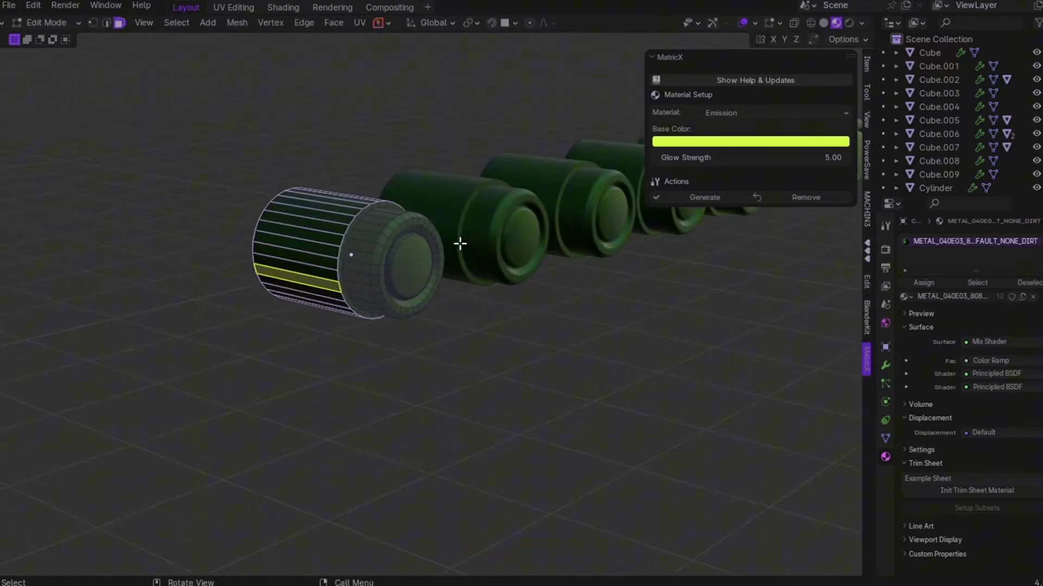
- Select the first roof light's round lens face and grow the selection over its surrounding rim faces
left_click(415, 273)
scroll(415, 272, "up", 3)
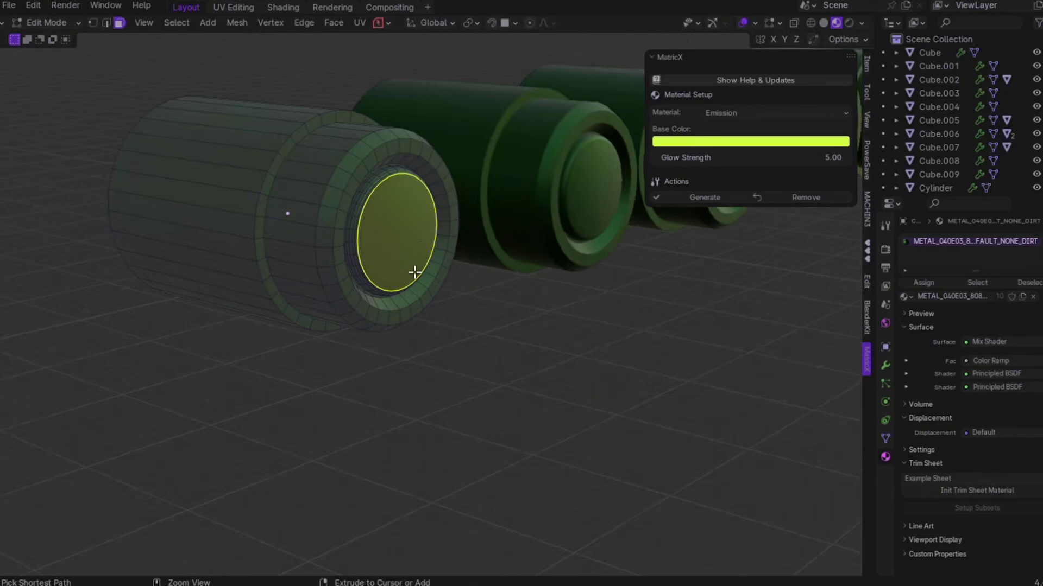
key("ctrl+KP_Add")
key("ctrl+KP_Add")
key("ctrl+KP_Add")
key("ctrl+KP_Add")
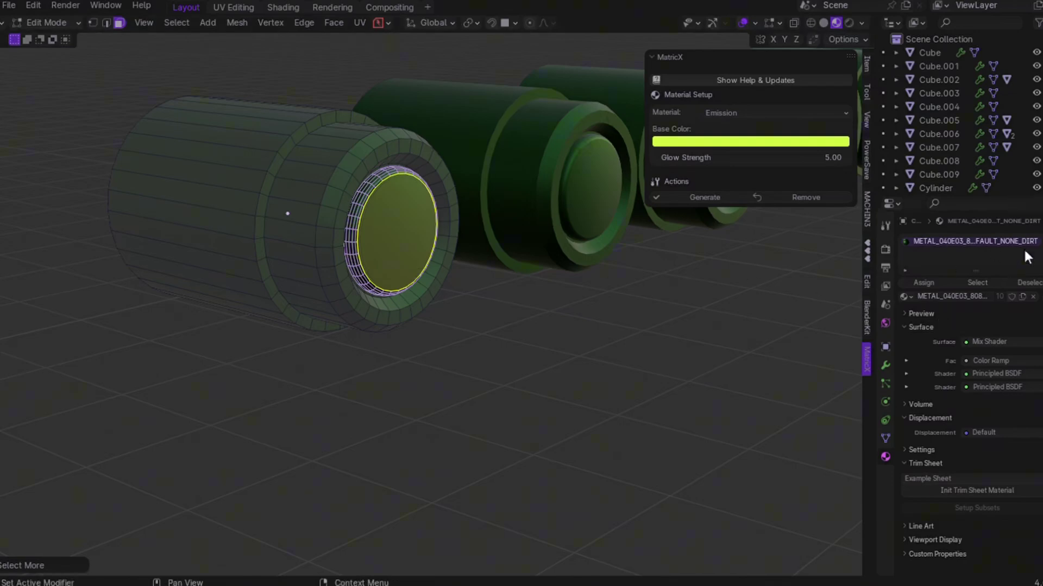
- Assign the existing yellow-green emission material to the selected lens faces through a second material slot and return to Object Mode
left_click(1041, 241)
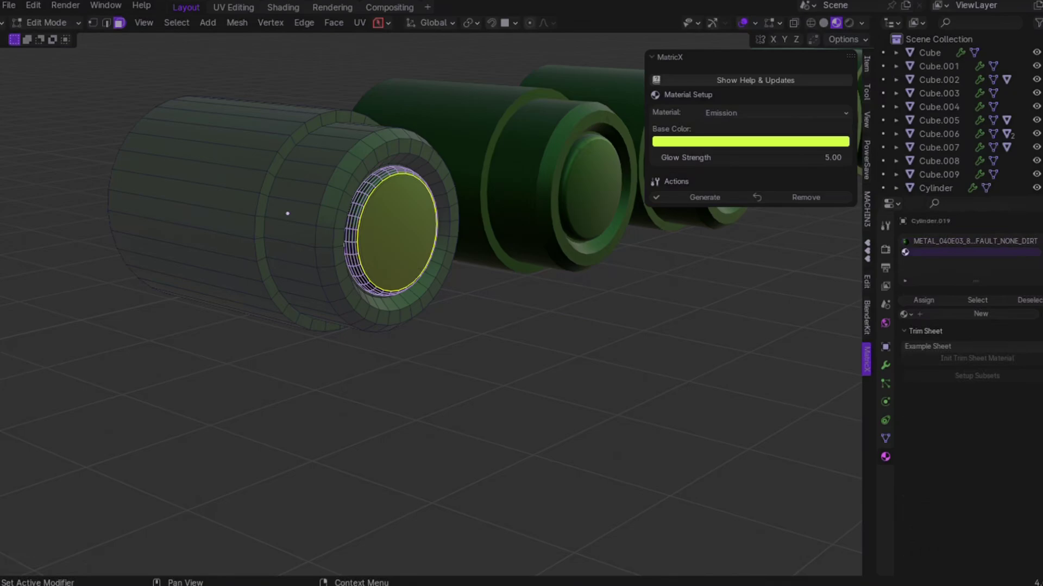
left_click(906, 315)
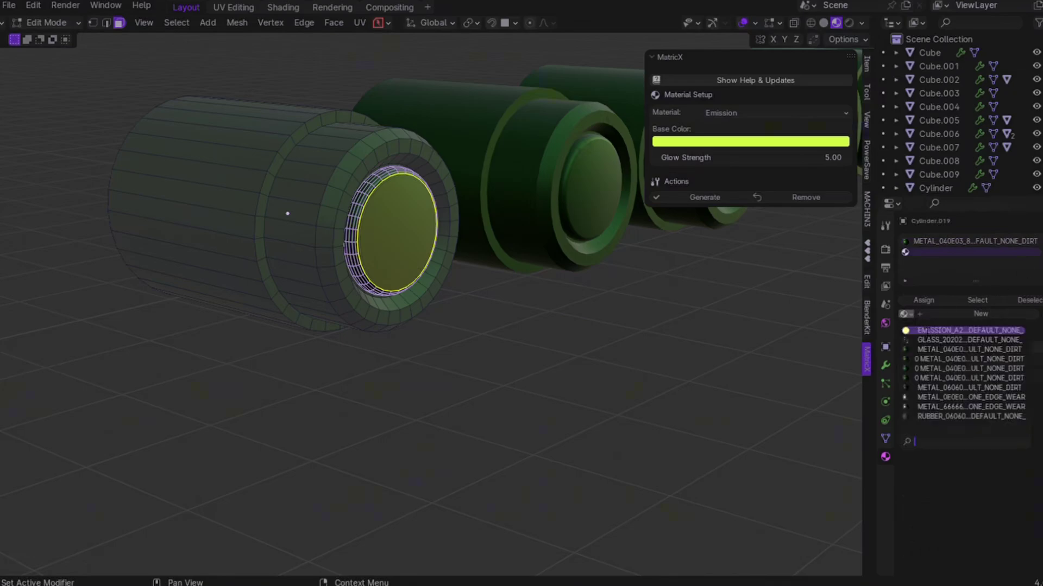
left_click(930, 331)
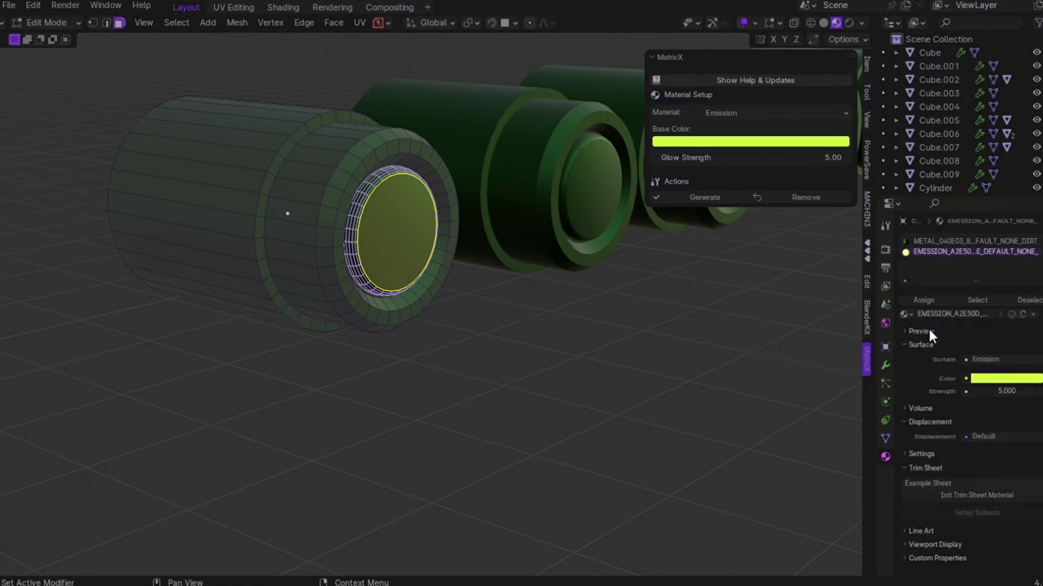
left_click(922, 299)
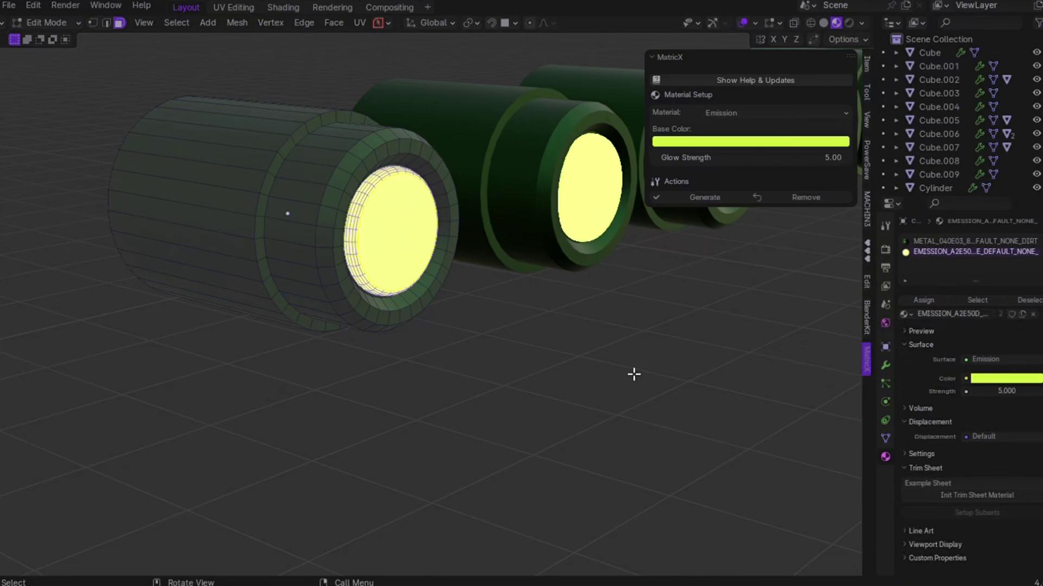
key("Tab")
left_click(628, 337)
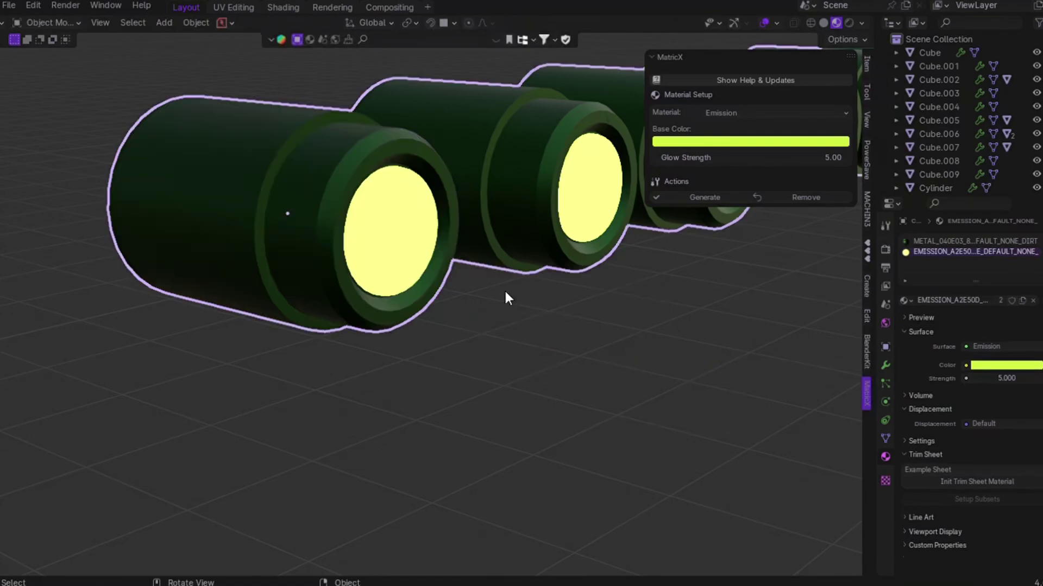
- Set the emission material's Glow Strength to 3 and bring back the full vehicle
left_click(697, 164)
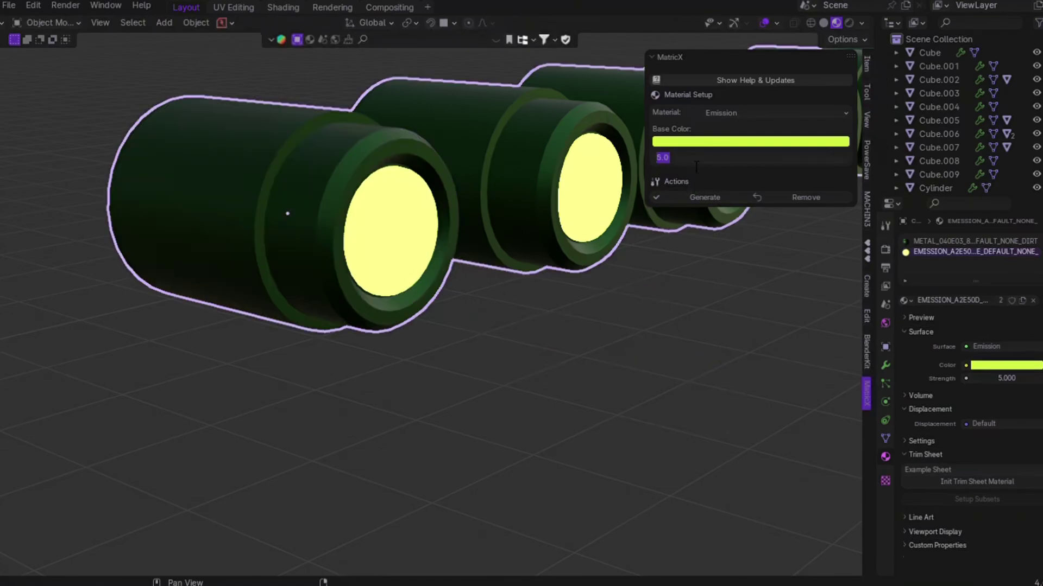
type("3")
key("Return")
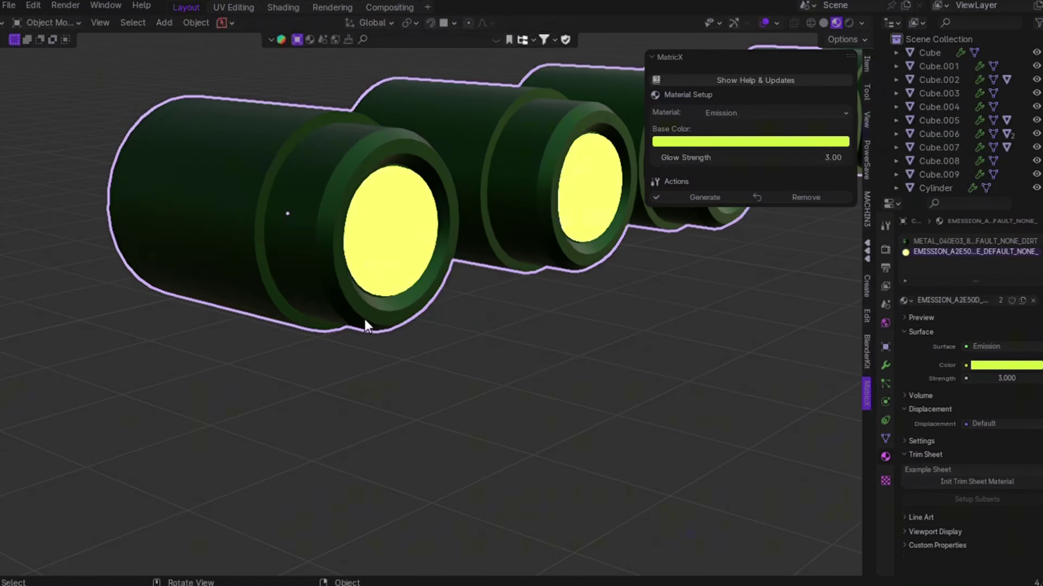
scroll(363, 319, "down", 3)
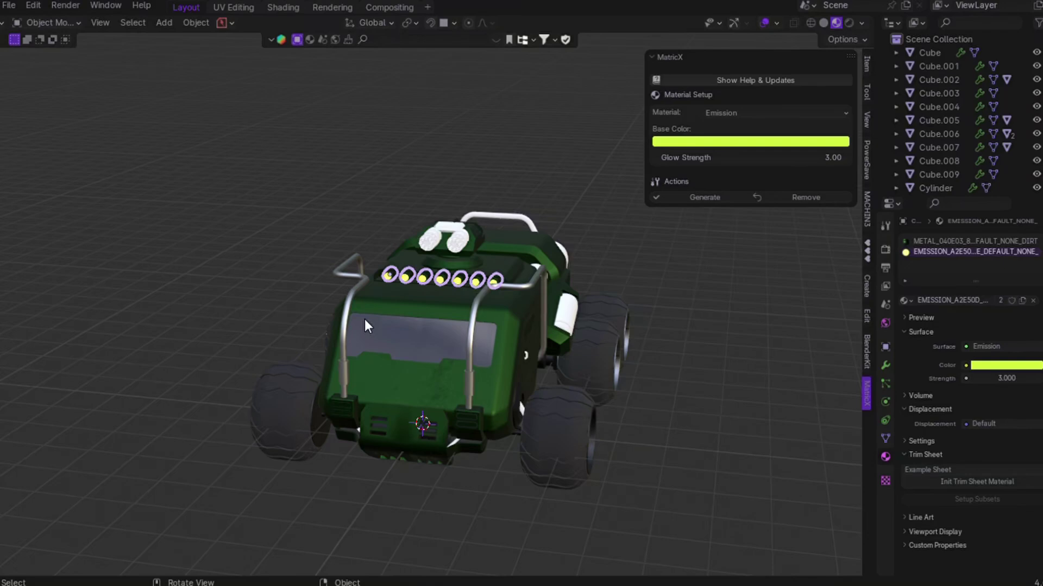
scroll(364, 318, "up", 2)
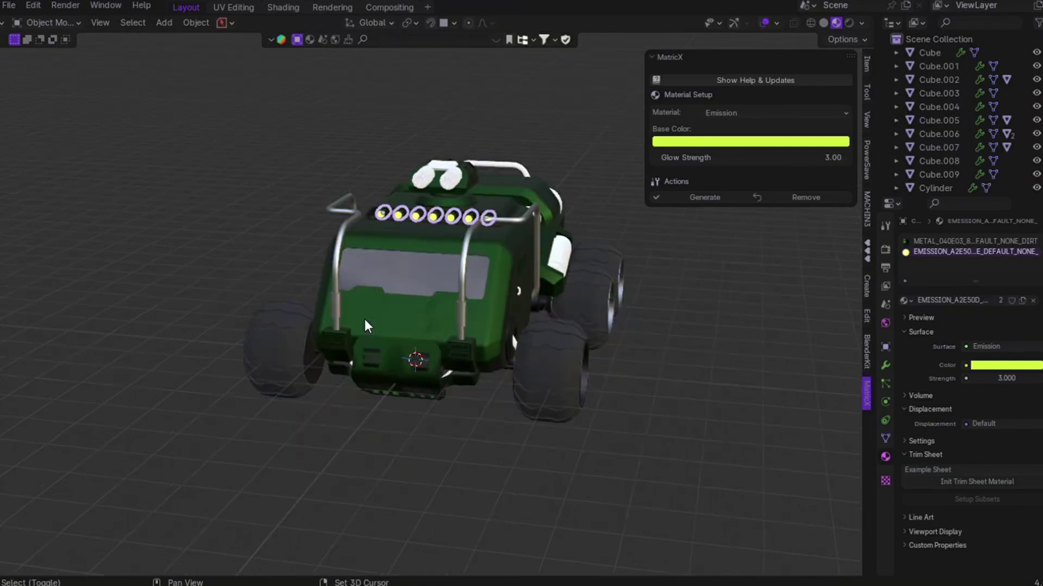
- Deselect the roof lights and select the pair of front light housings at the base of the roll bars
left_click(455, 351)
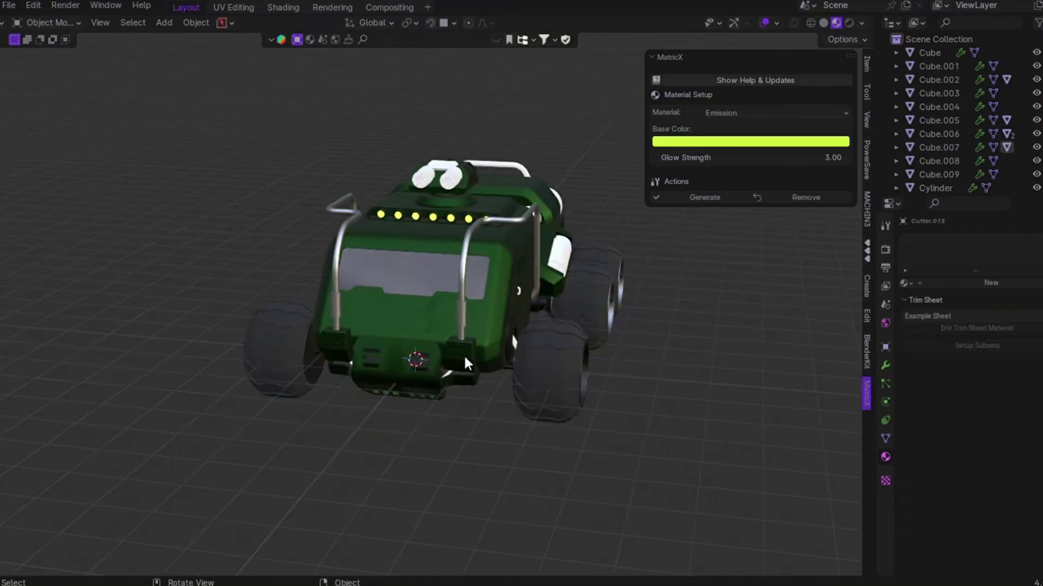
scroll(464, 359, "up", 4)
left_click(497, 415)
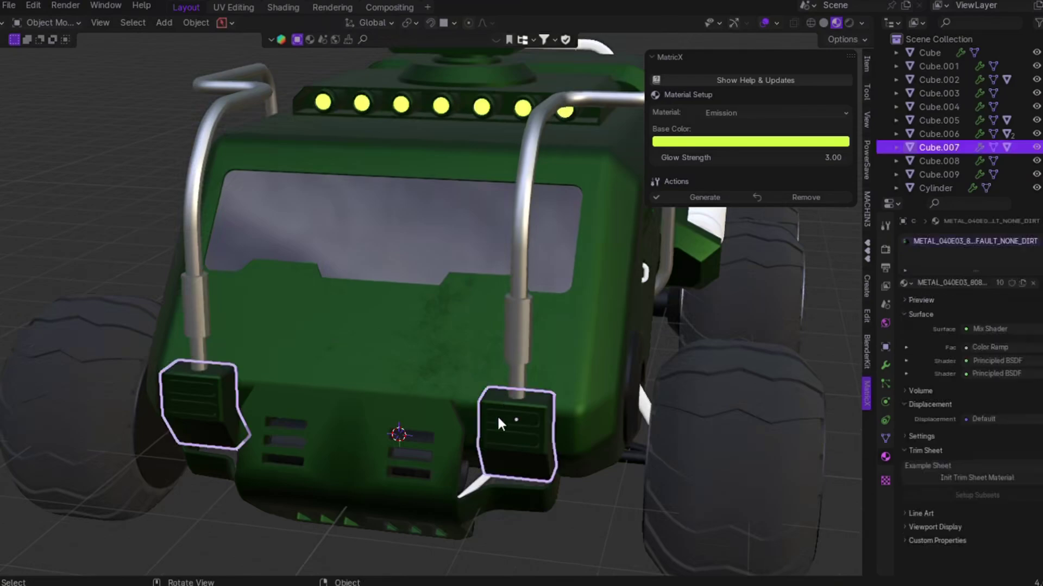
key("Tab")
left_click(567, 417)
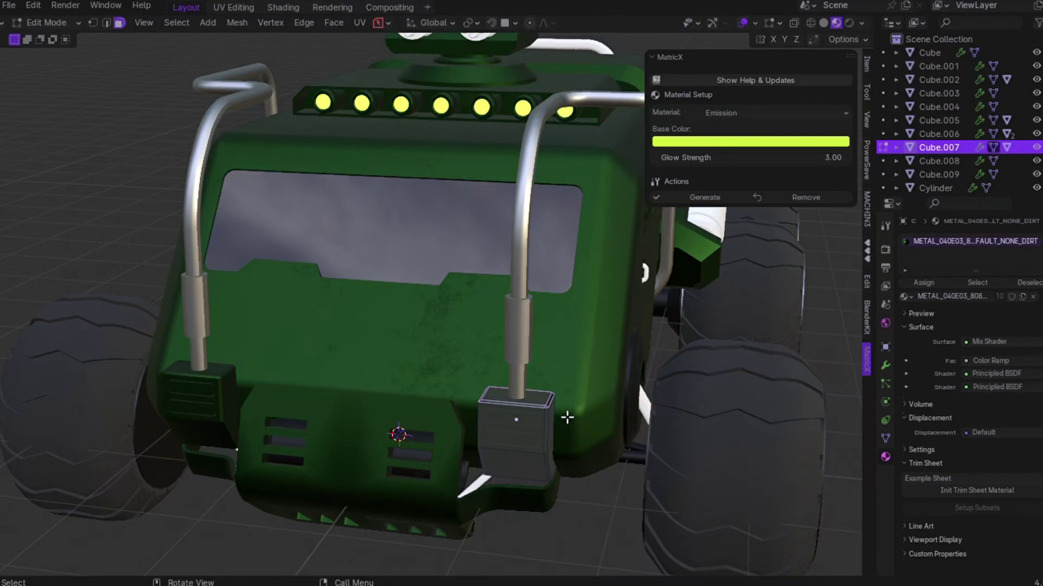
middle_click_drag(568, 416, 548, 291, "shift")
scroll(601, 381, "up", 3)
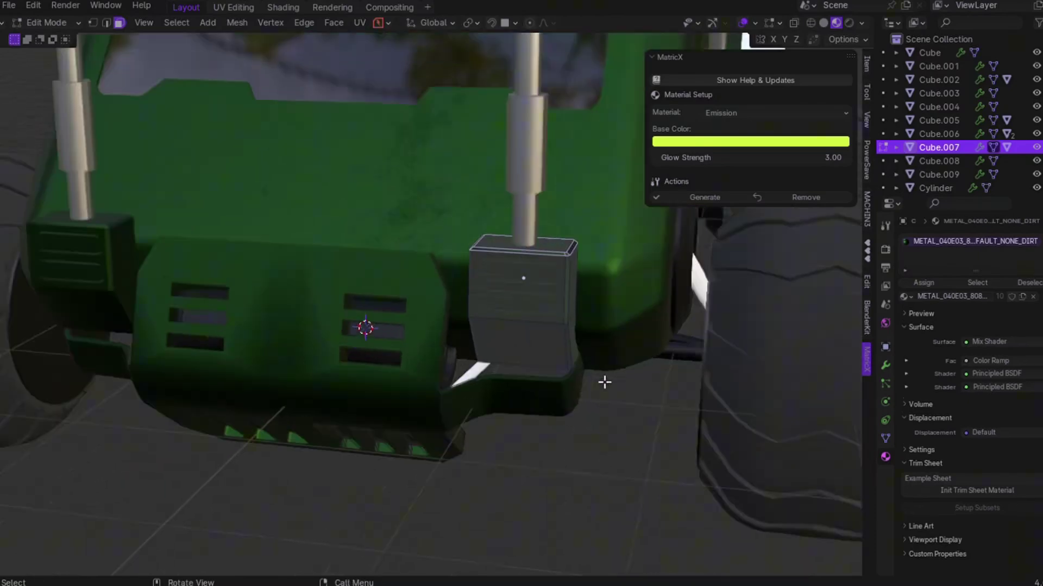
left_click(554, 276)
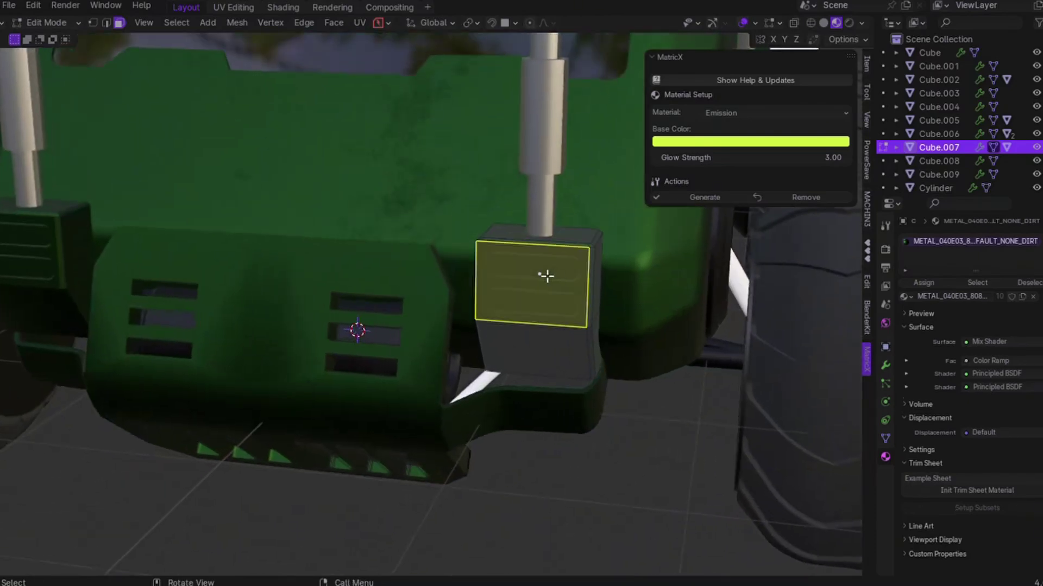
key("ctrl+Tab")
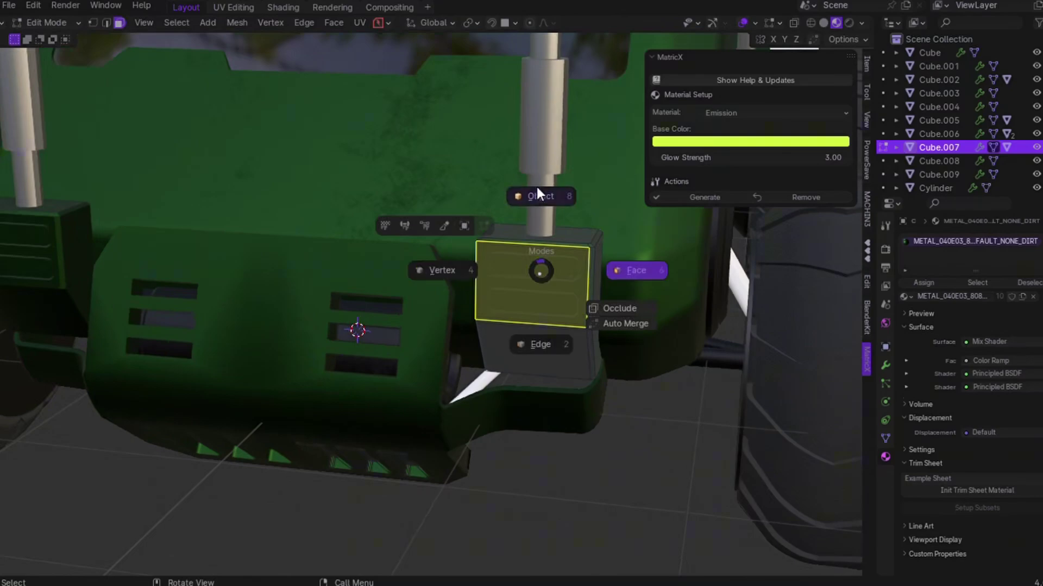
left_click(536, 184)
- Apply the Boolean modifier on the front light housings and enter face editing
left_click(886, 363)
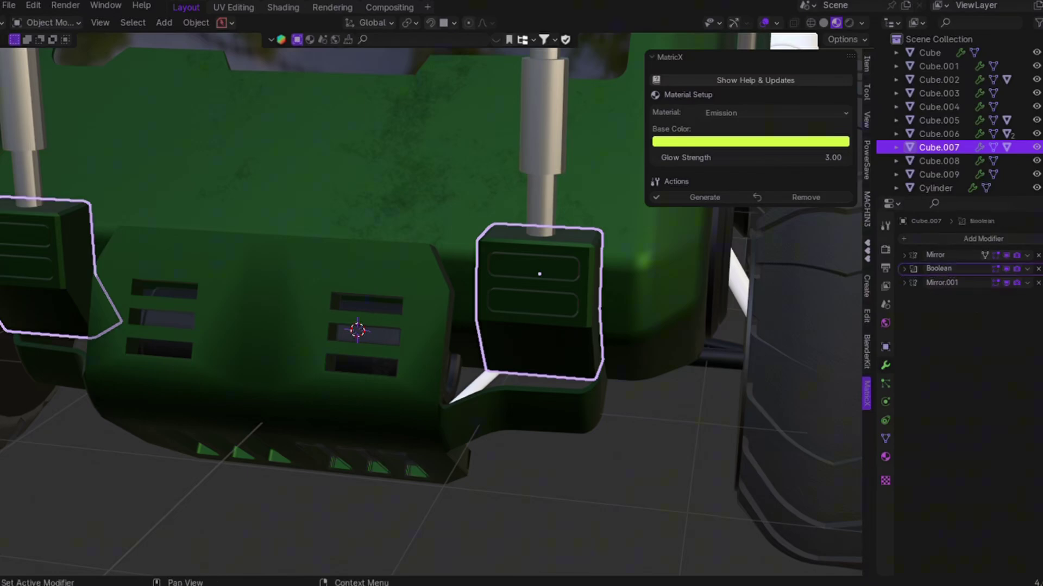
key("ctrl+a")
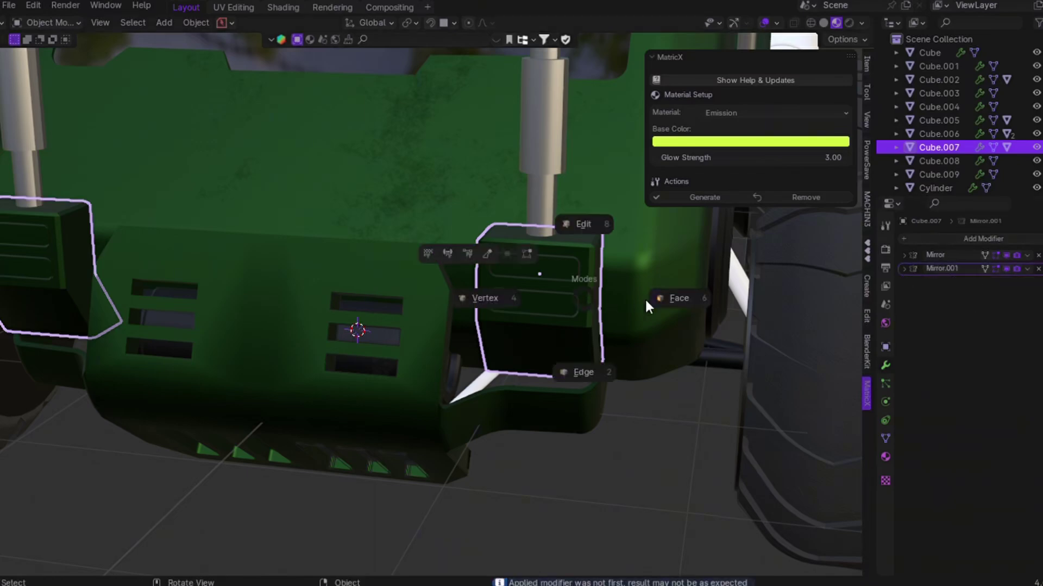
left_click(644, 298)
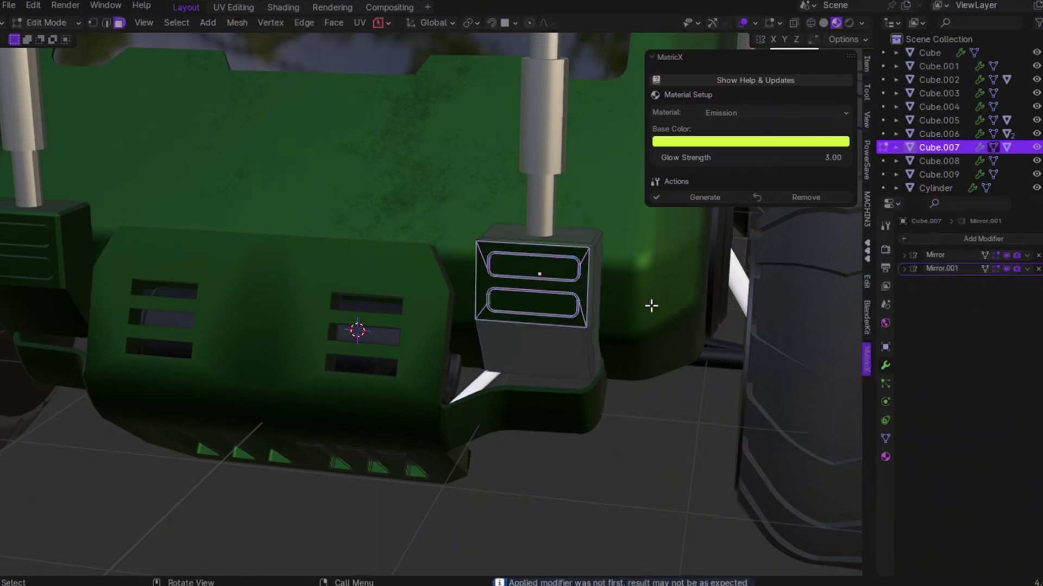
- Select the two rounded slot faces on the light housing's front and grow the selection over their recessed rims
left_click(552, 277)
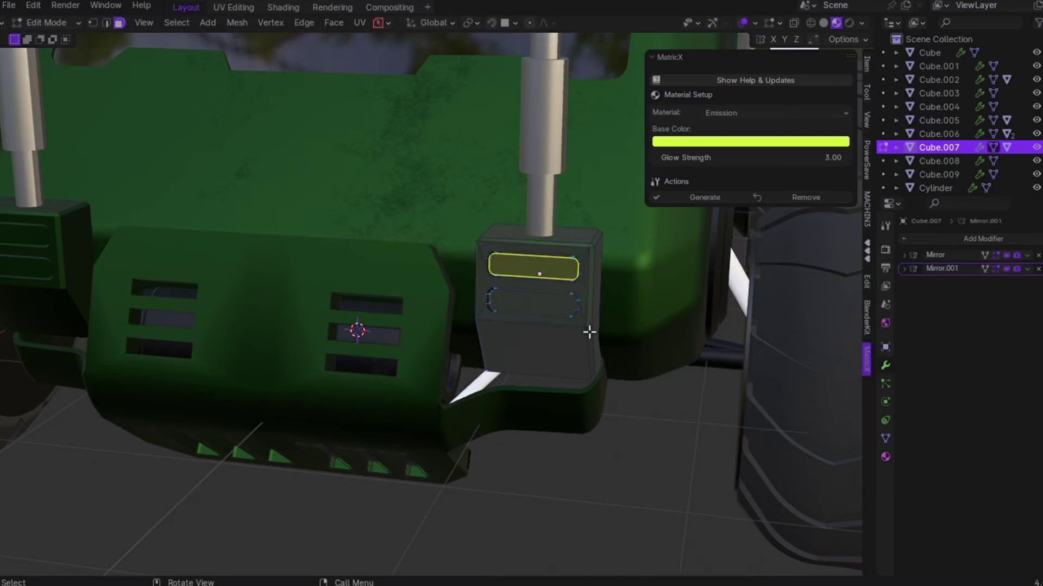
scroll(589, 331, "up", 3)
key("ctrl+KP_Add")
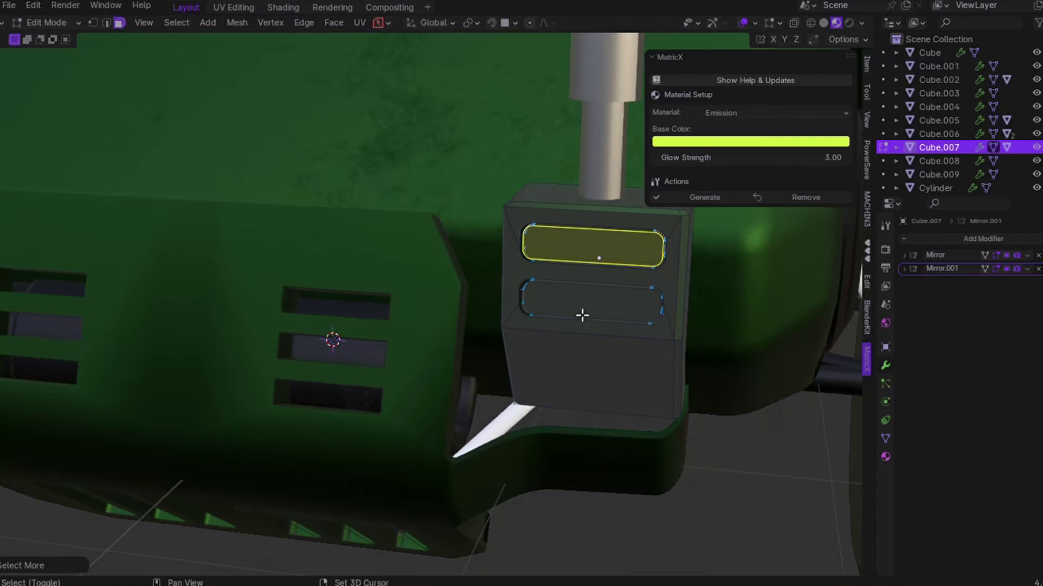
left_click(582, 315)
key("ctrl+KP_Add")
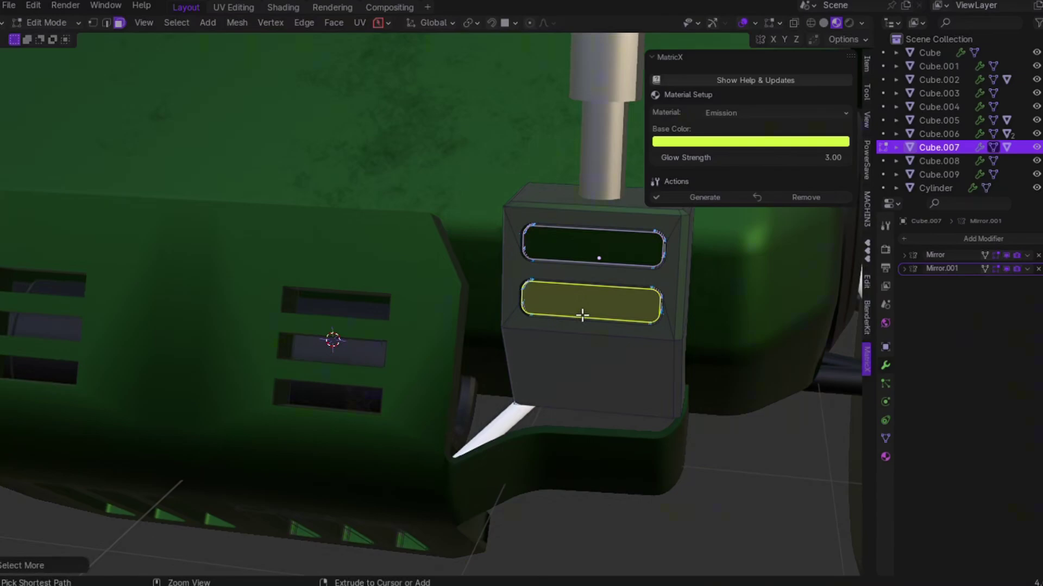
- Assign the existing yellow-green emission material to the selected slot faces through a second material slot and return to Object Mode
left_click(885, 456)
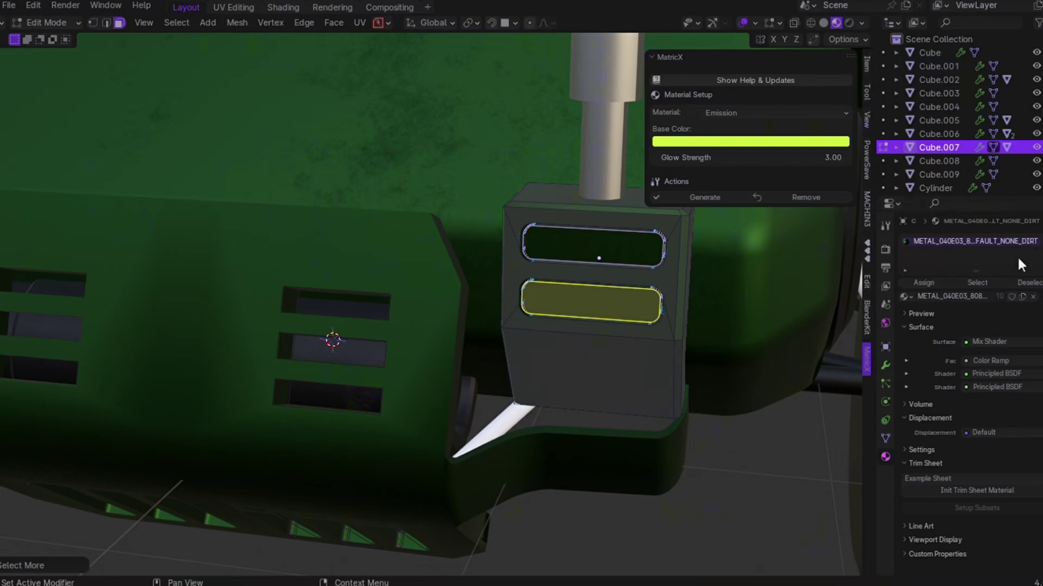
left_click(1042, 242)
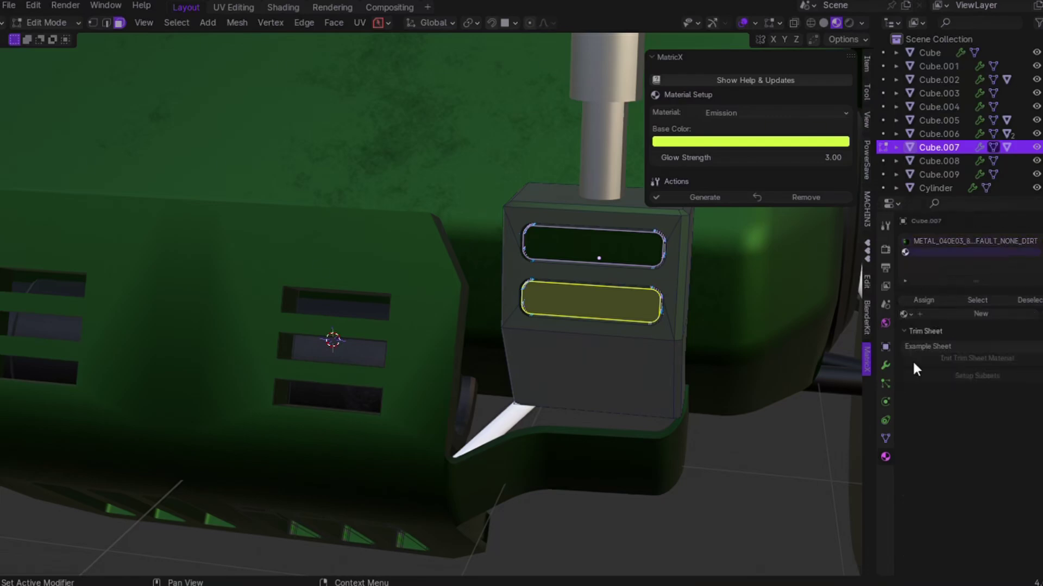
left_click(909, 316)
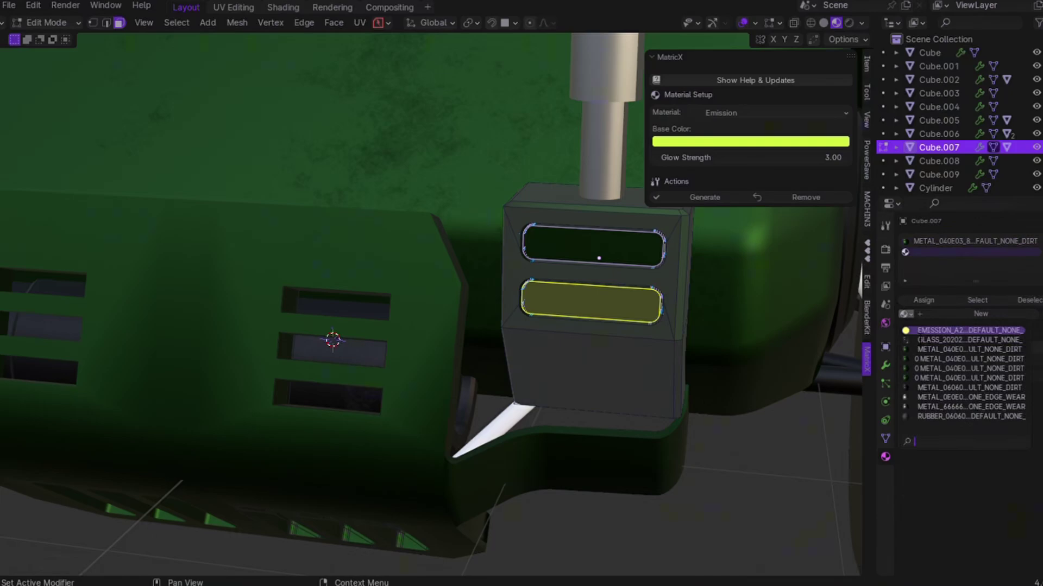
left_click(912, 331)
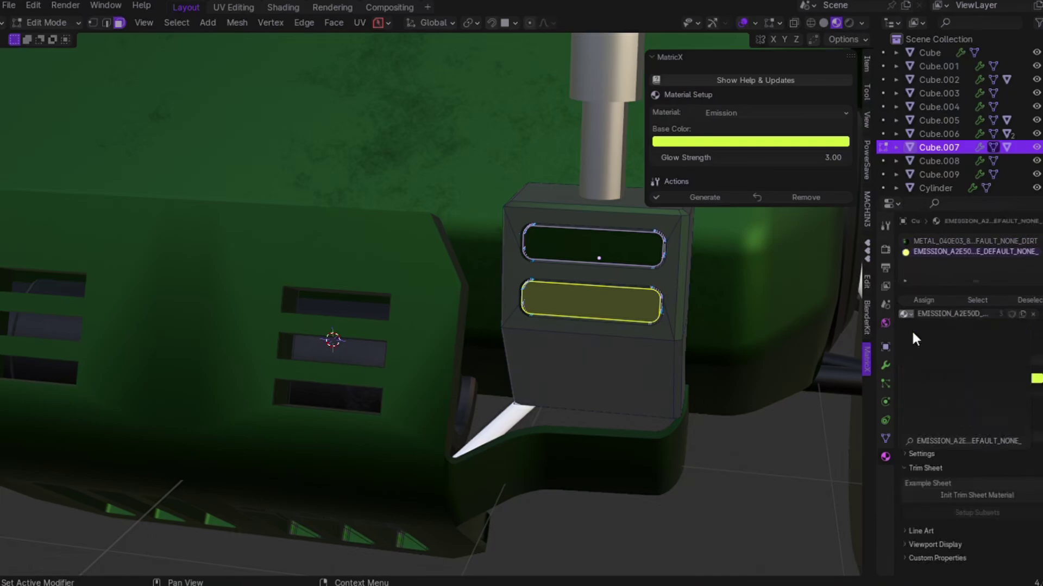
left_click(923, 301)
key("Tab")
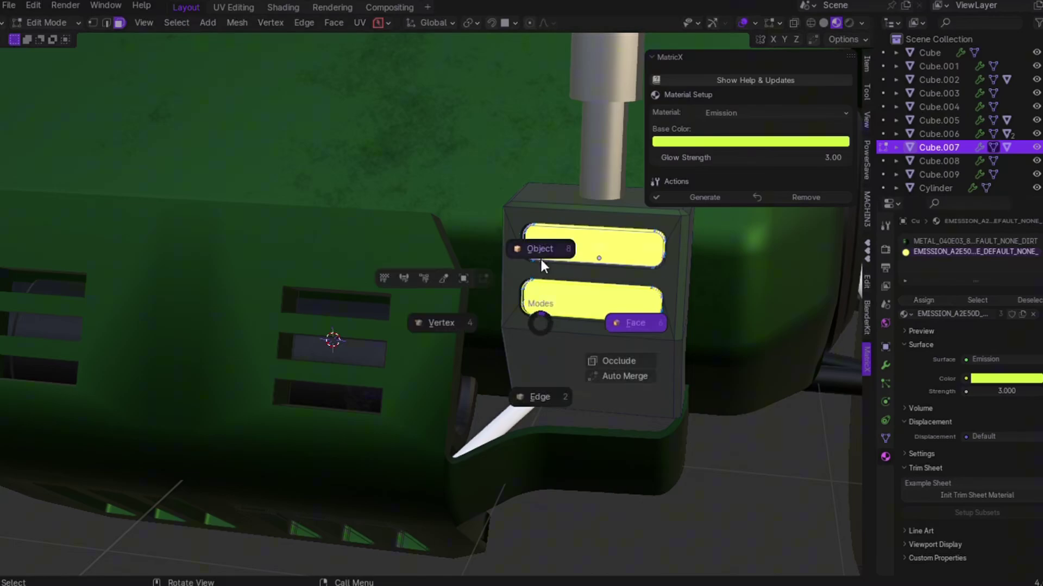
left_click(540, 257)
- Give the roof turret's twin guns and top plate the same green metal material as the turret body
scroll(539, 256, "down", 6)
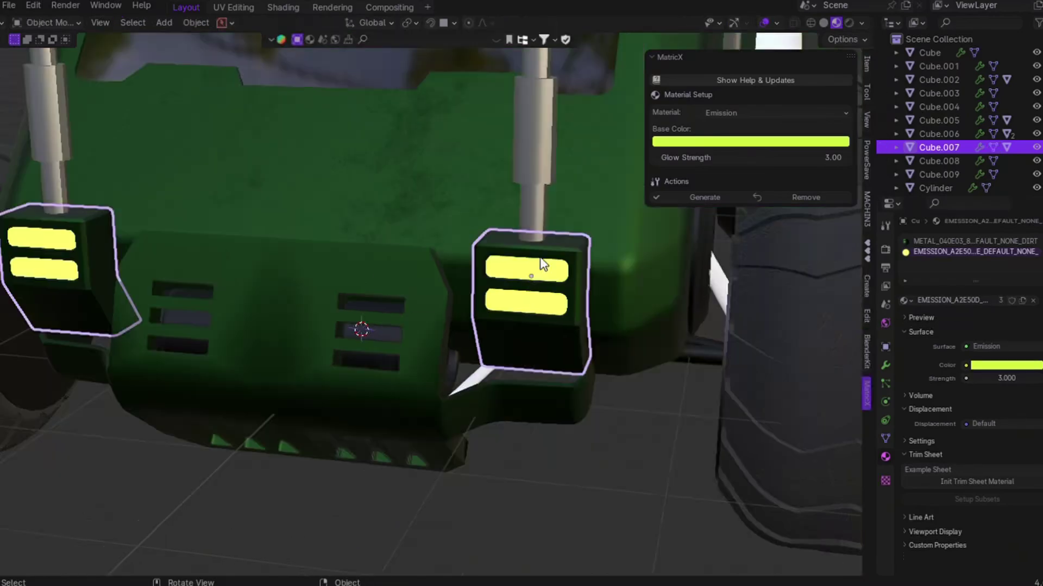
middle_click_drag(538, 254, 538, 254)
scroll(546, 240, "up", 6)
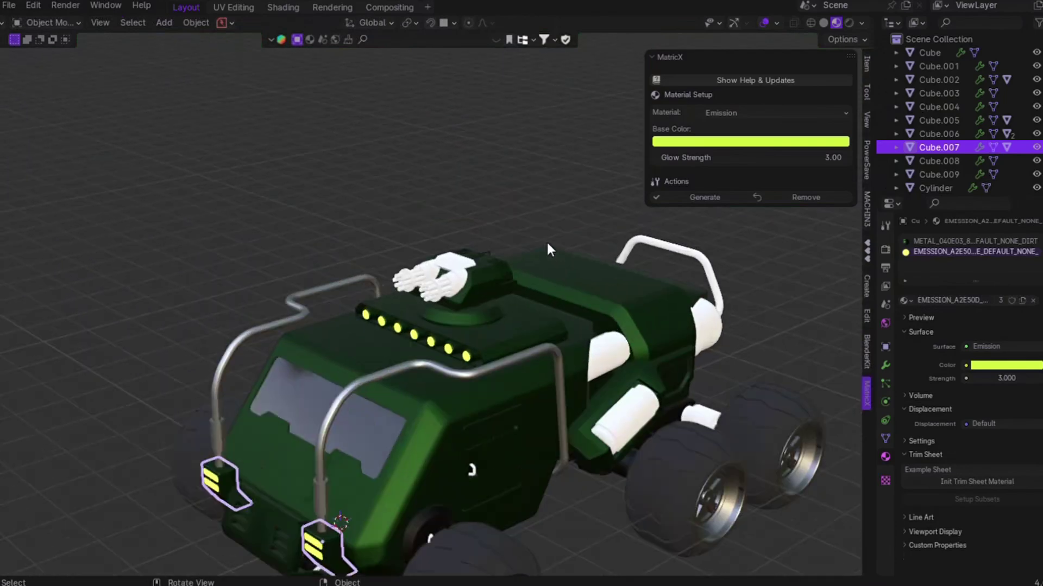
left_click(585, 335)
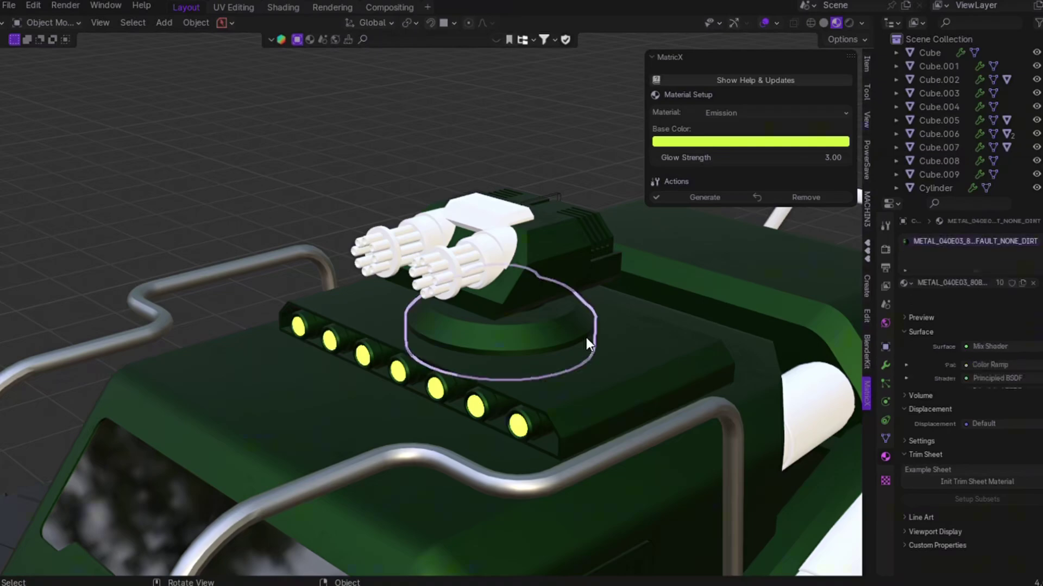
left_click(534, 282)
scroll(534, 282, "up", 2)
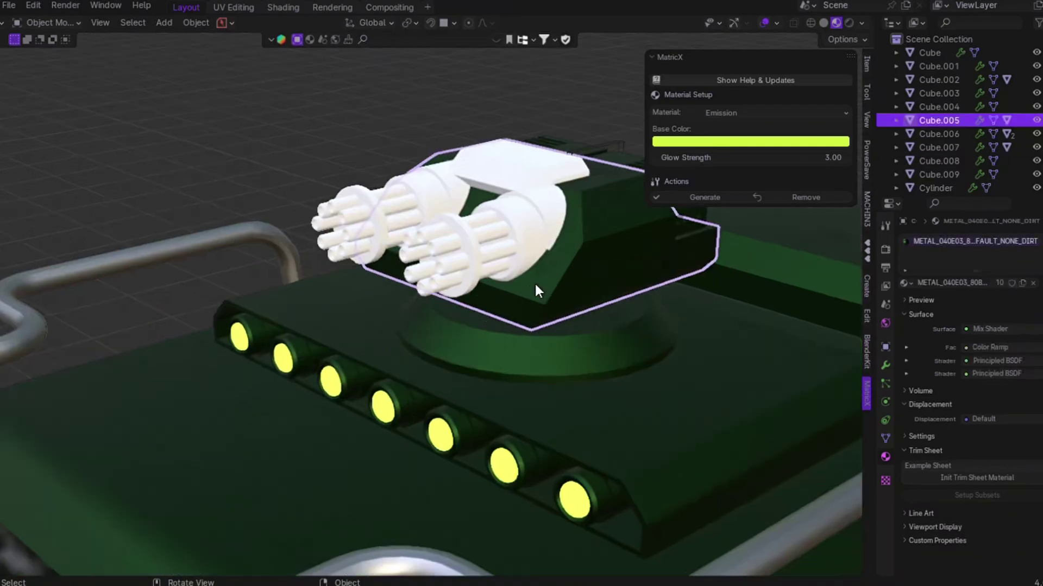
middle_click_drag(534, 282, 535, 284)
scroll(520, 219, "up", 2)
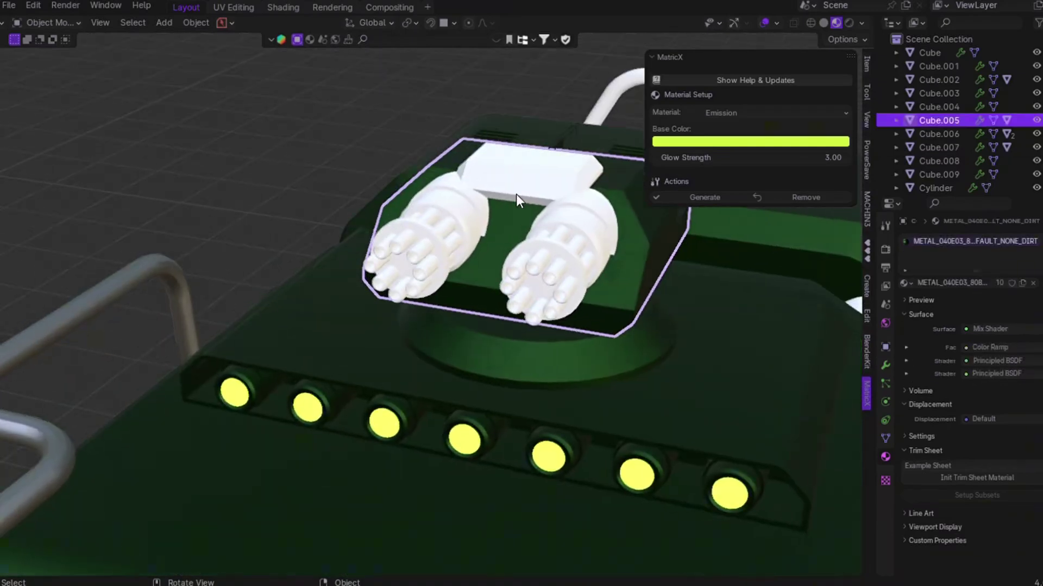
key("s")
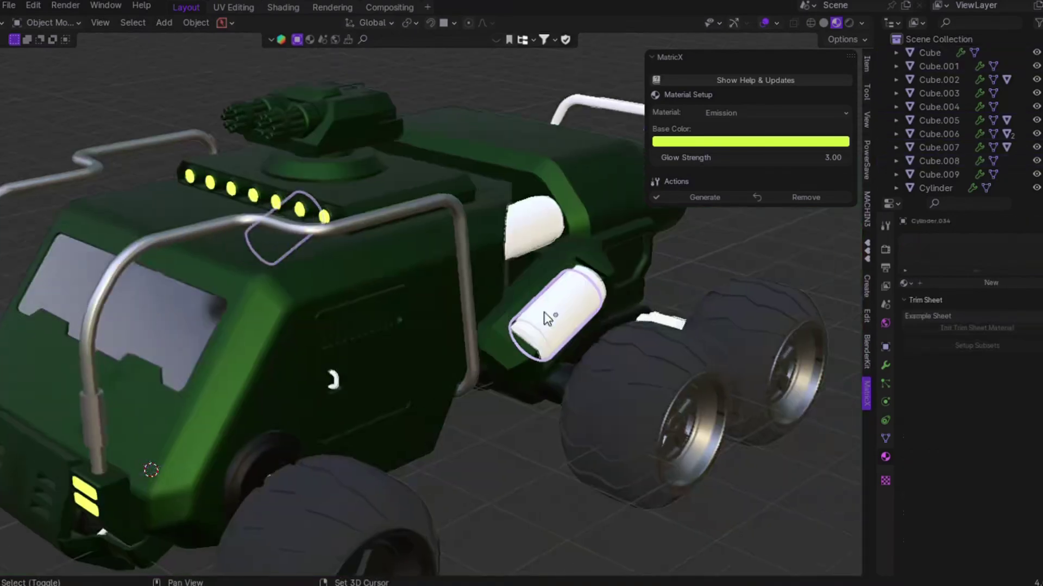
middle_click_drag(544, 311, 544, 312, "shift")
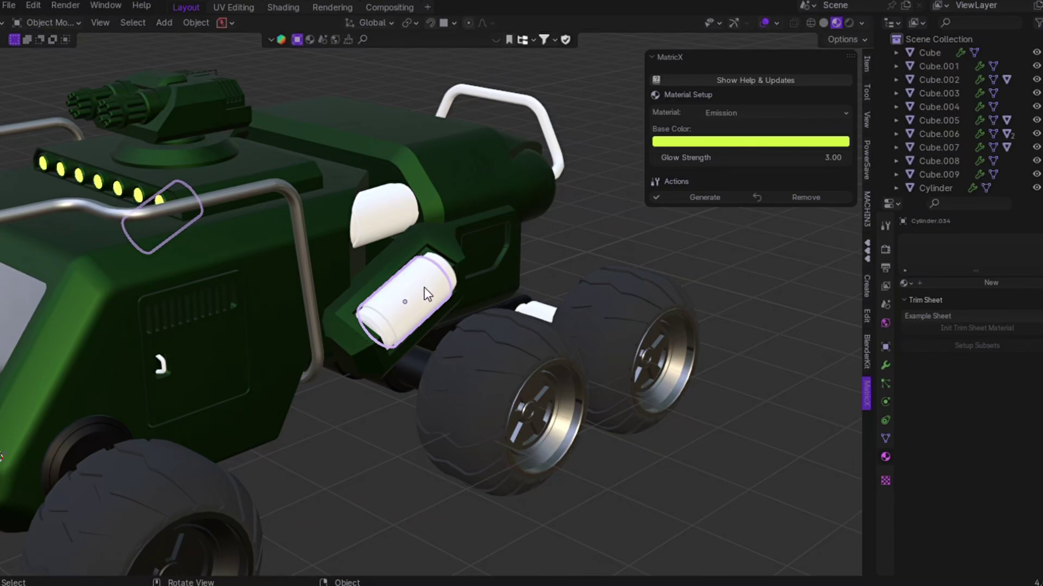
- Choose the Plastic material type for the lower side cylinder and set its base color to a desaturated dark gray
left_click(720, 113)
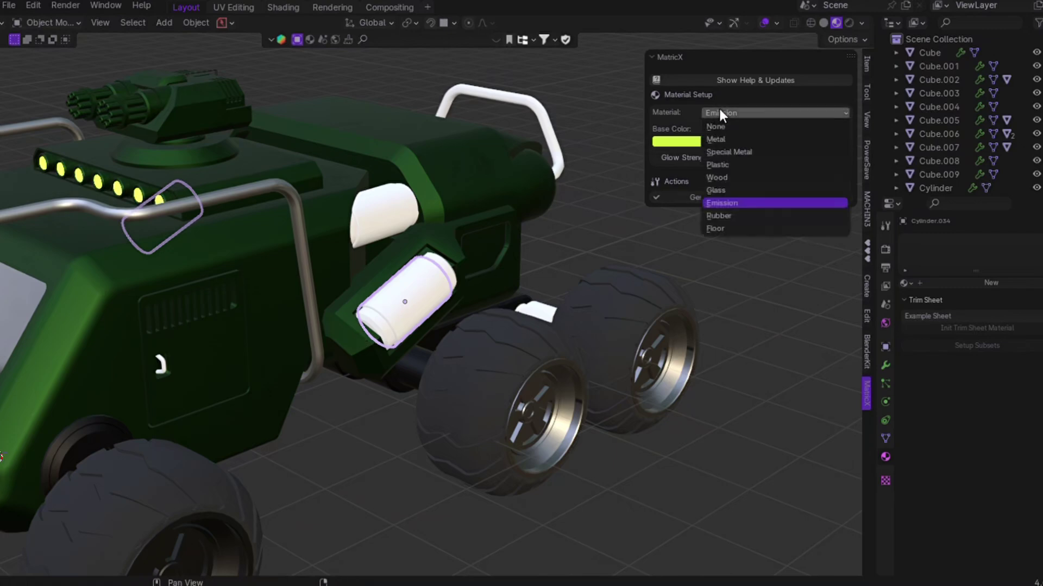
left_click(727, 161)
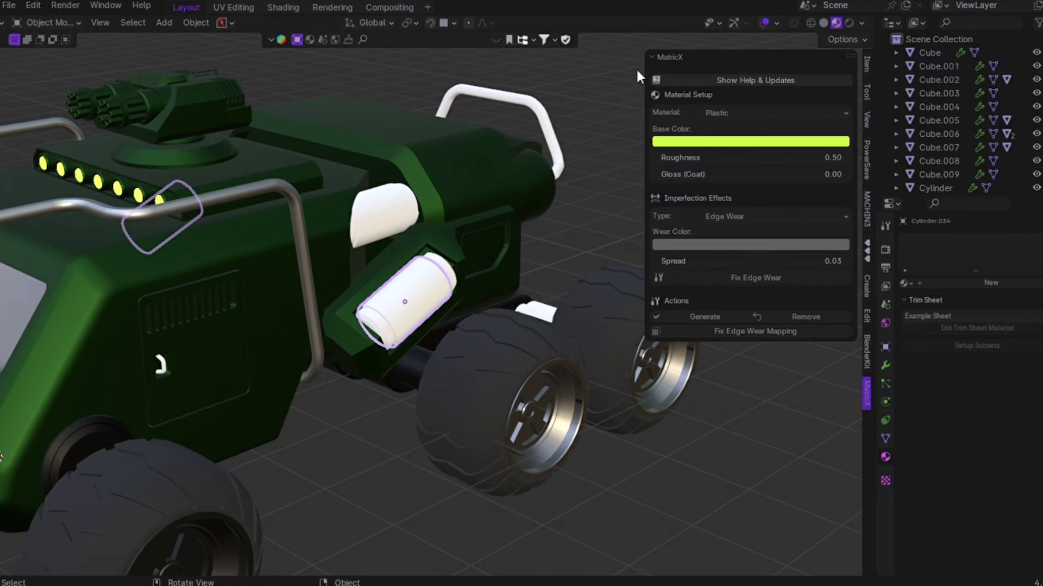
left_click(696, 143)
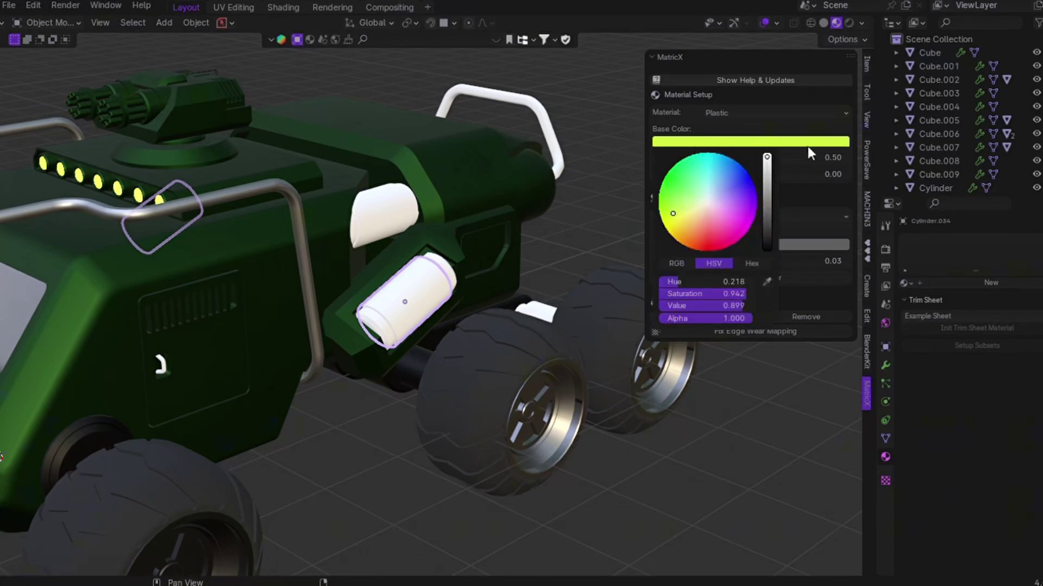
left_click_drag(768, 199, 767, 198)
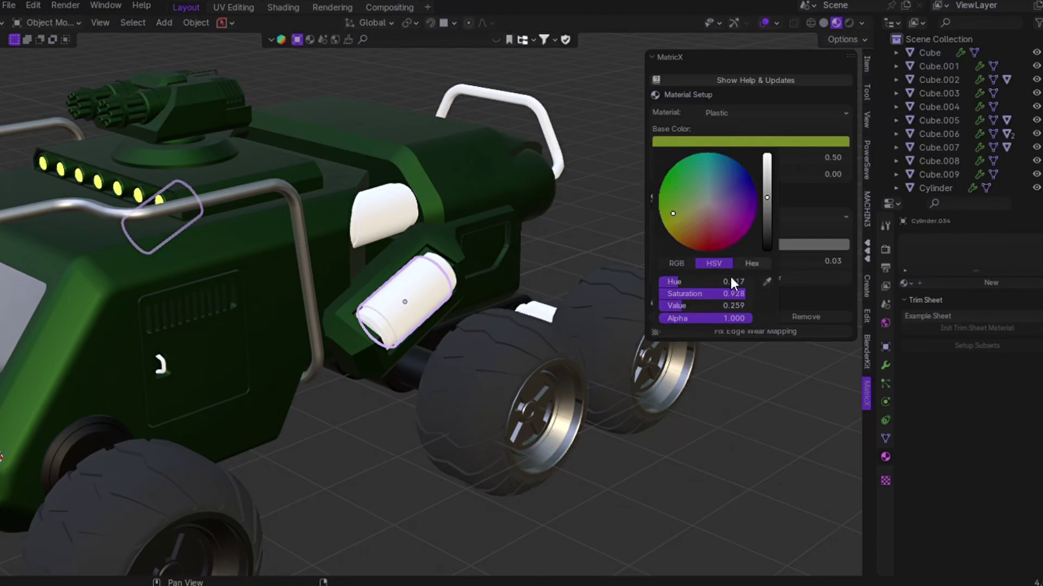
left_click_drag(728, 291, 661, 296)
left_click_drag(767, 199, 767, 205)
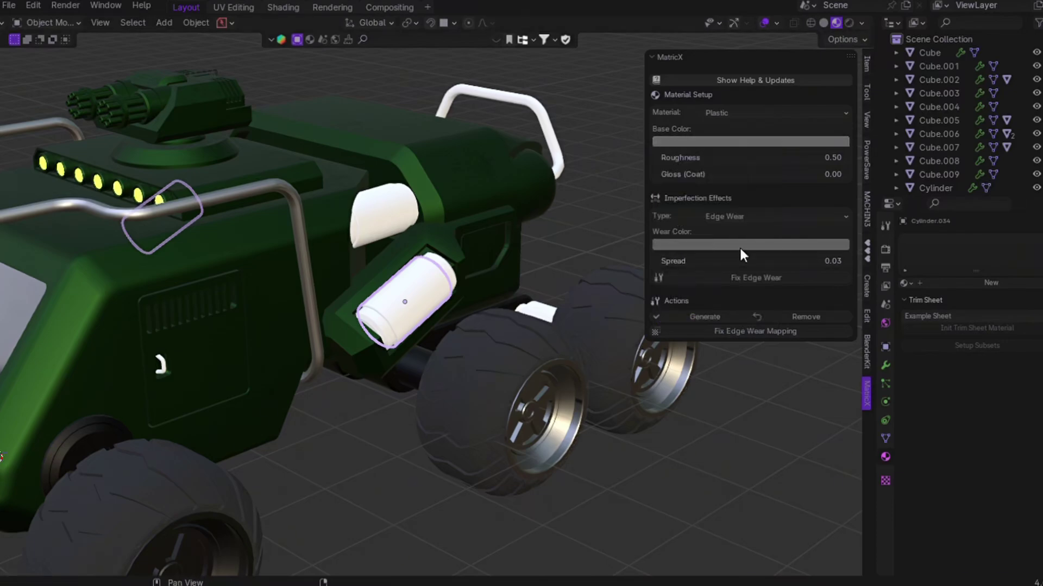
- Set the Edge Wear color to black and generate the plastic material on the lower side cylinder
left_click(729, 244)
left_click_drag(765, 145, 767, 156)
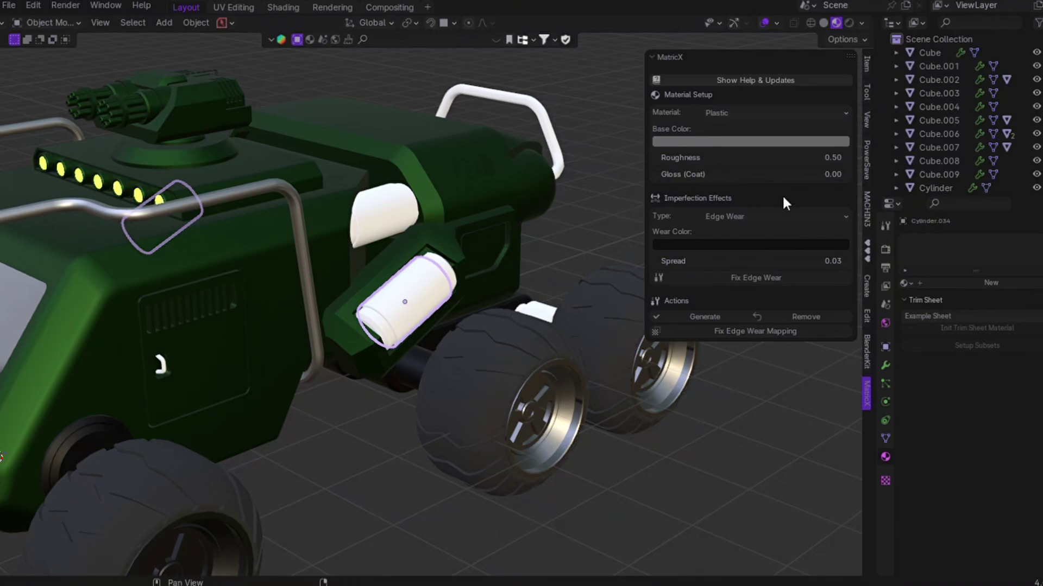
left_click(705, 318)
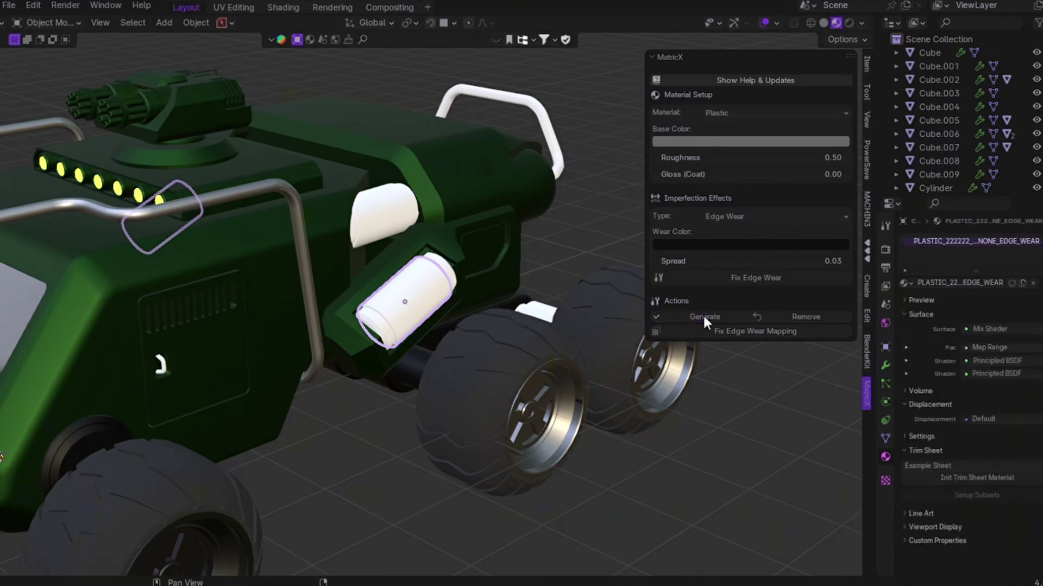
- Fix the lower cylinder's edge wear in Rendered shading and give its end rings the existing dark metal material
left_click(848, 22)
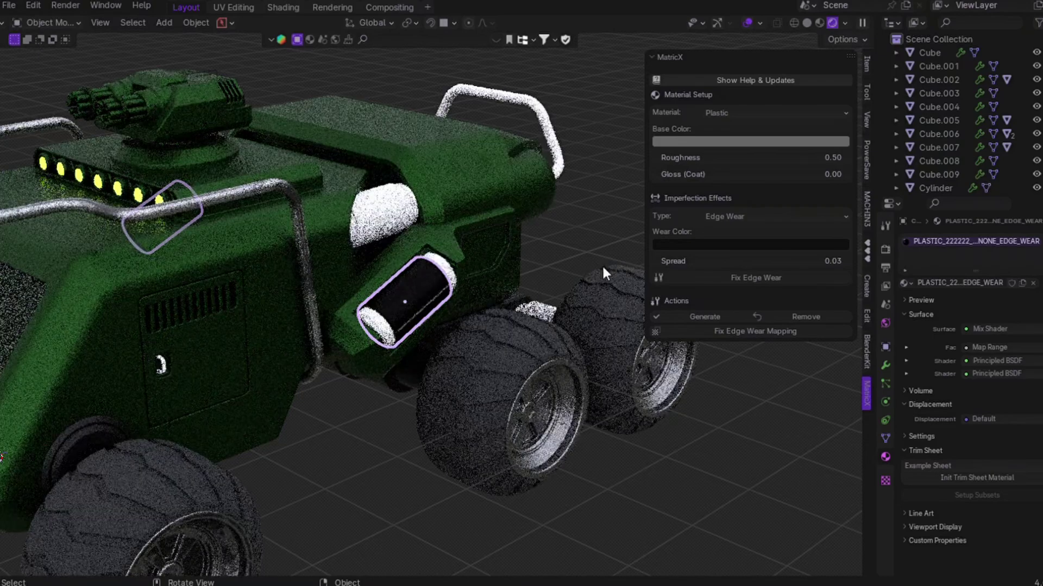
left_click(754, 275)
left_click(436, 443)
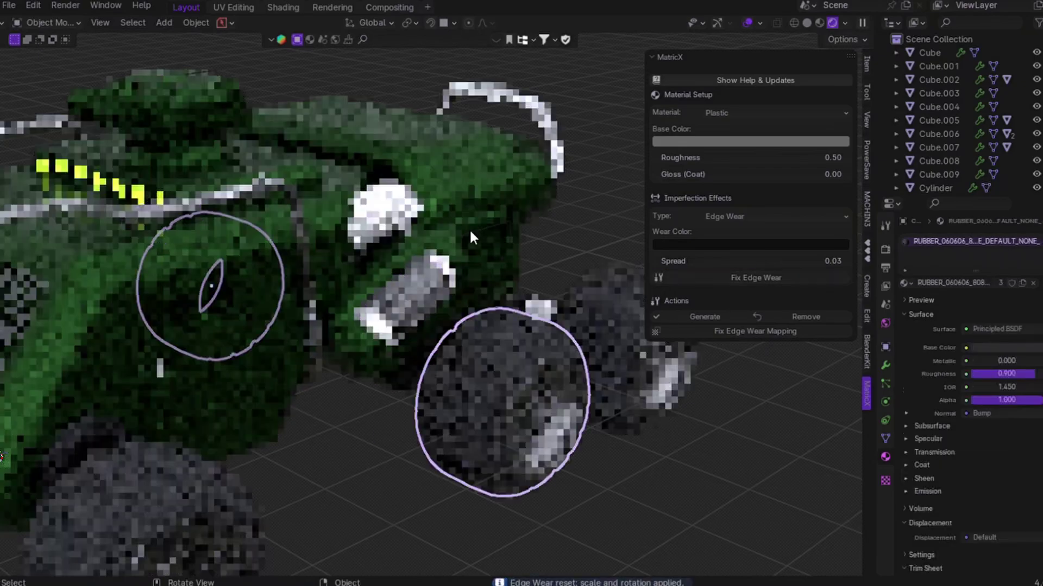
left_click(375, 320)
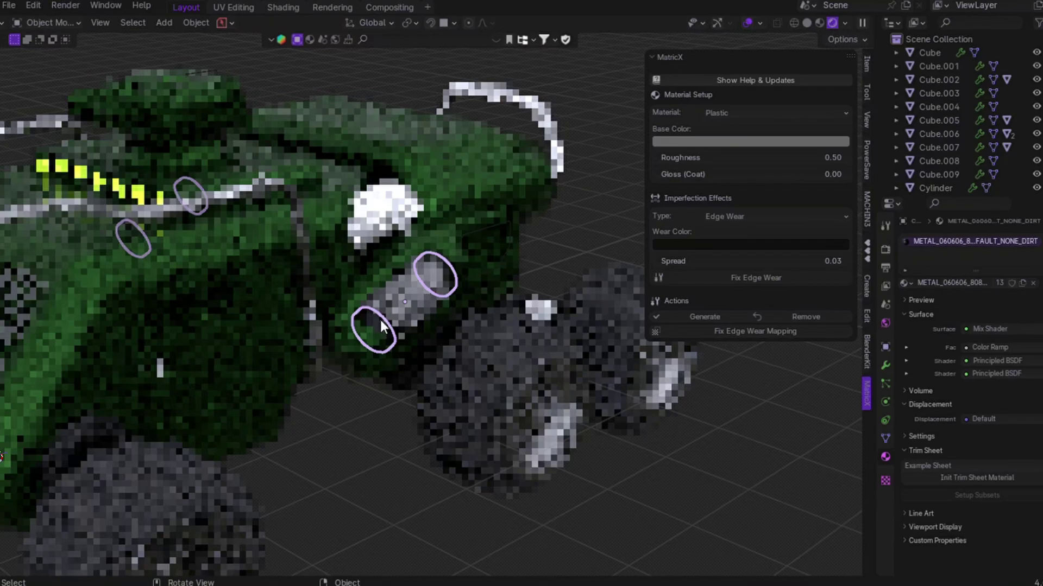
- Link the lower cylinder's plastic edge-wear material to the white cylinder above it
left_click(376, 214)
left_click(377, 215)
left_click(378, 213)
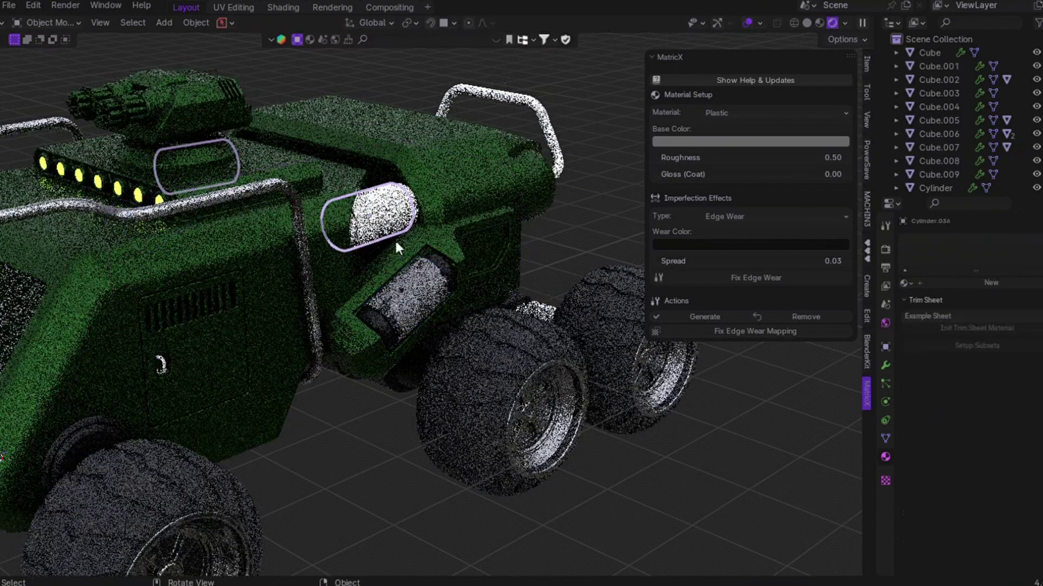
key("ctrl+l")
left_click(413, 276)
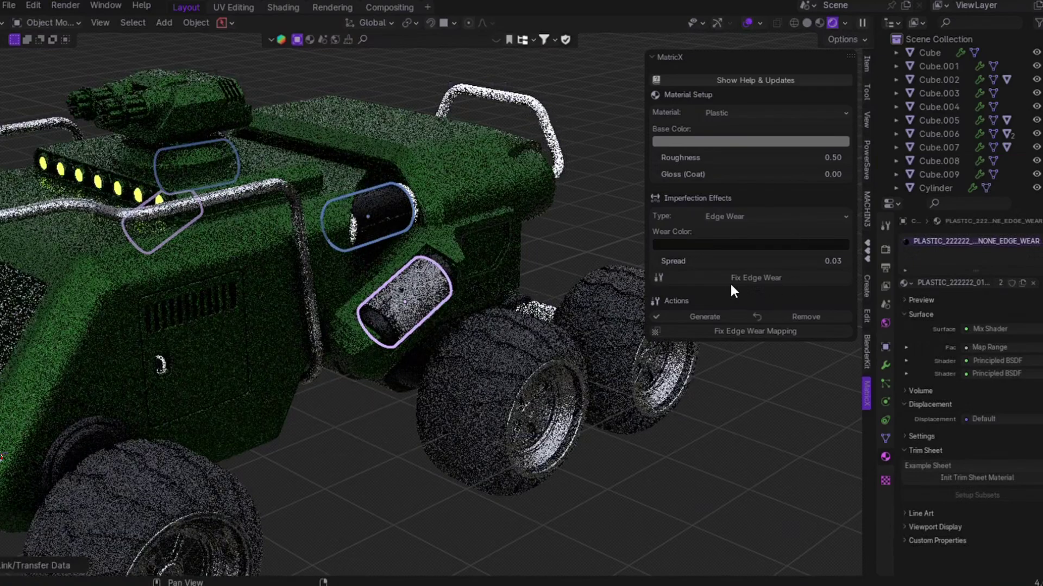
- Fix the plastic cylinders' edge wear and link the lower cylinder rings' dark metal material to the upper cylinder's end rings
left_click(734, 280)
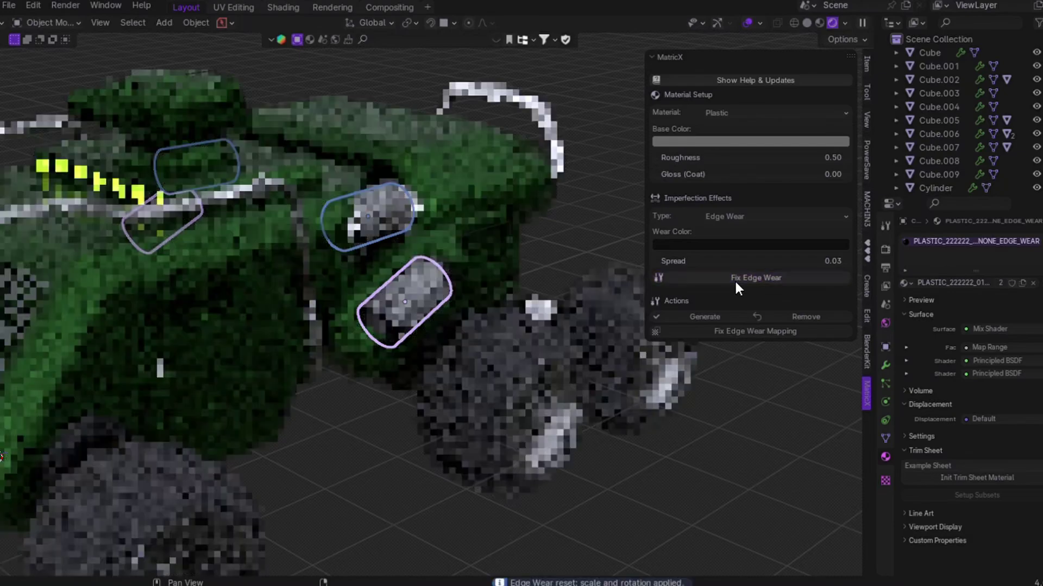
left_click(352, 227)
left_click(352, 227)
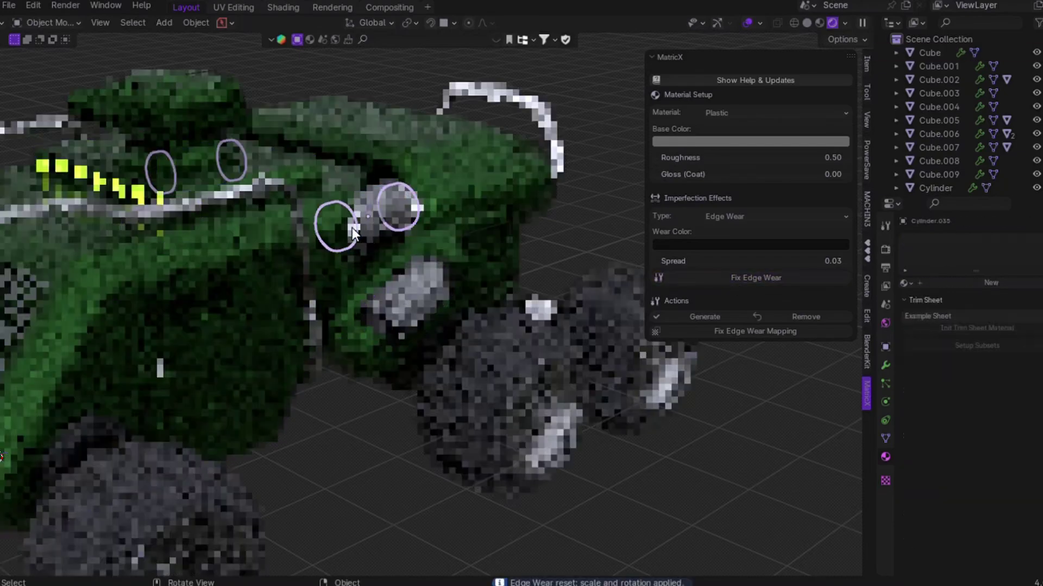
left_click(382, 321, "shift")
key("ctrl+l")
left_click(381, 321)
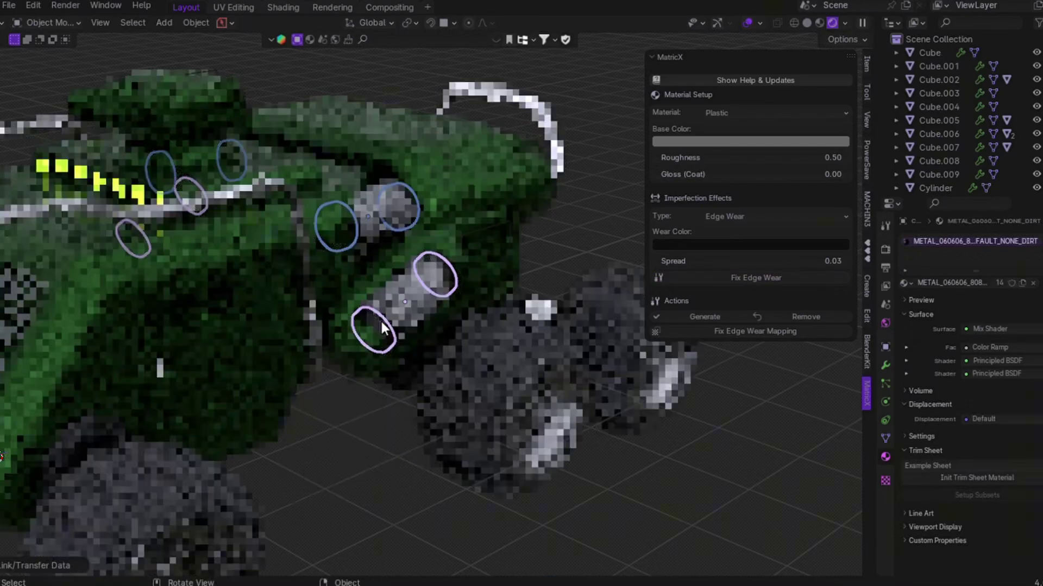
- Switch to Material Preview shading and link the roll bars' metal edge-wear material to the white handle on the vehicle's side
left_click(818, 20)
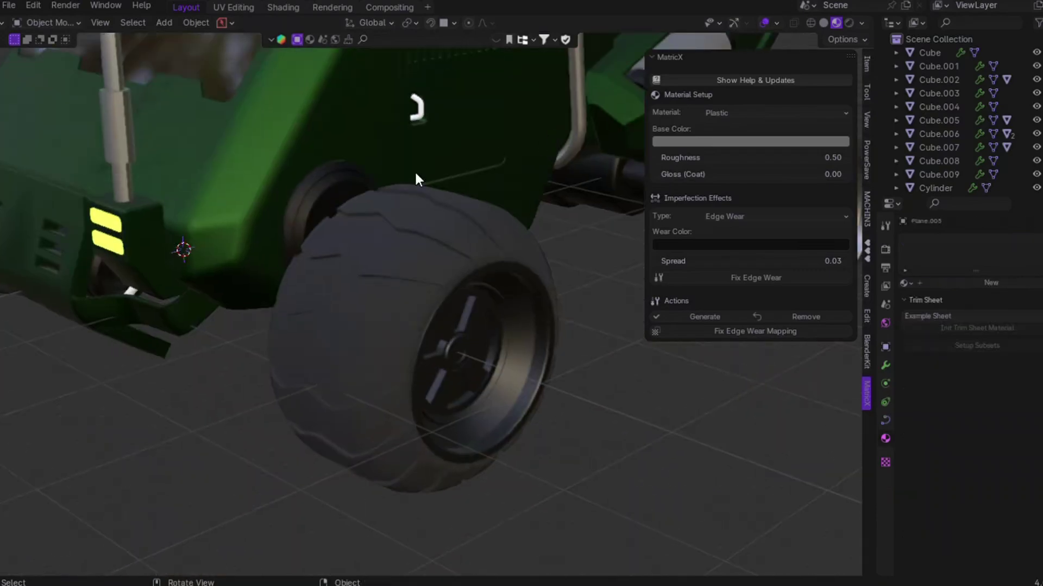
scroll(401, 171, "down", 3)
left_click(245, 206, "shift")
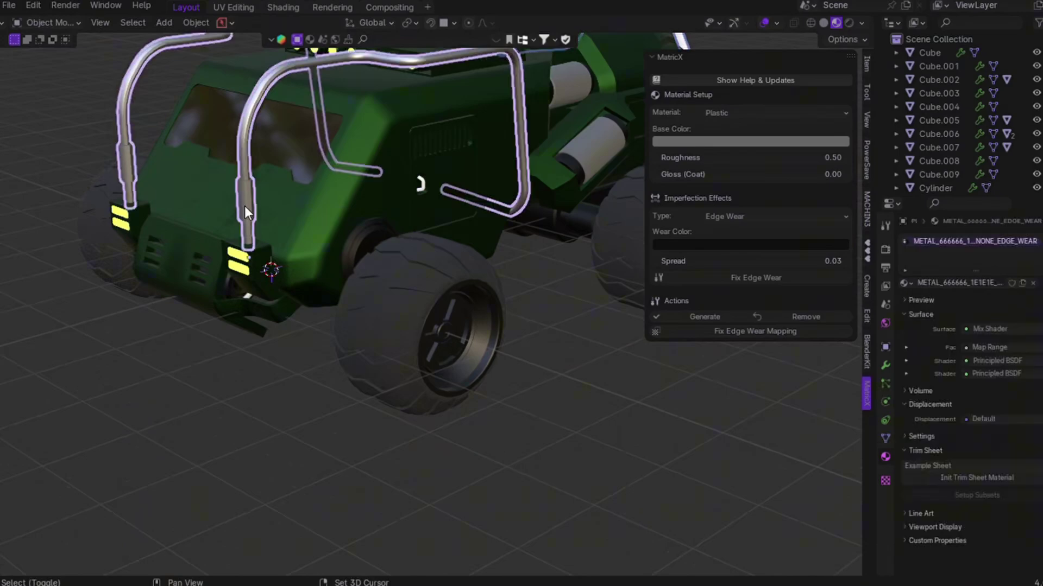
key("ctrl+l")
left_click(244, 203)
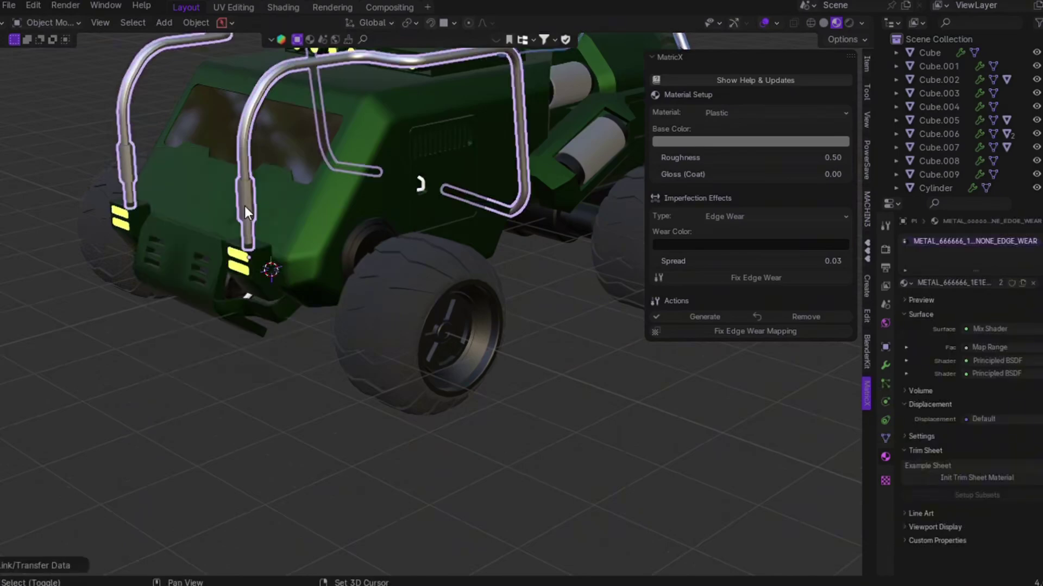
- Deselect everything and examine the whole vehicle's materials in Rendered shading
middle_click_drag(244, 206, 57, 299, "shift")
left_click(243, 203)
scroll(244, 203, "down", 5)
left_click(472, 313)
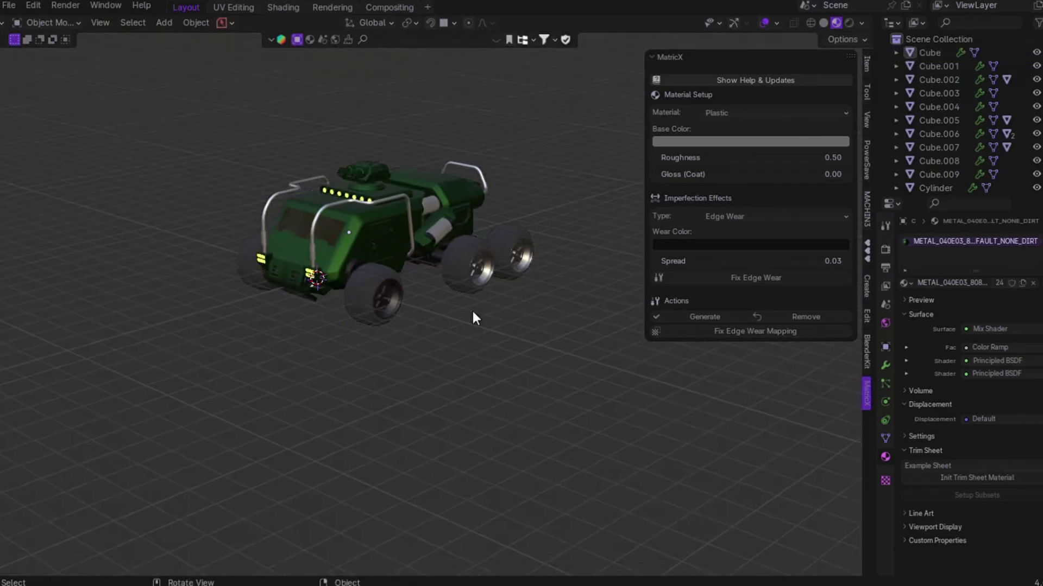
left_click(849, 22)
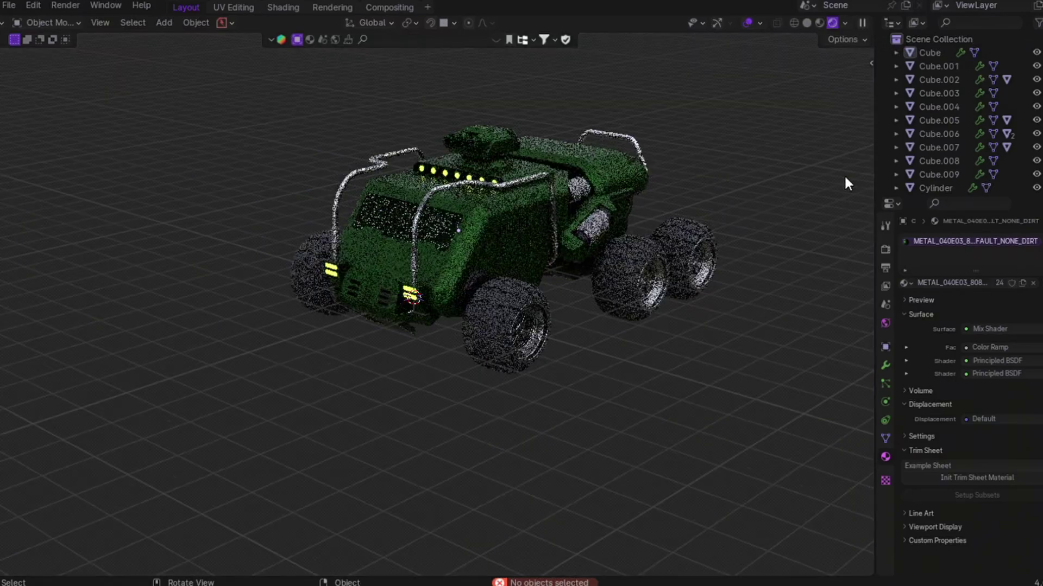
scroll(843, 174, "up", 3)
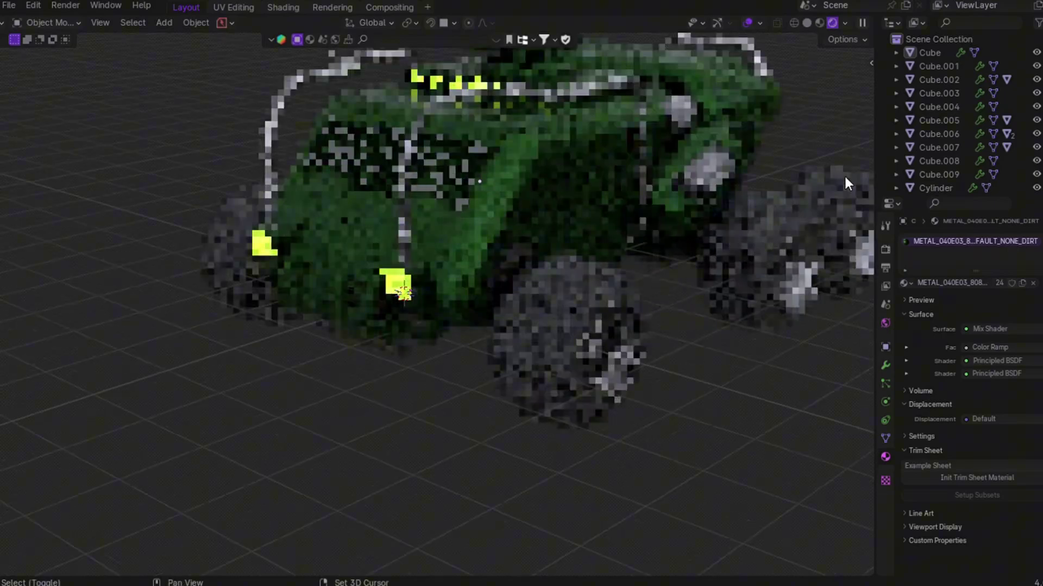